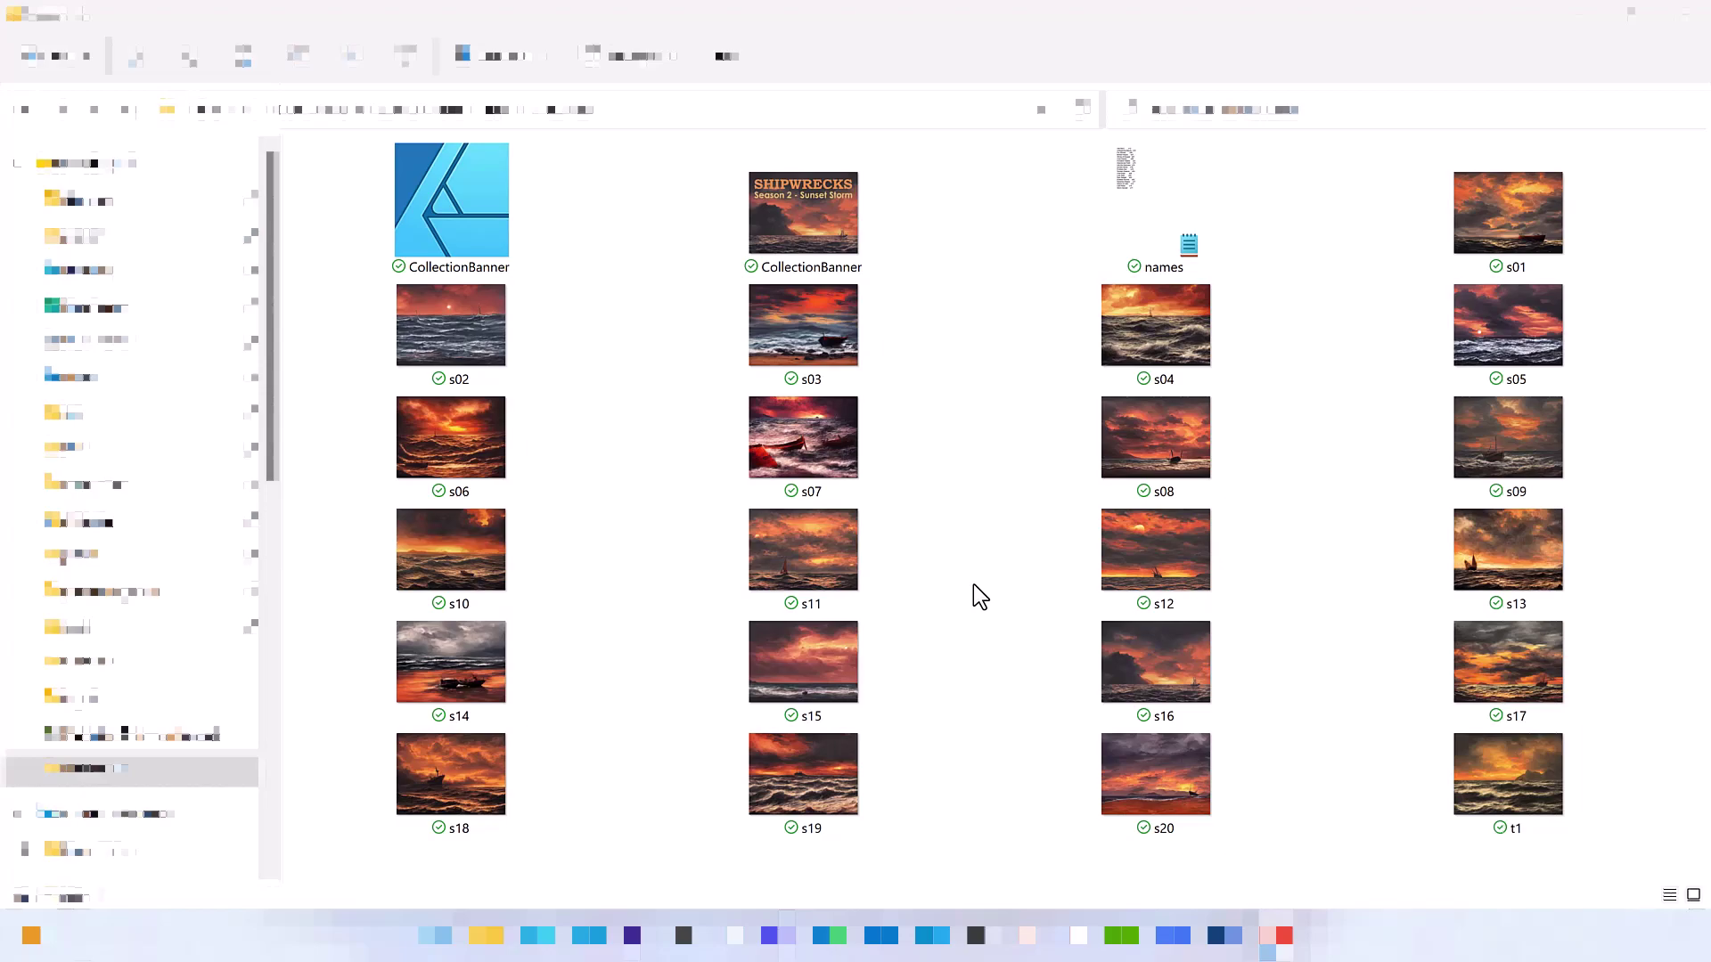
Step: Bring up the CollectionBanner.png image for preview
key("alt+Tab")
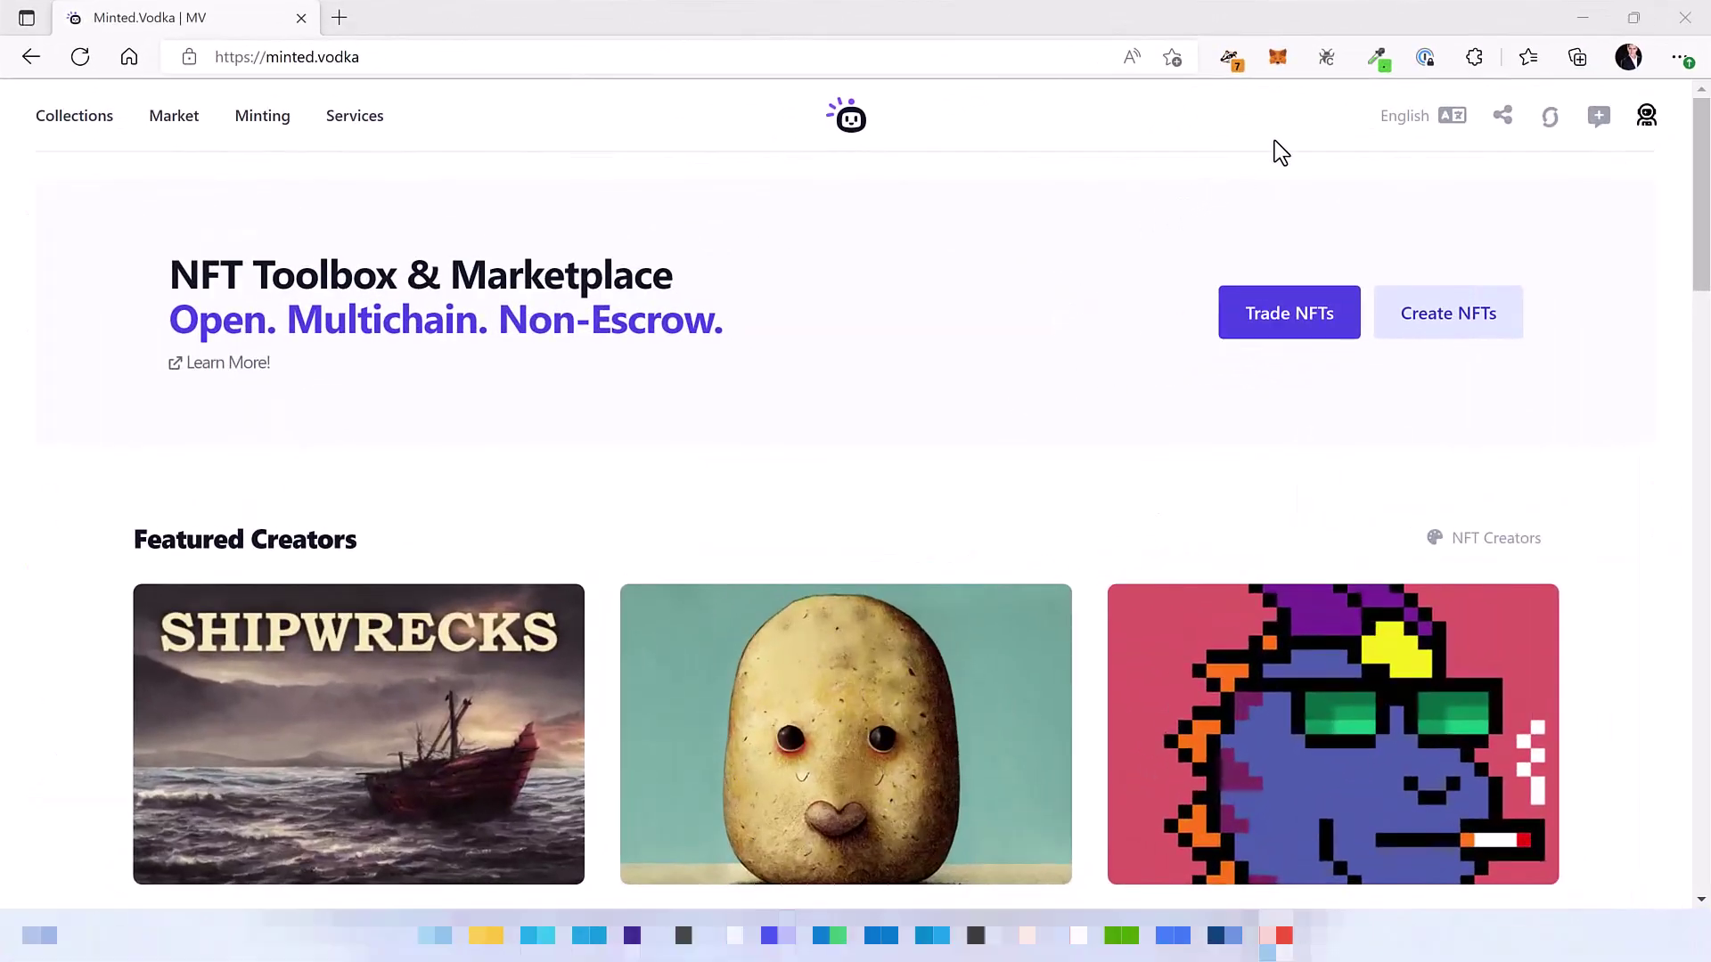
Step: Focus the minted.vodka browser window to see the Shimmer Testnet wallet holding 999.5 MI
left_click(1286, 59)
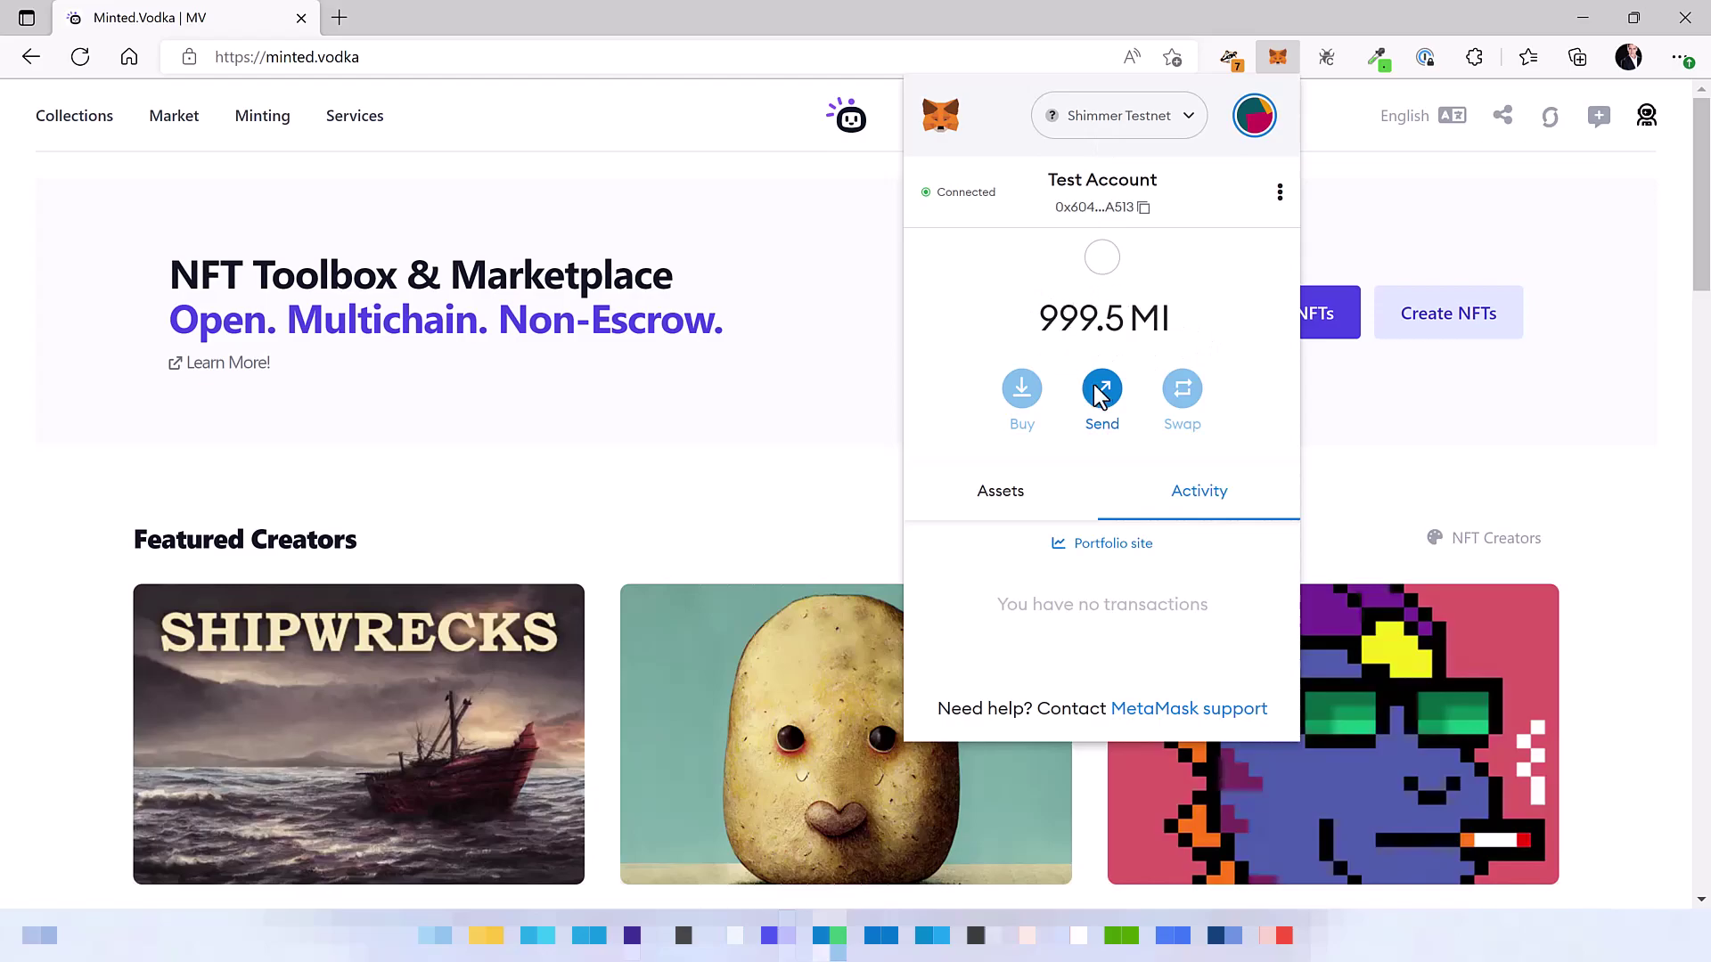
Step: Start a new Digital Art collection on Shimmer Beta and reach its empty creation form
left_click(1380, 419)
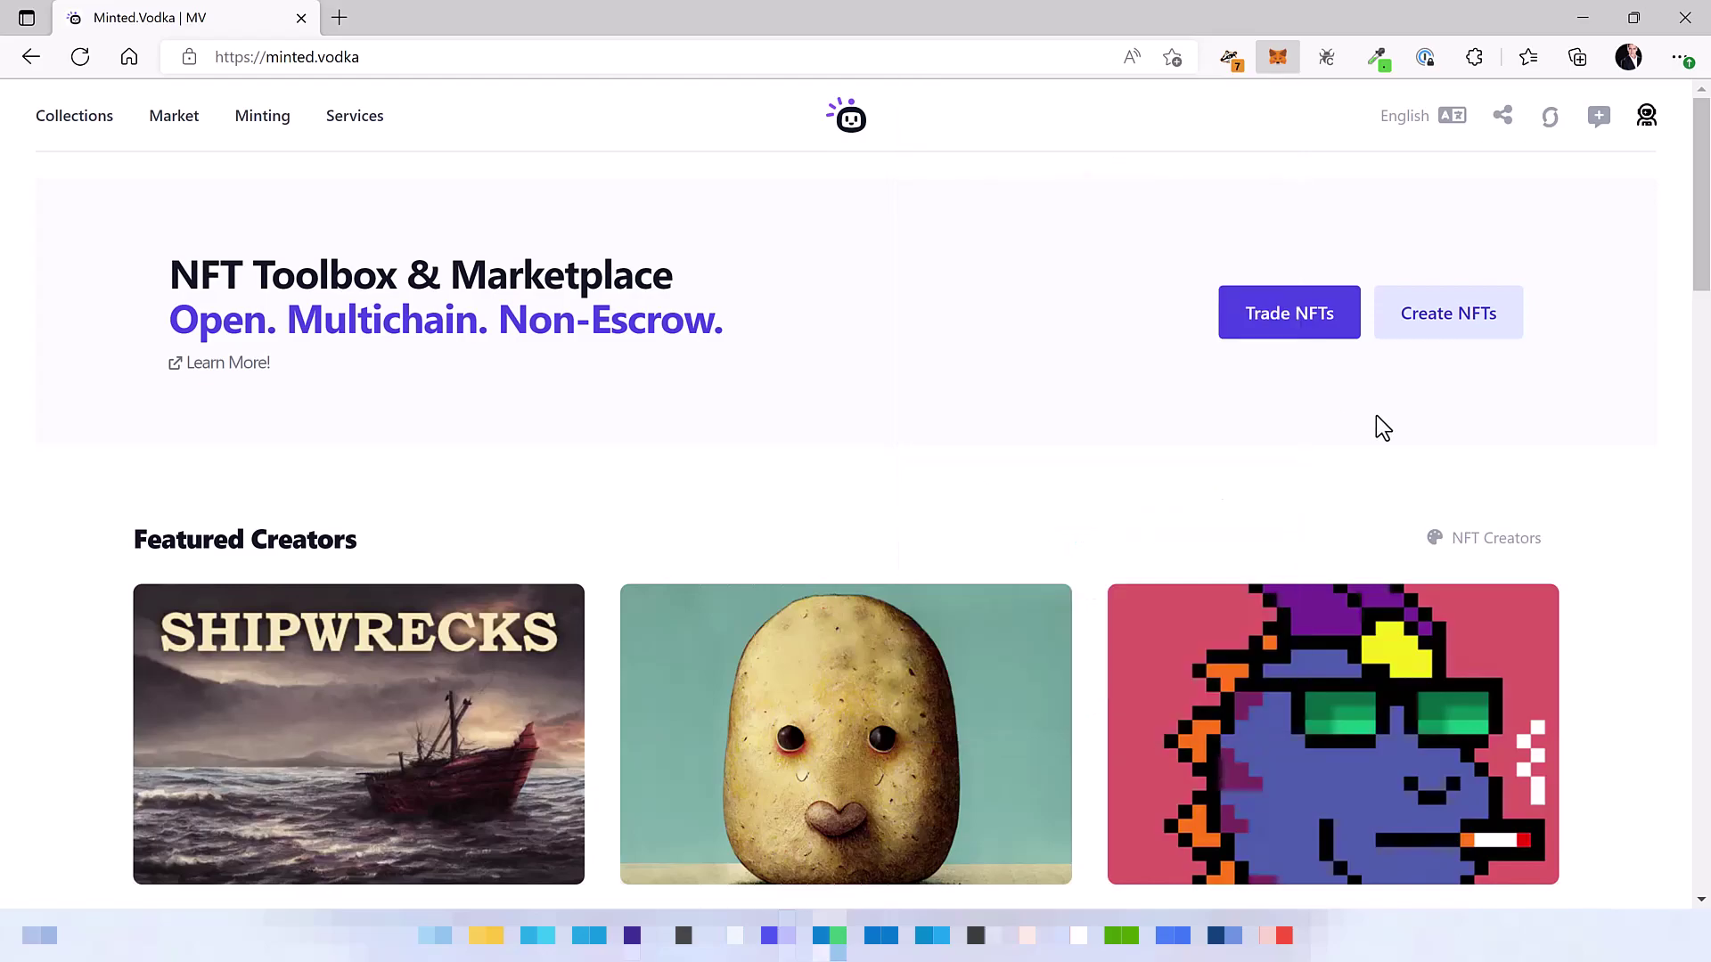
left_click(1435, 334)
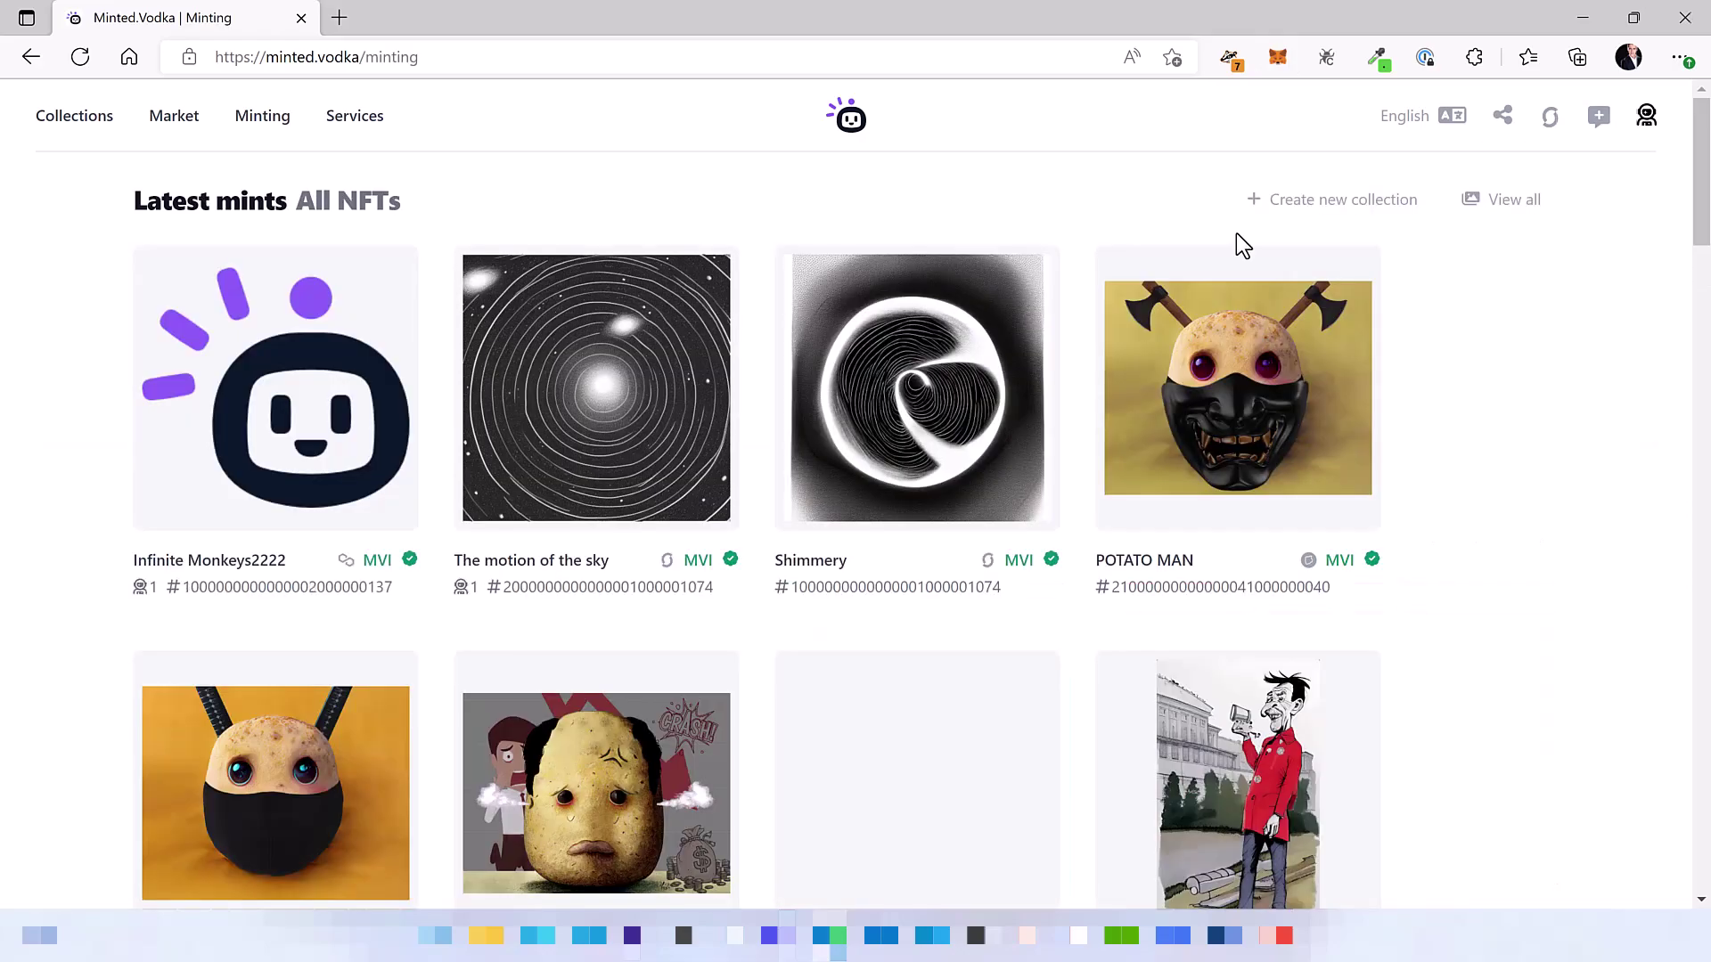
left_click(1355, 223)
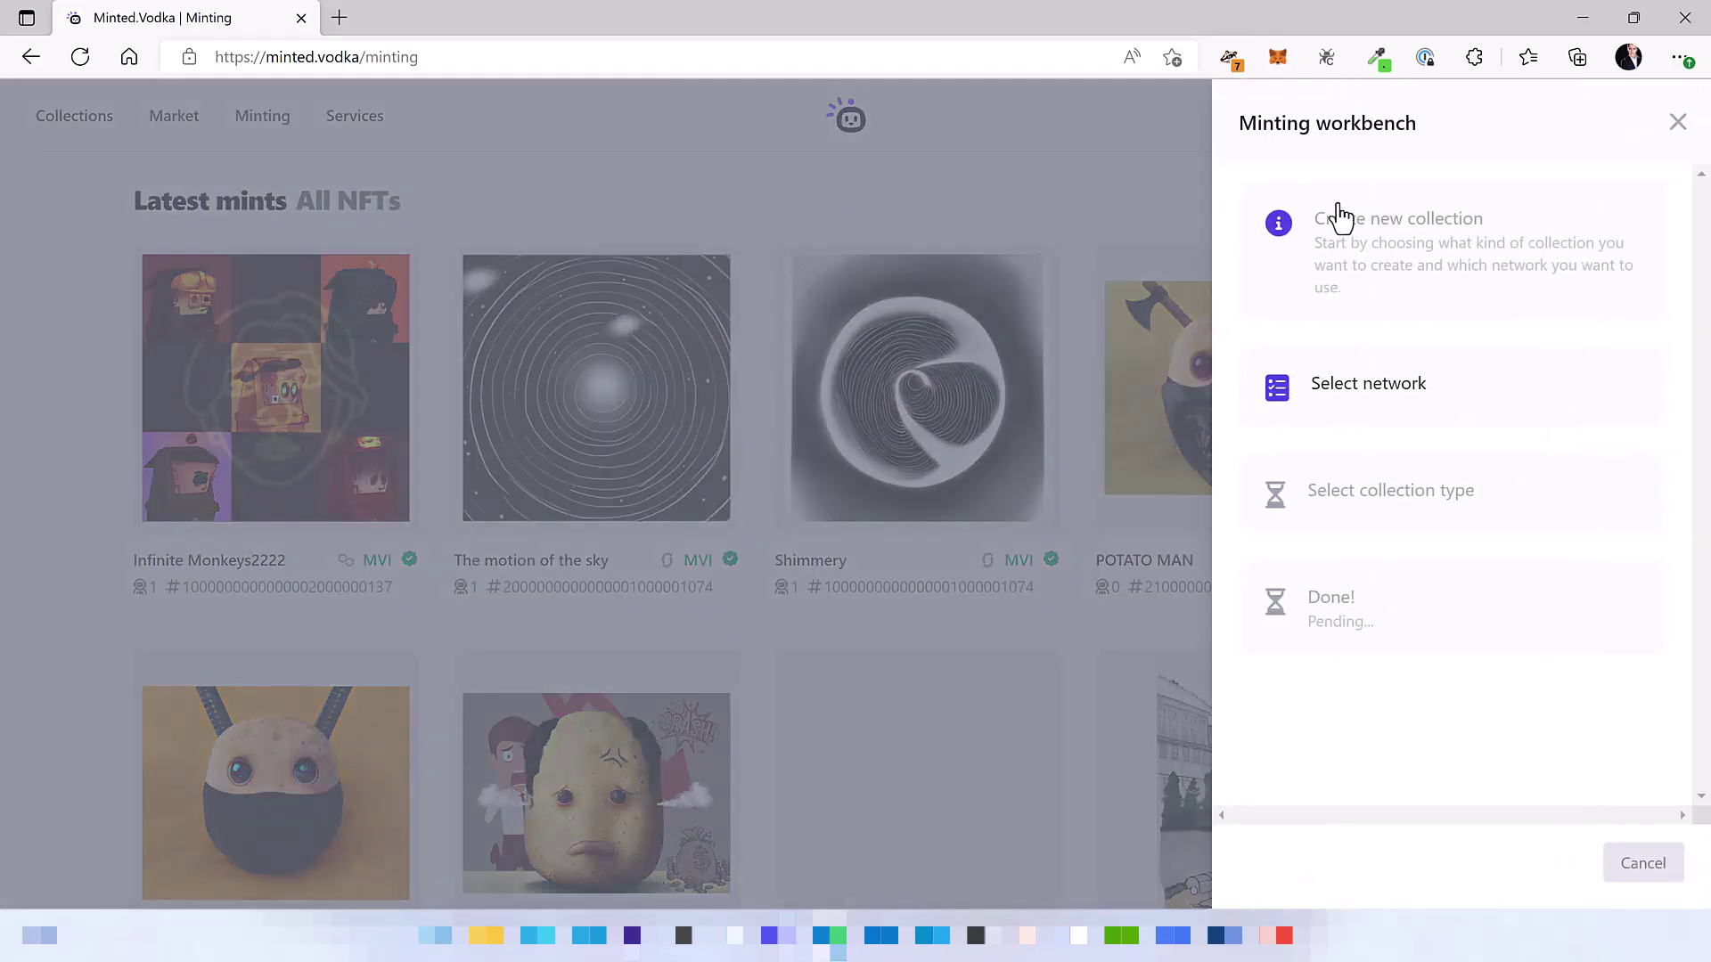
scroll(1401, 347, "down", 2)
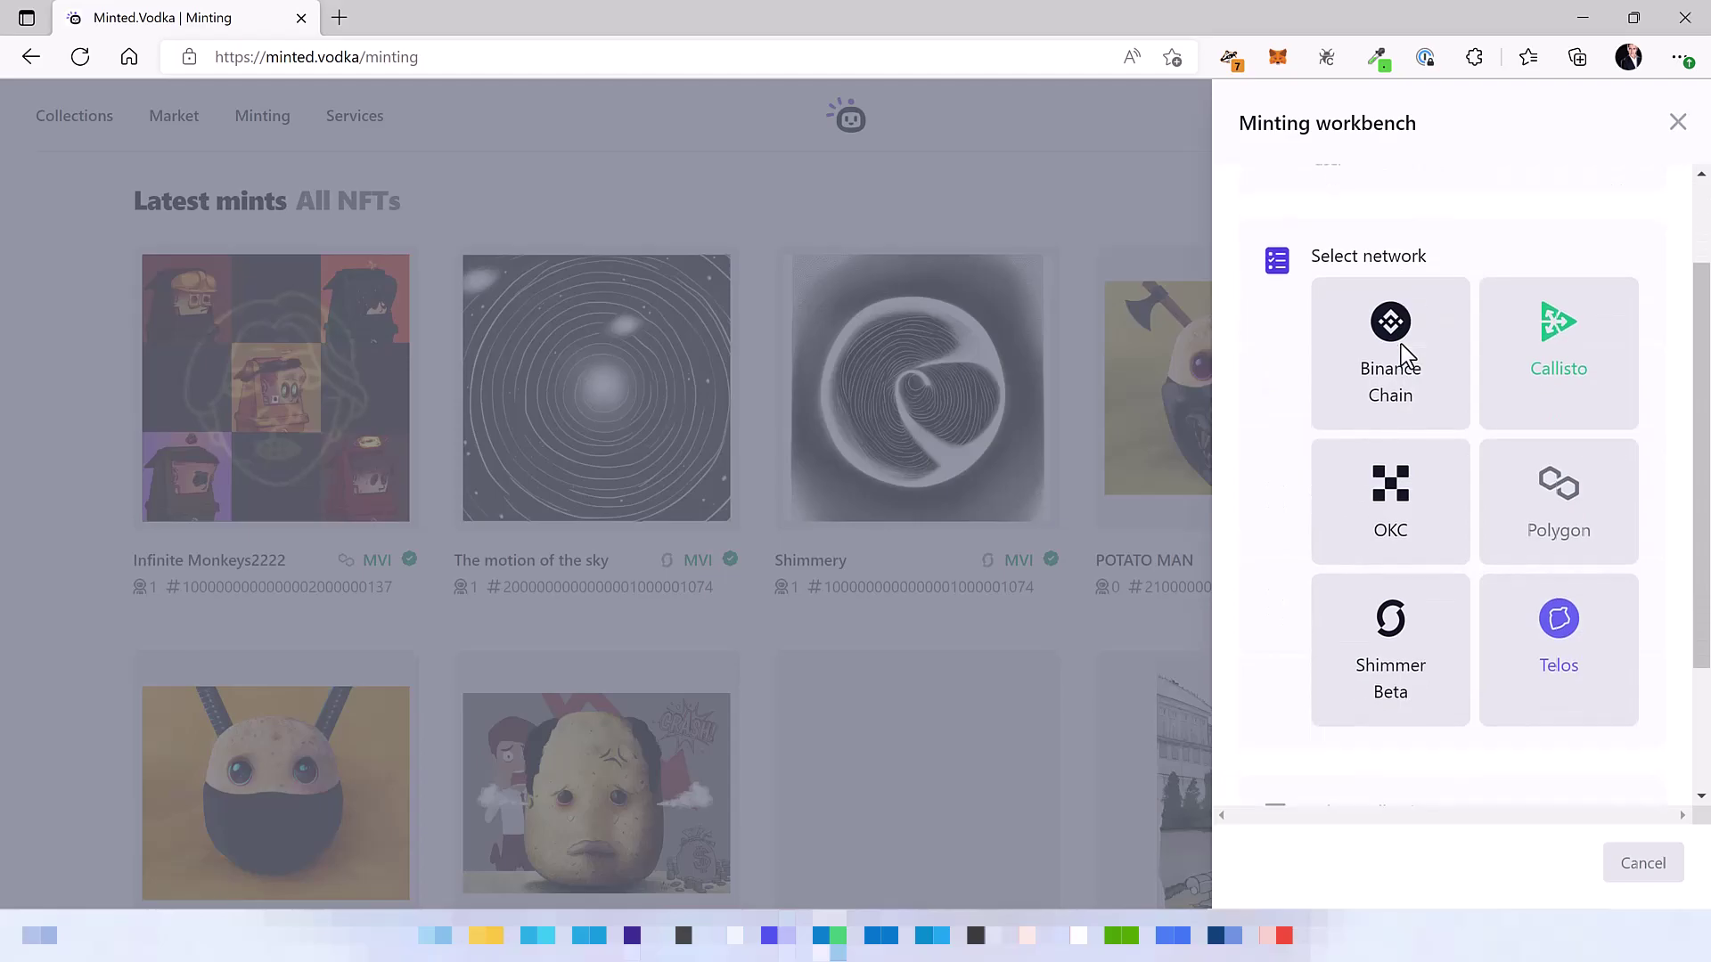
scroll(1377, 713, "up", 1)
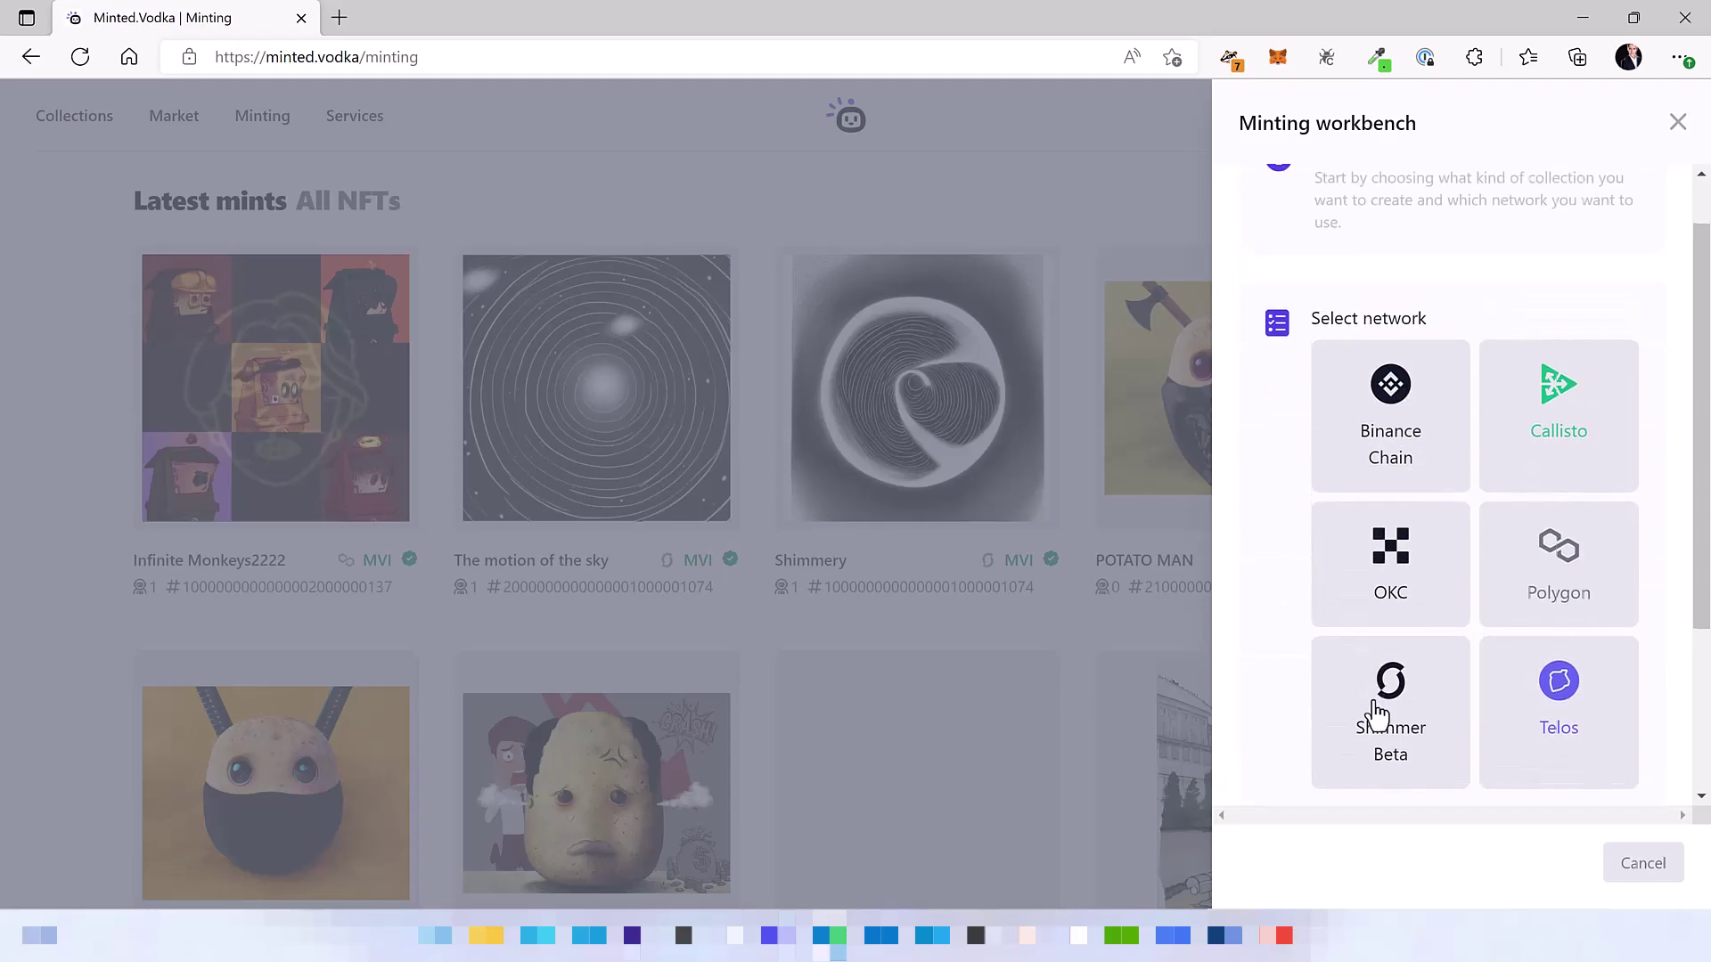
left_click(1408, 748)
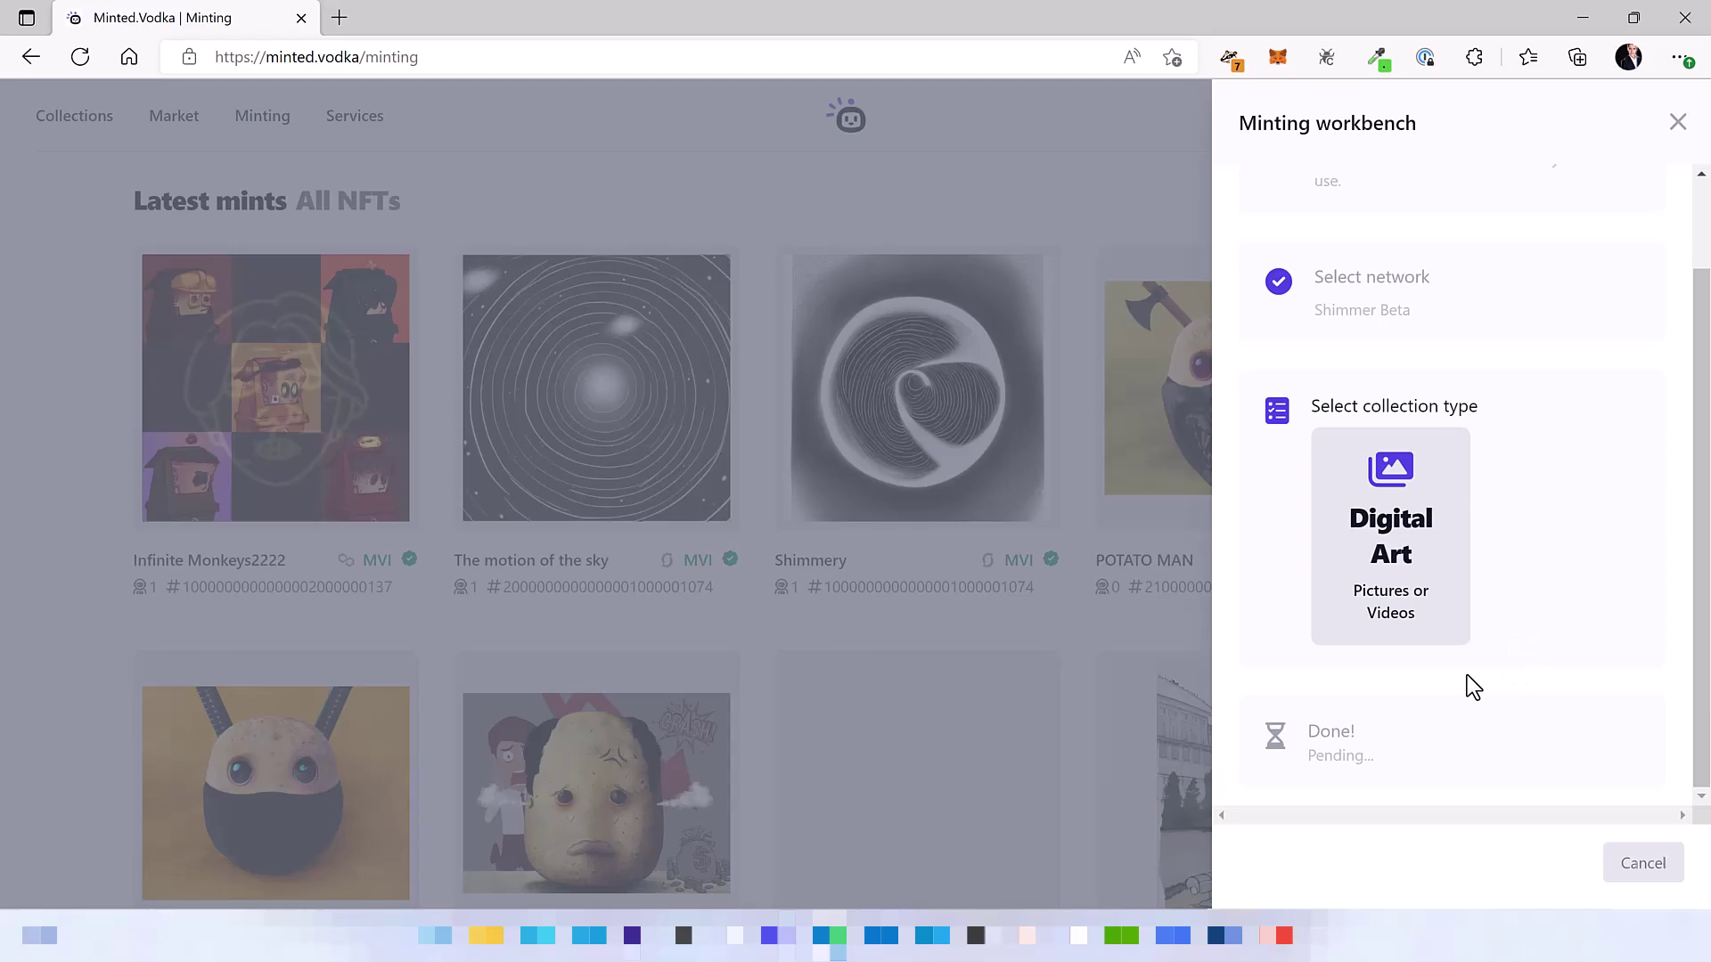
left_click(1376, 559)
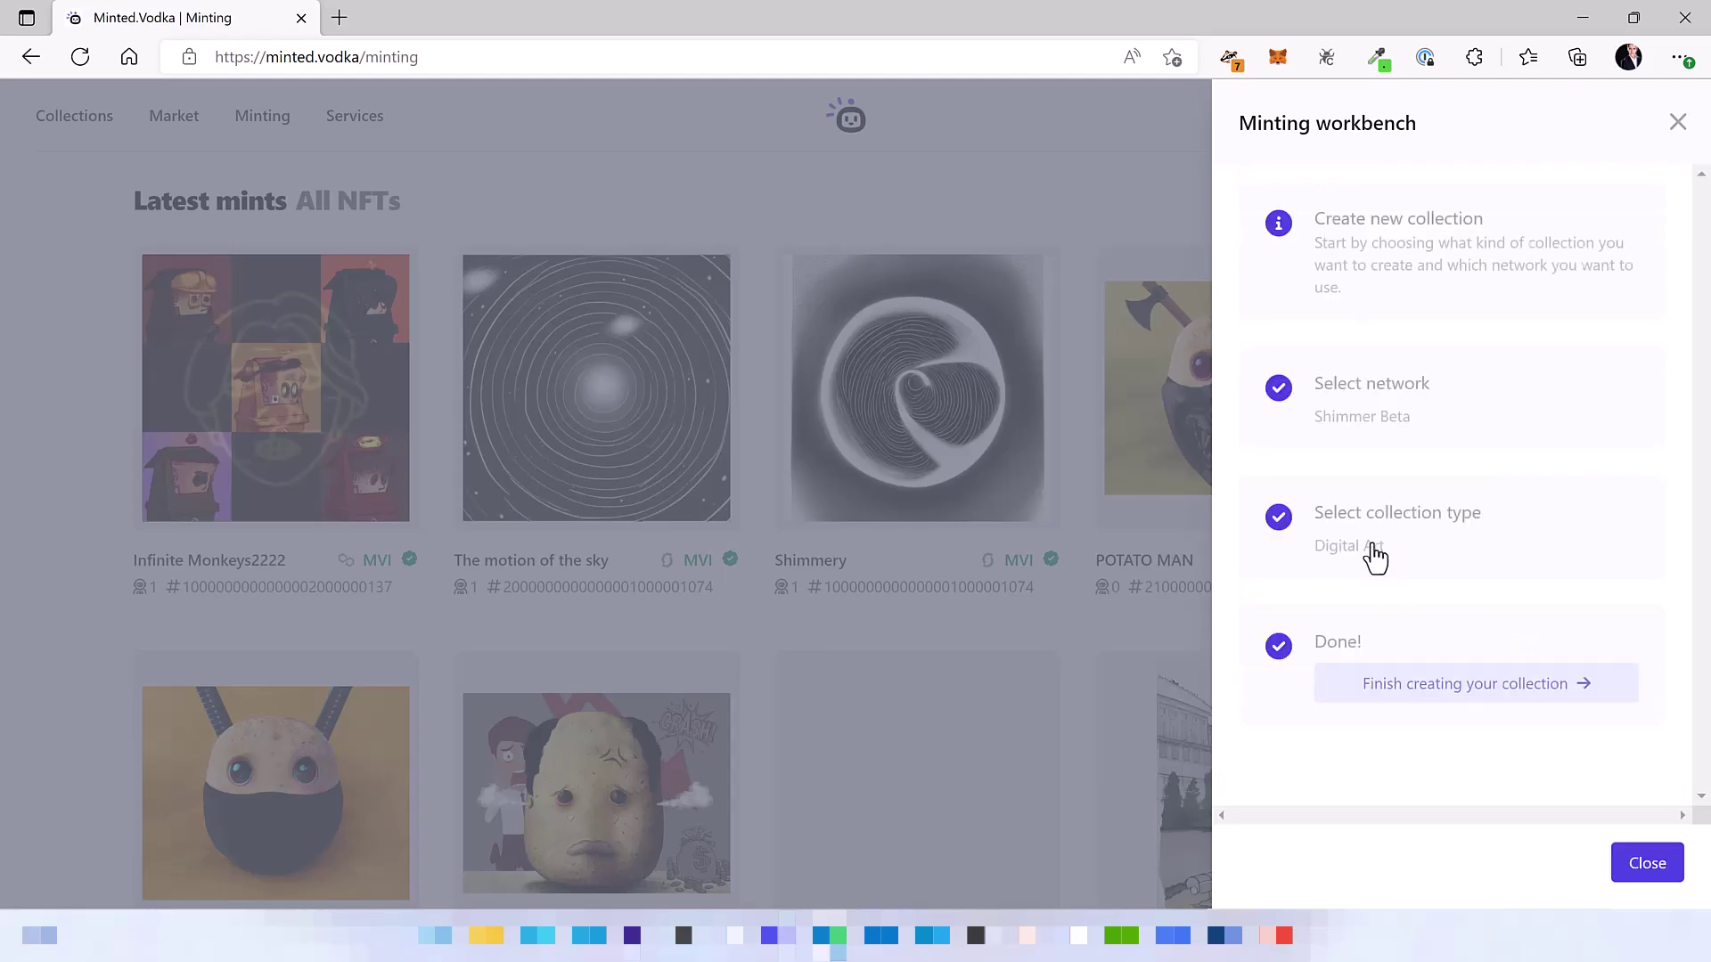
left_click(1415, 693)
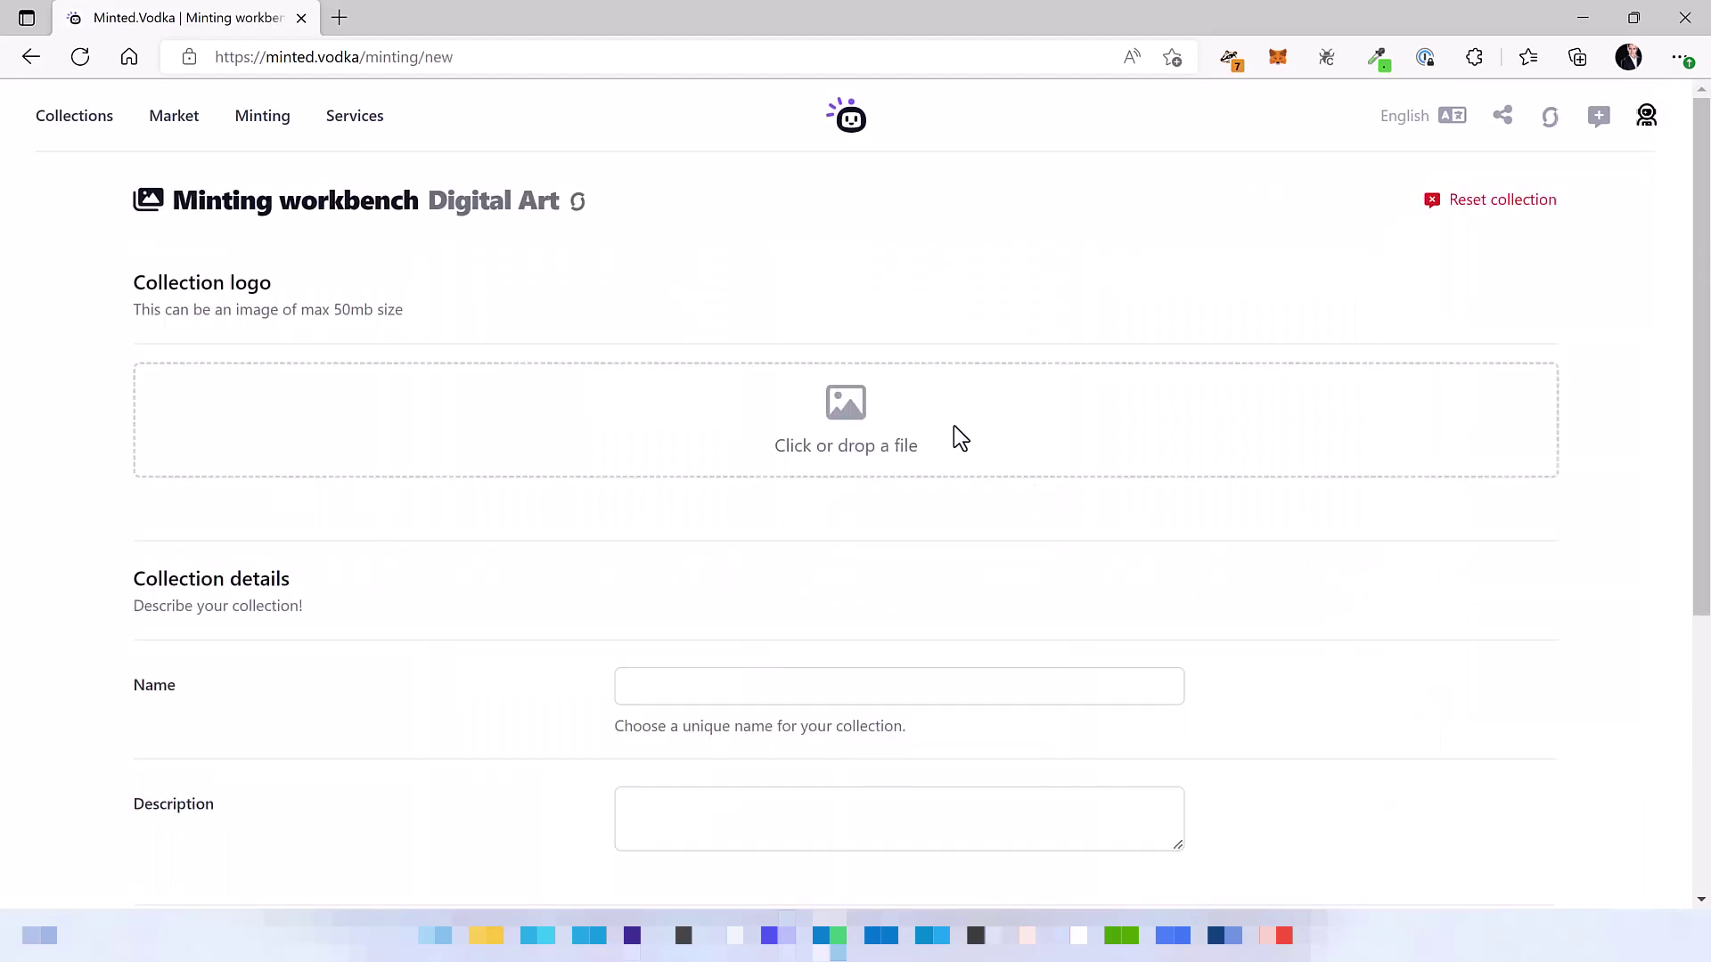
Step: Upload the CollectionBanner image as the collection logo
scroll(200, 292, "down", 2)
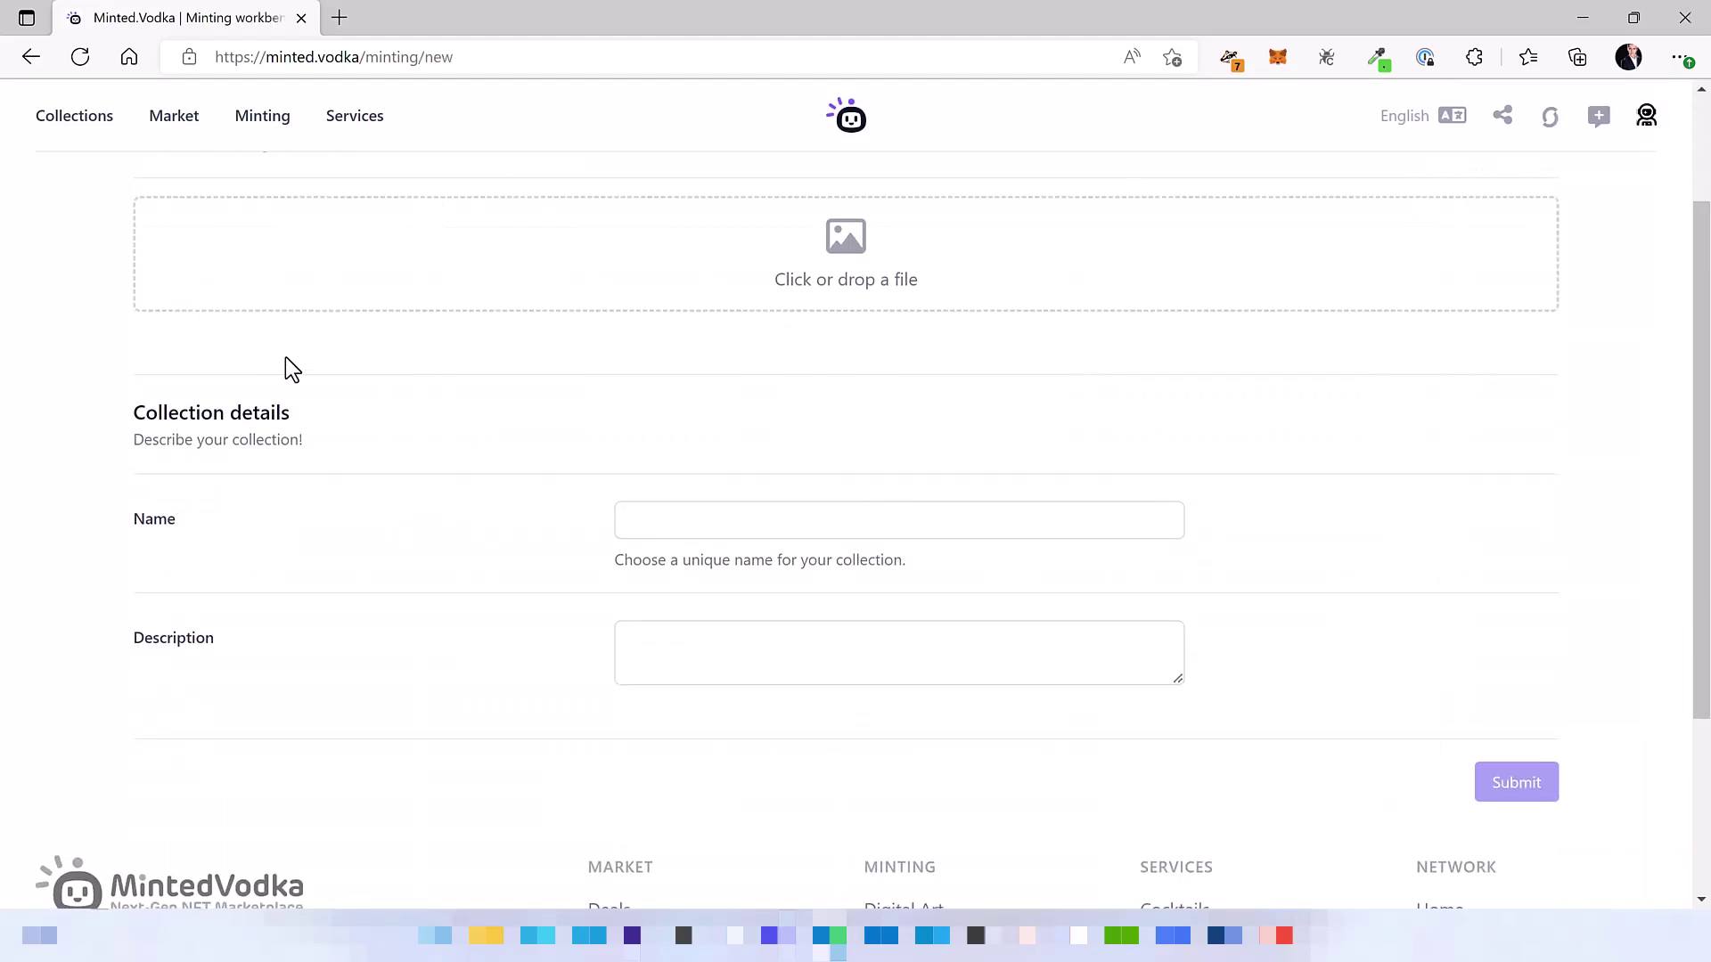
scroll(802, 483, "up", 1)
scroll(847, 380, "up", 1)
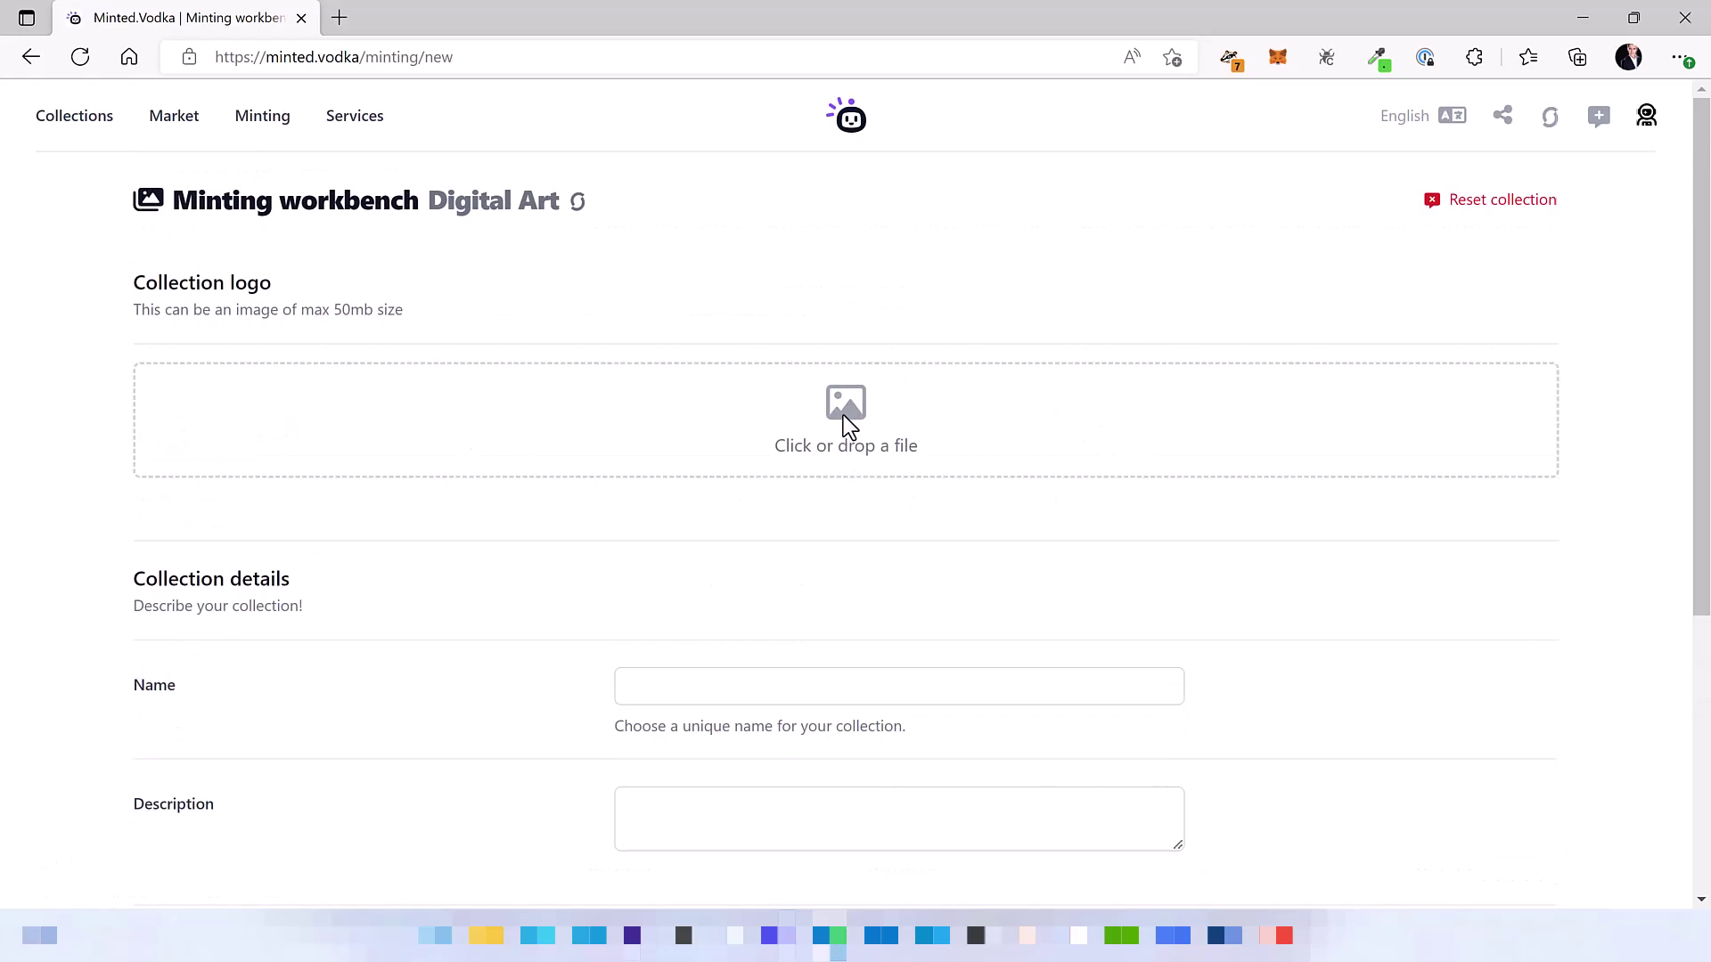
left_click(842, 415)
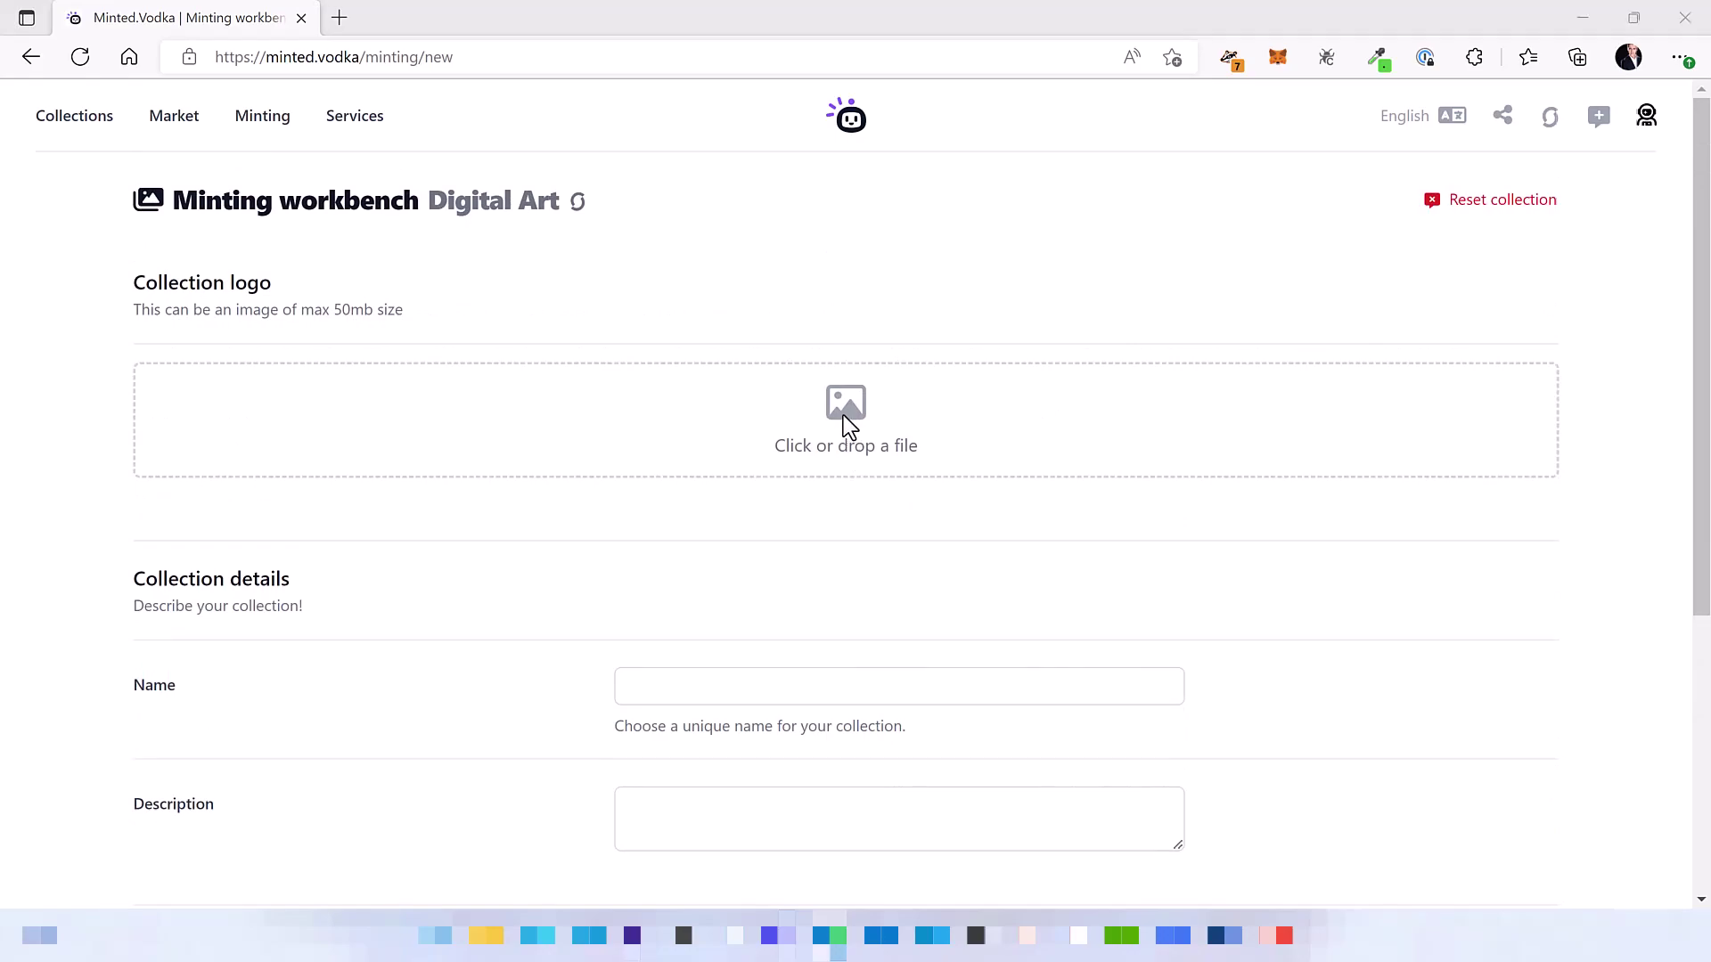
double_click(960, 455)
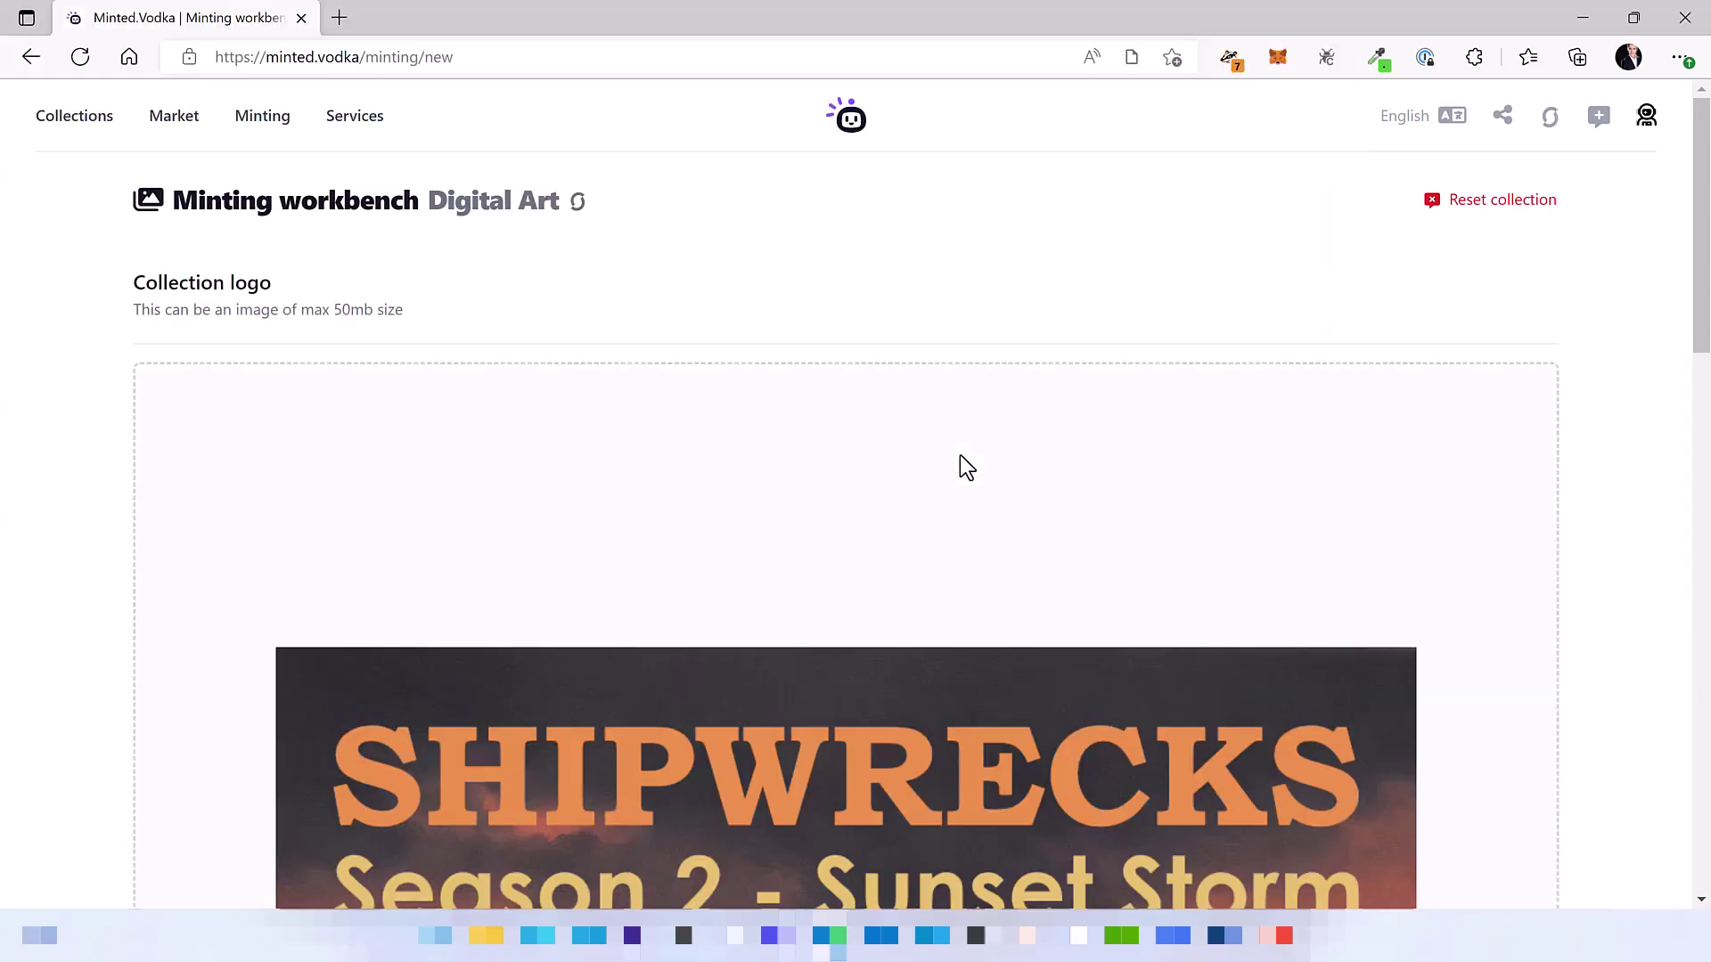
Step: Name the collection 'Shipwrecks | Season 2' and paste its sunset storm description
scroll(959, 454, "down", 6)
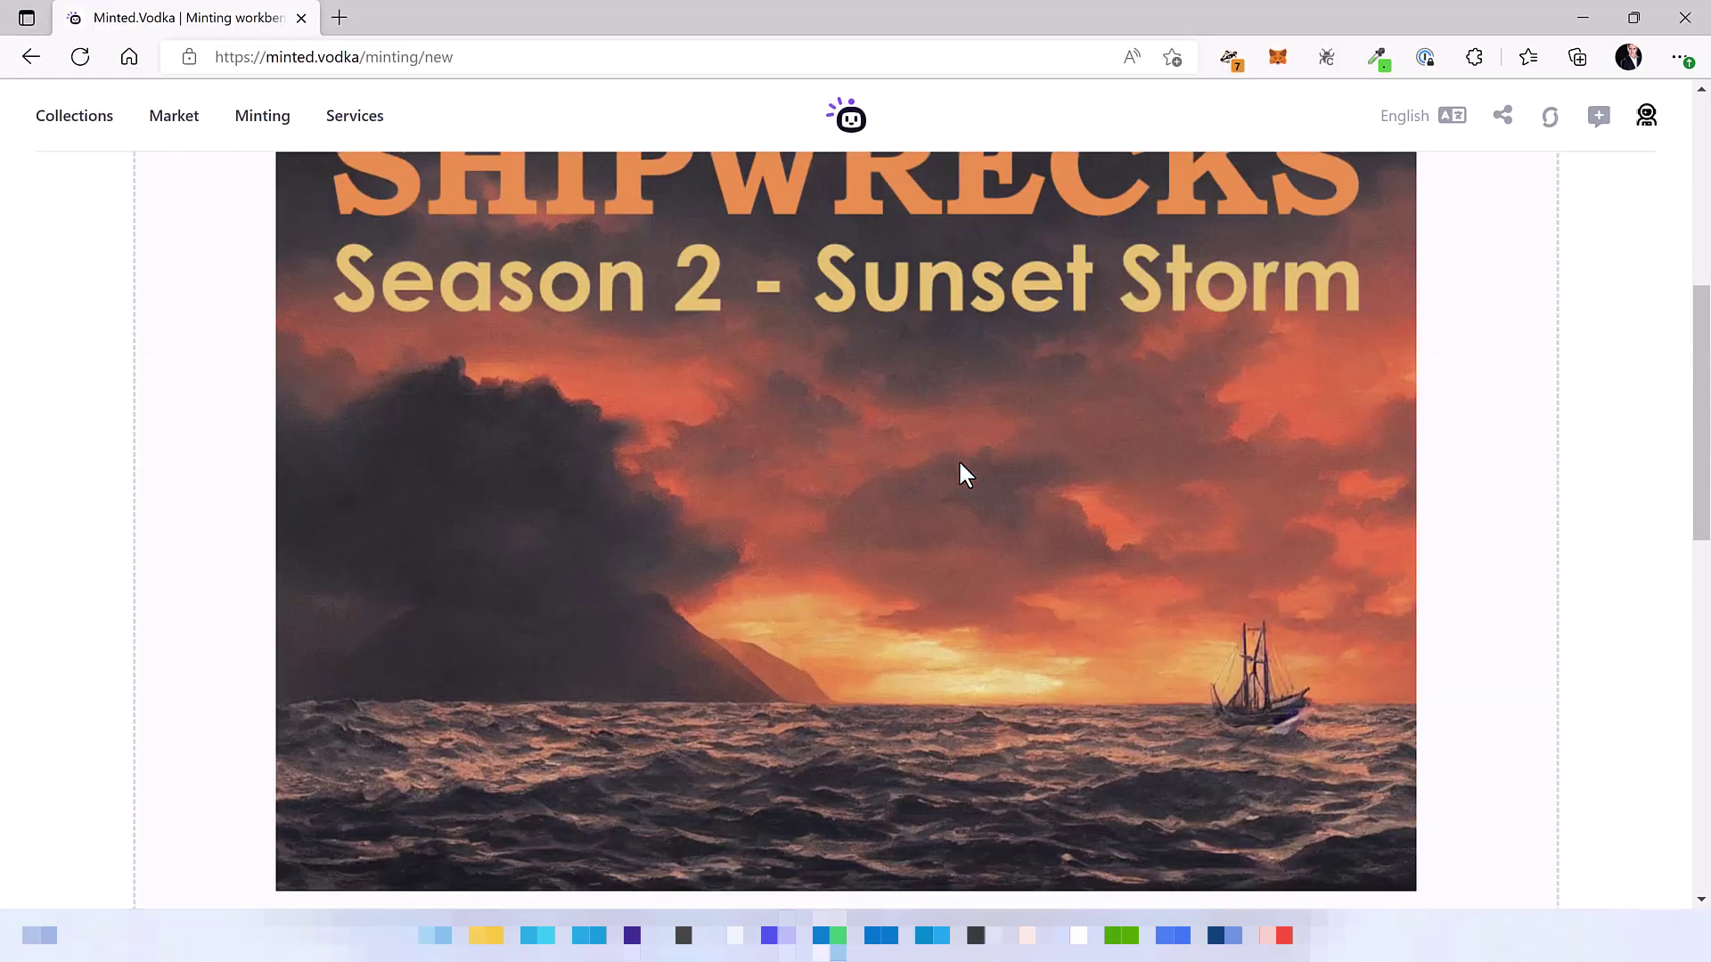
scroll(904, 545, "down", 3)
scroll(904, 546, "down", 6)
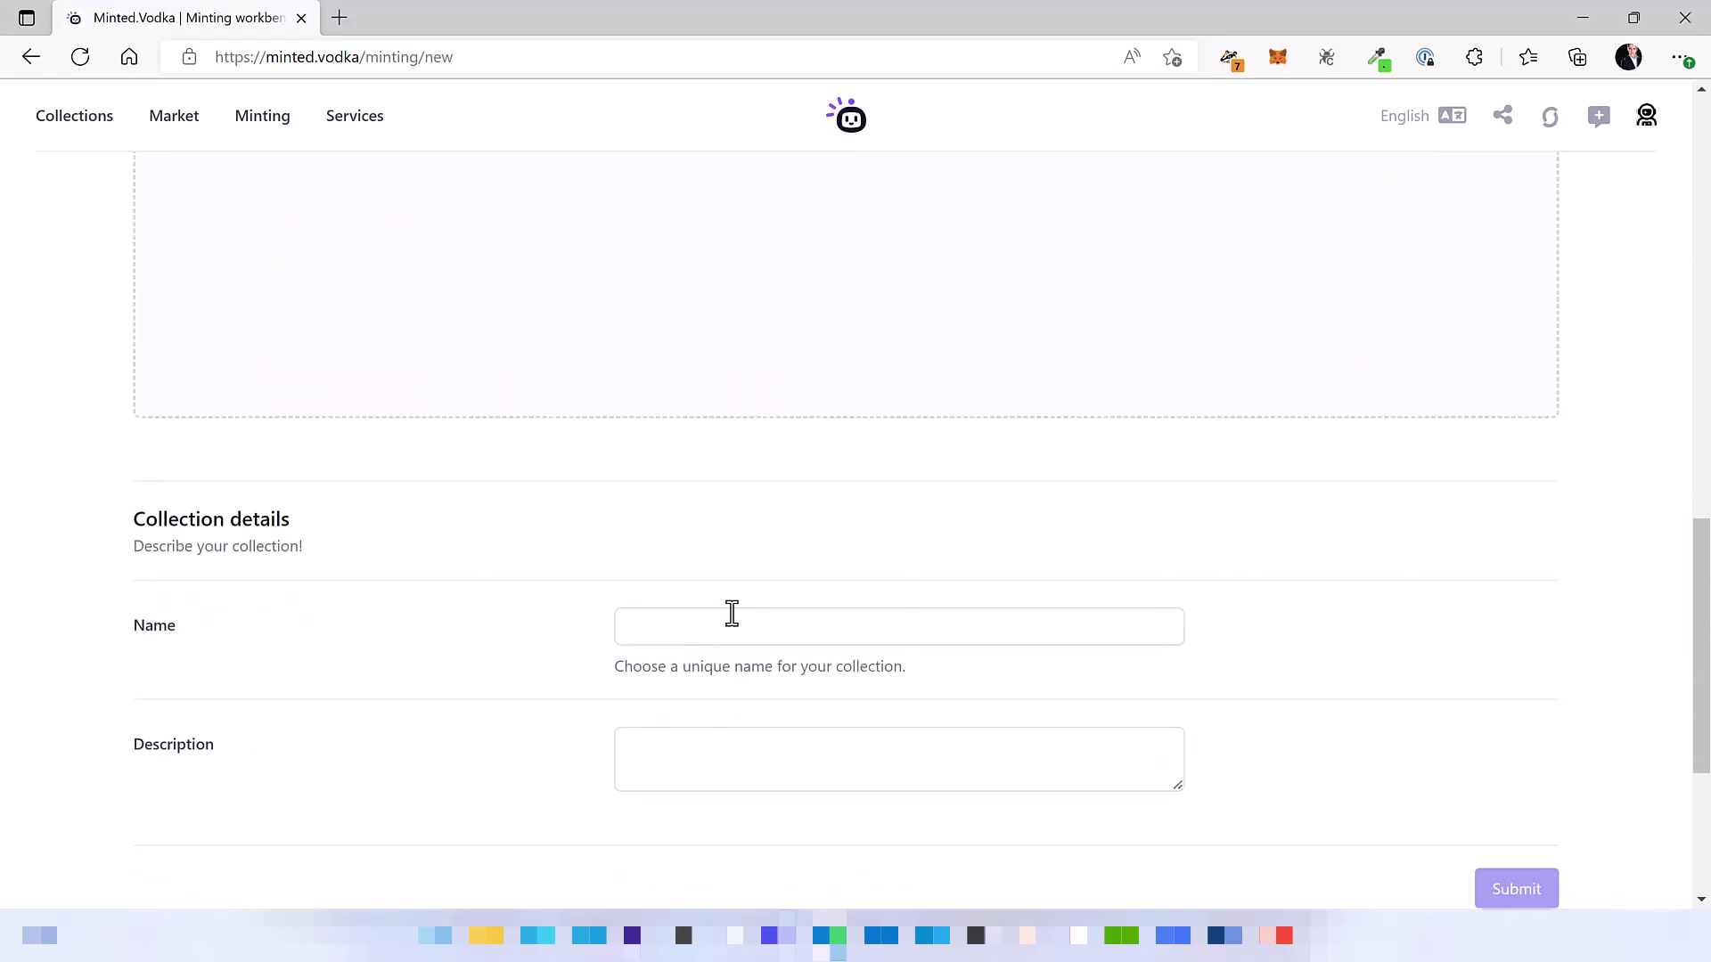
left_click(742, 546)
type("S")
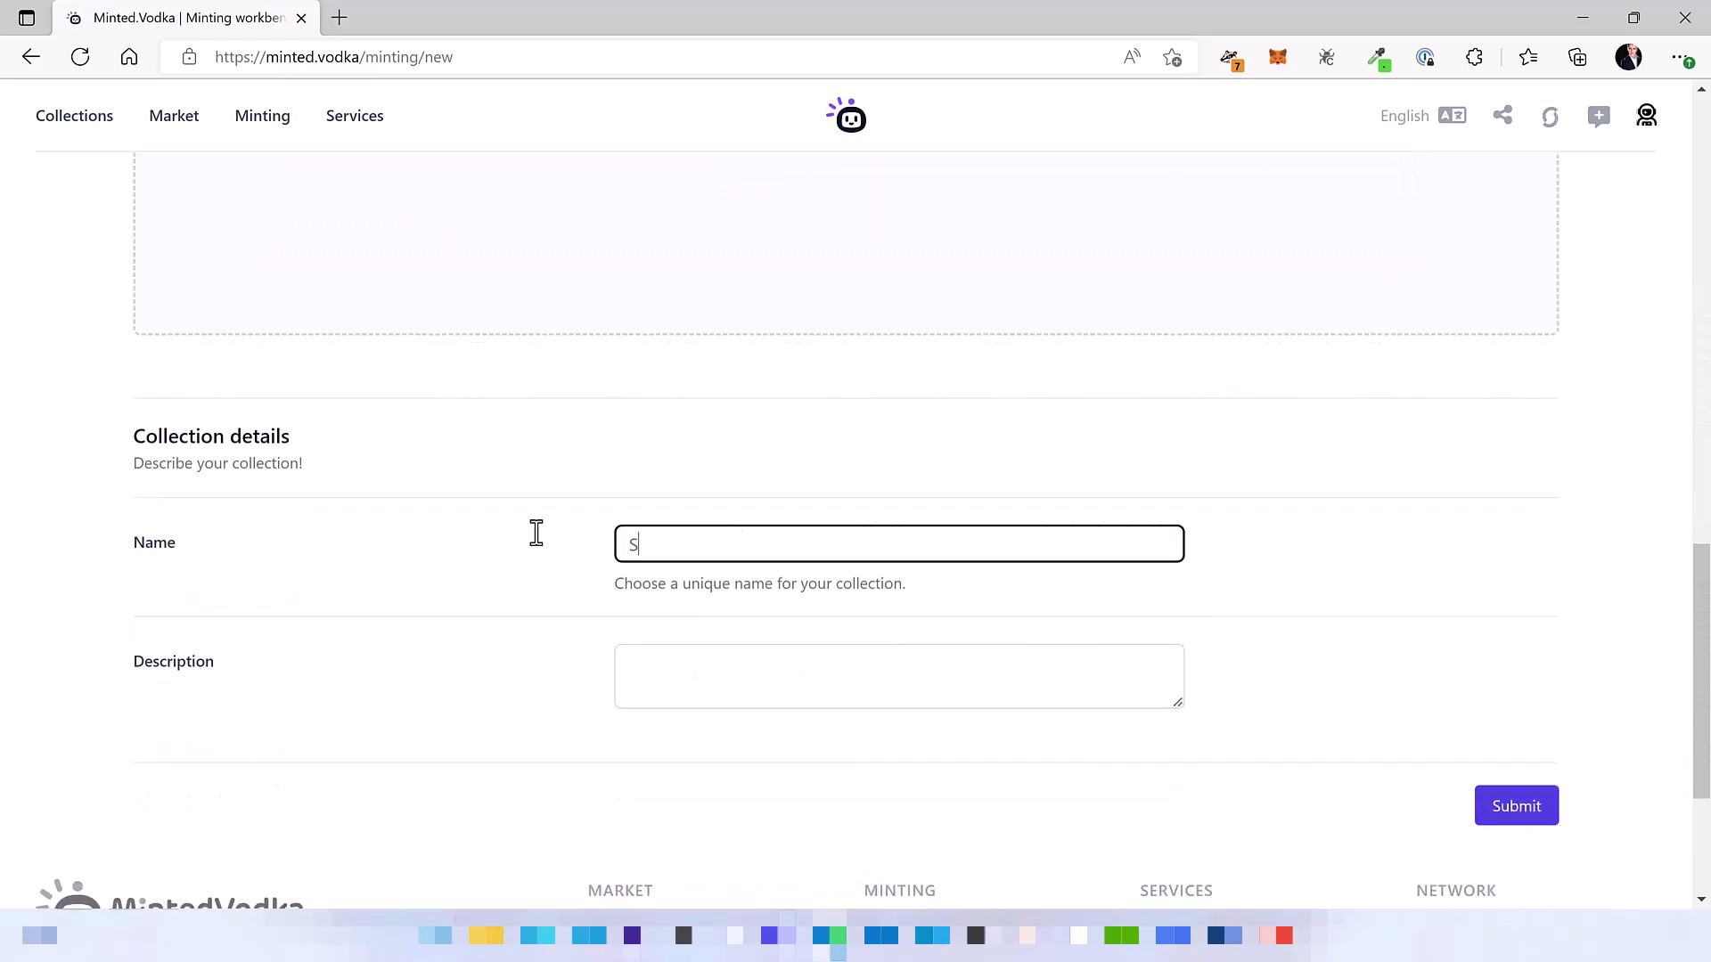
type("hipwrecks | Season 2")
left_click(778, 664)
type("Sunset storm. The second season also features 20 unique miniature digital shipwreck paintings, each minted 3x only.")
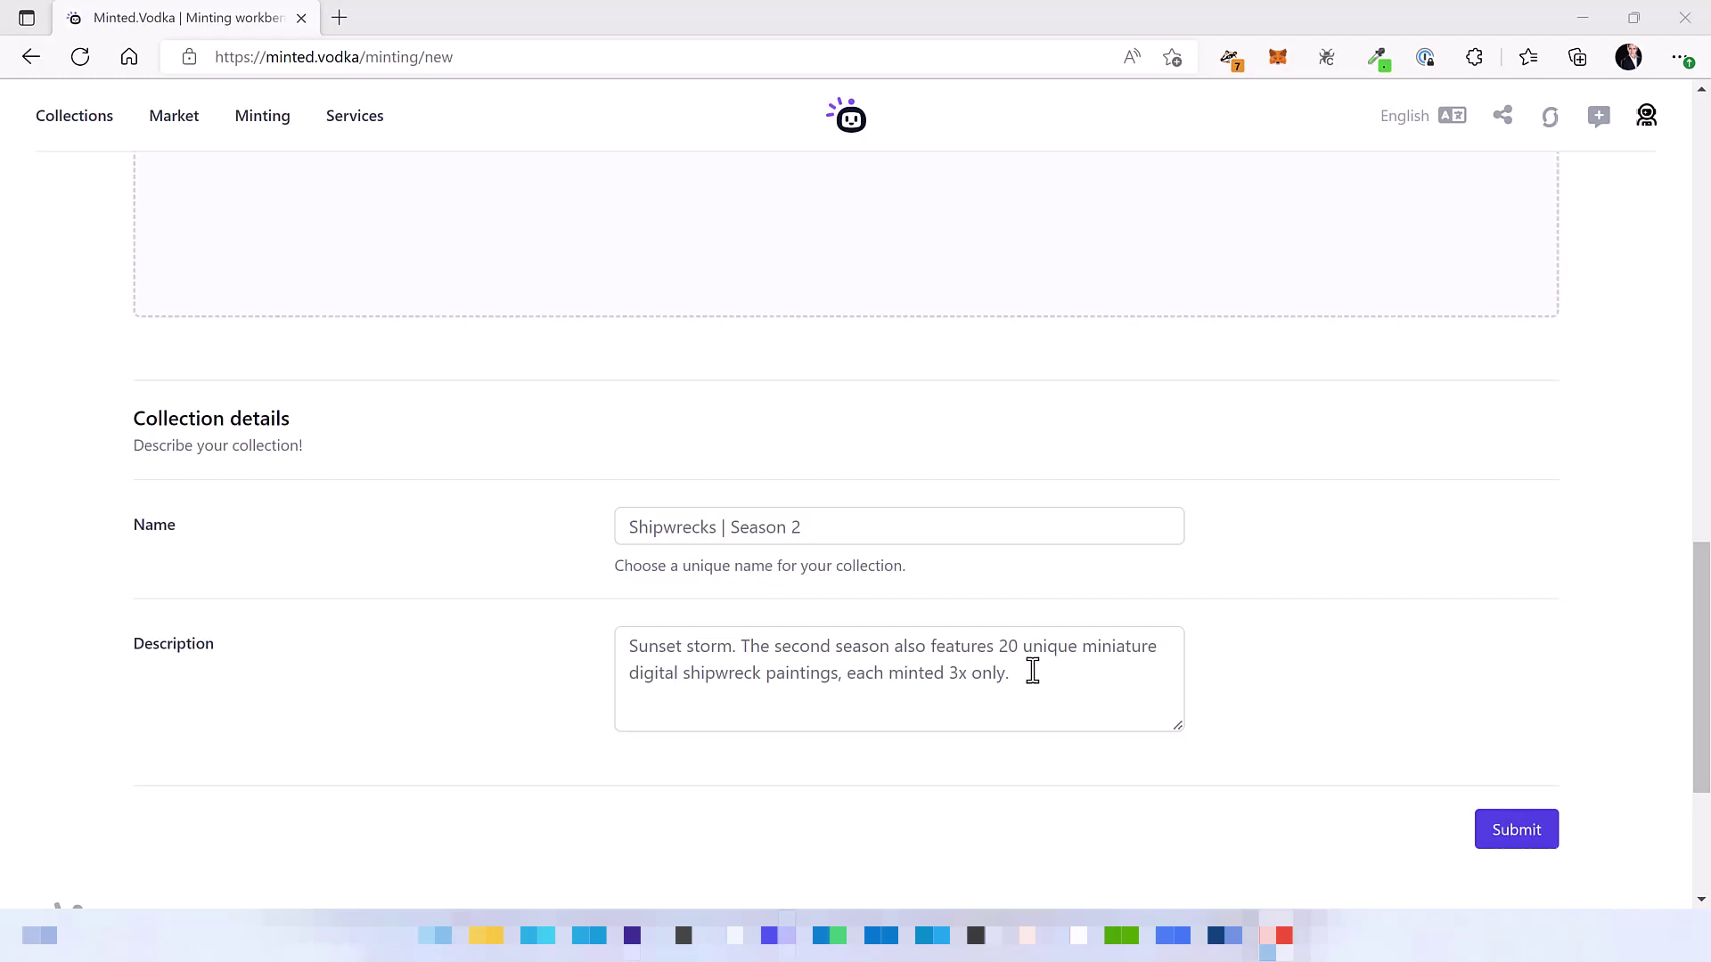
left_click(1397, 650)
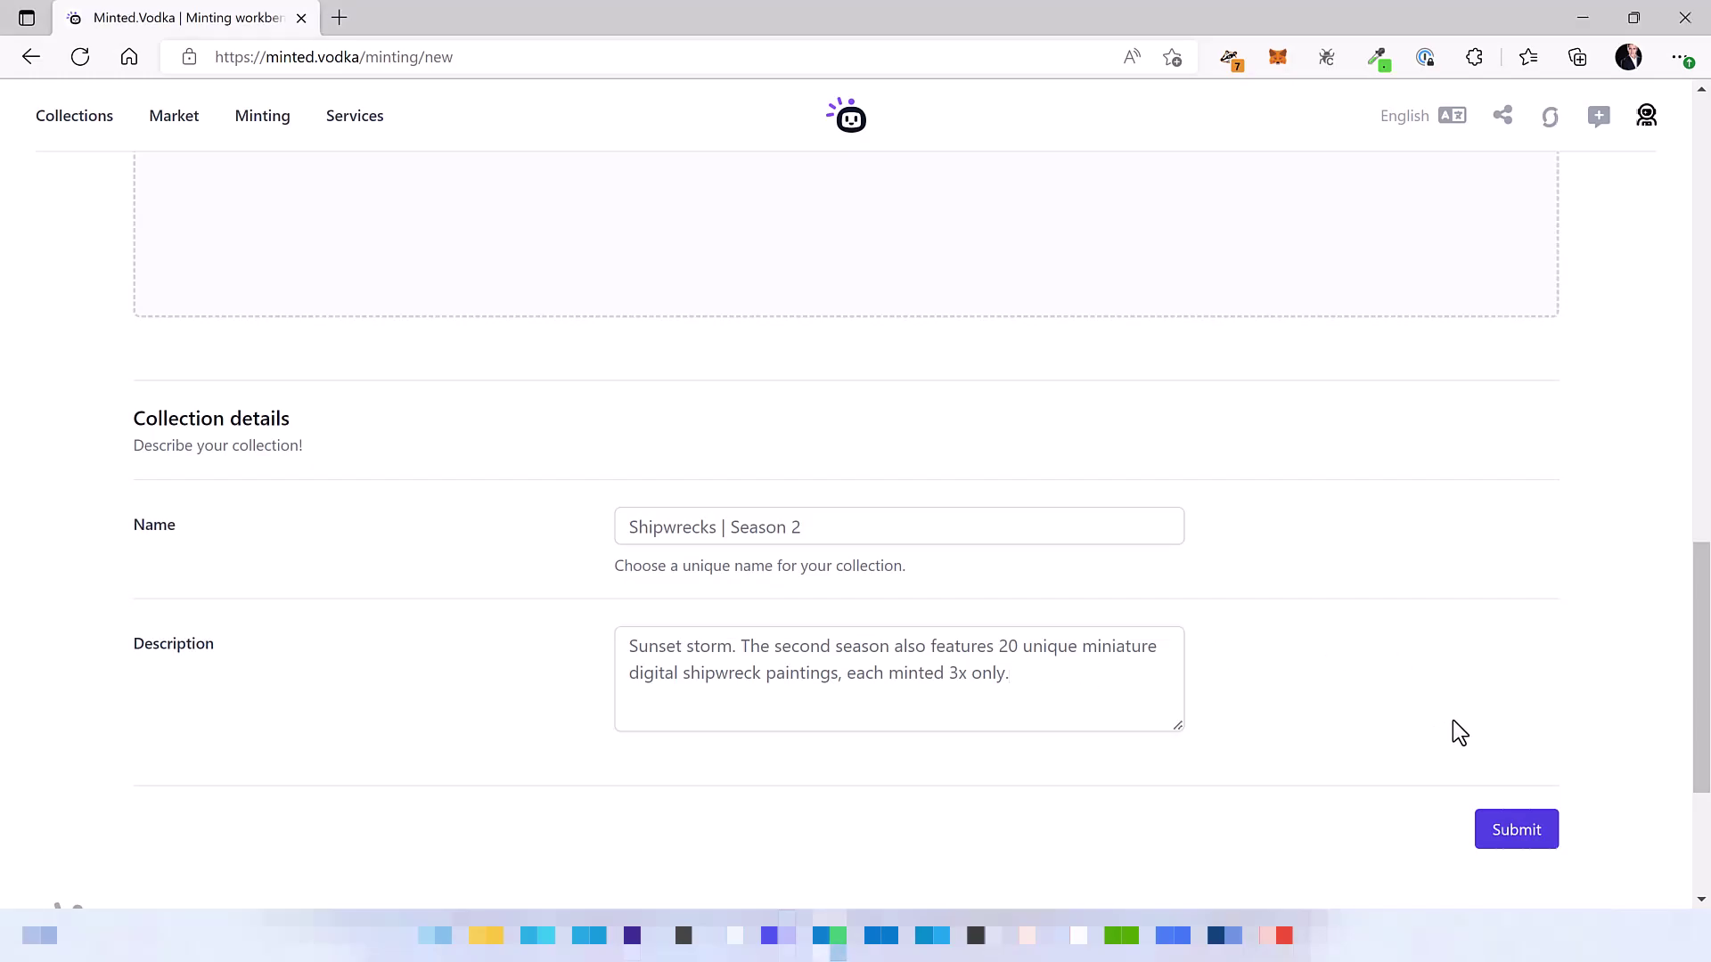
scroll(1517, 752, "down", 5)
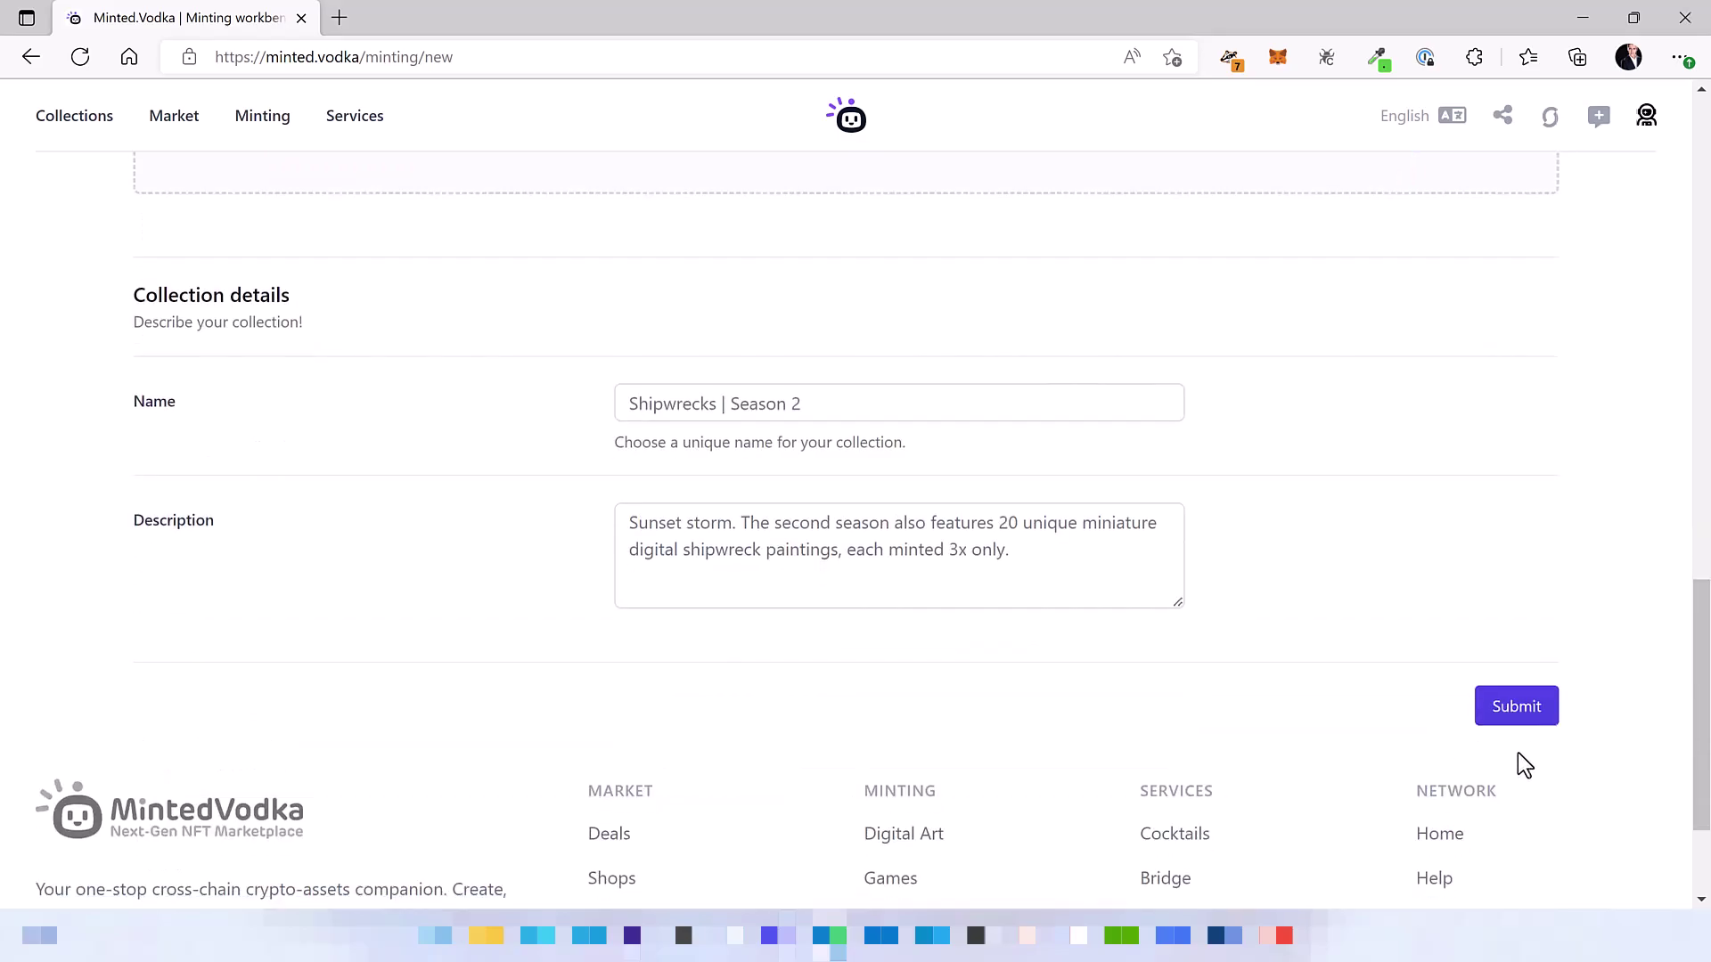
Step: Submit the collection, publish it to IPFS, and confirm the mint transaction in MetaMask
left_click(1508, 709)
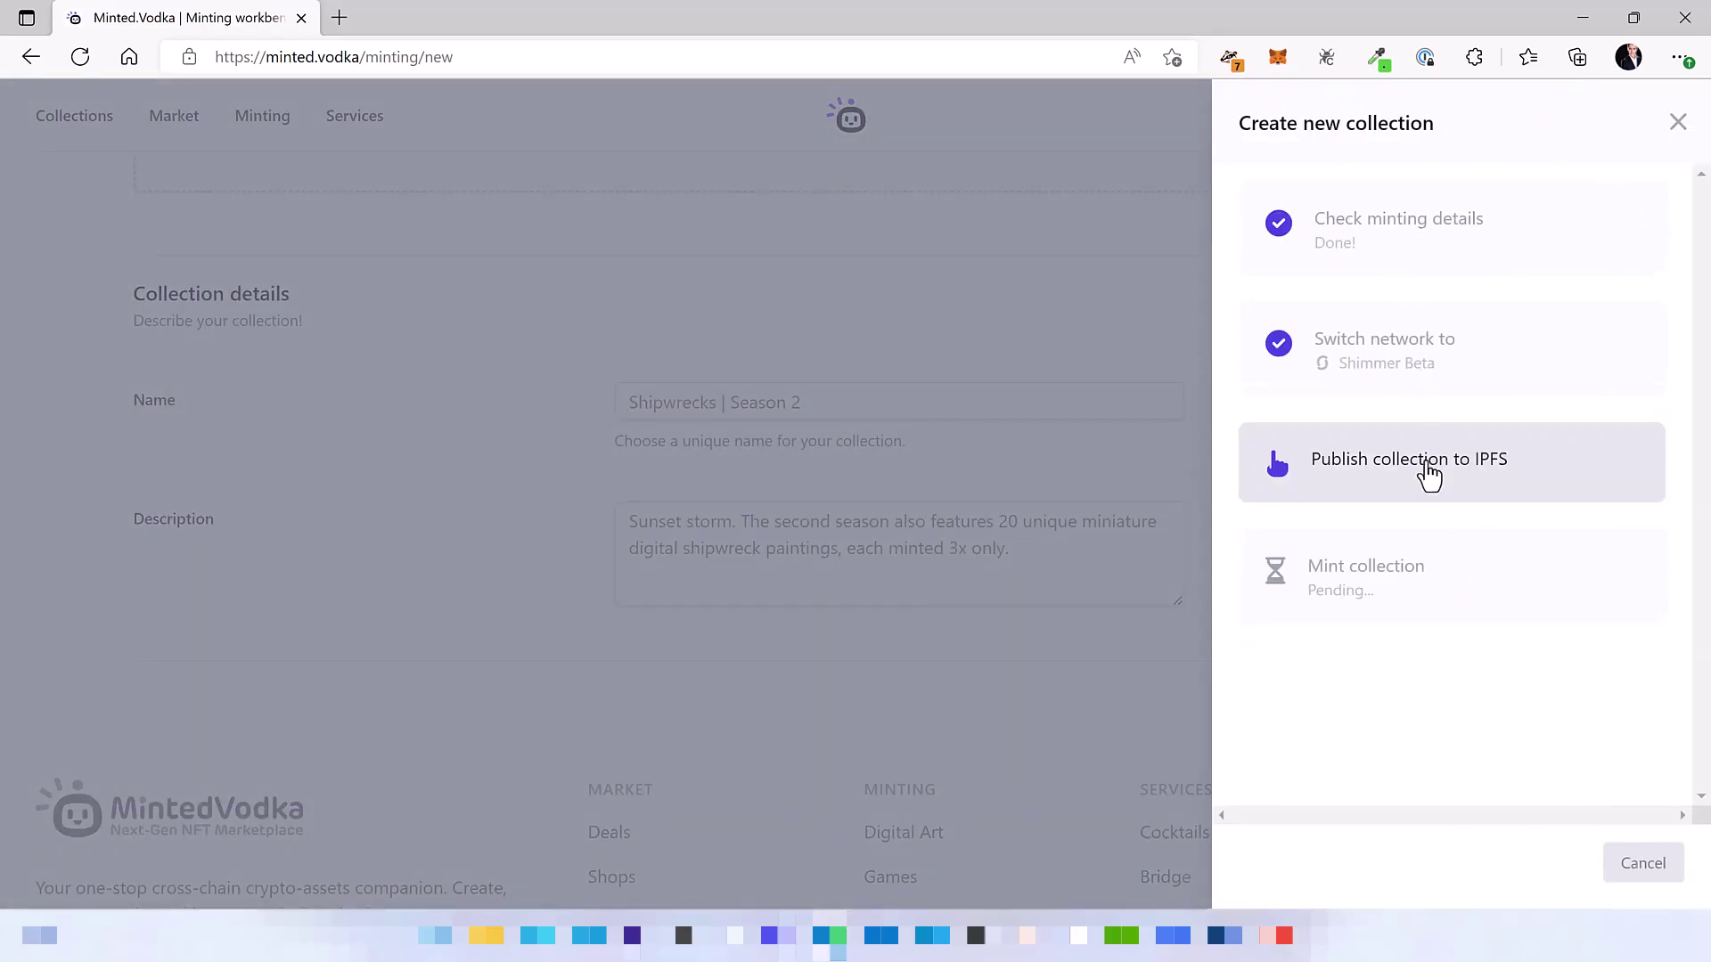
left_click(1428, 472)
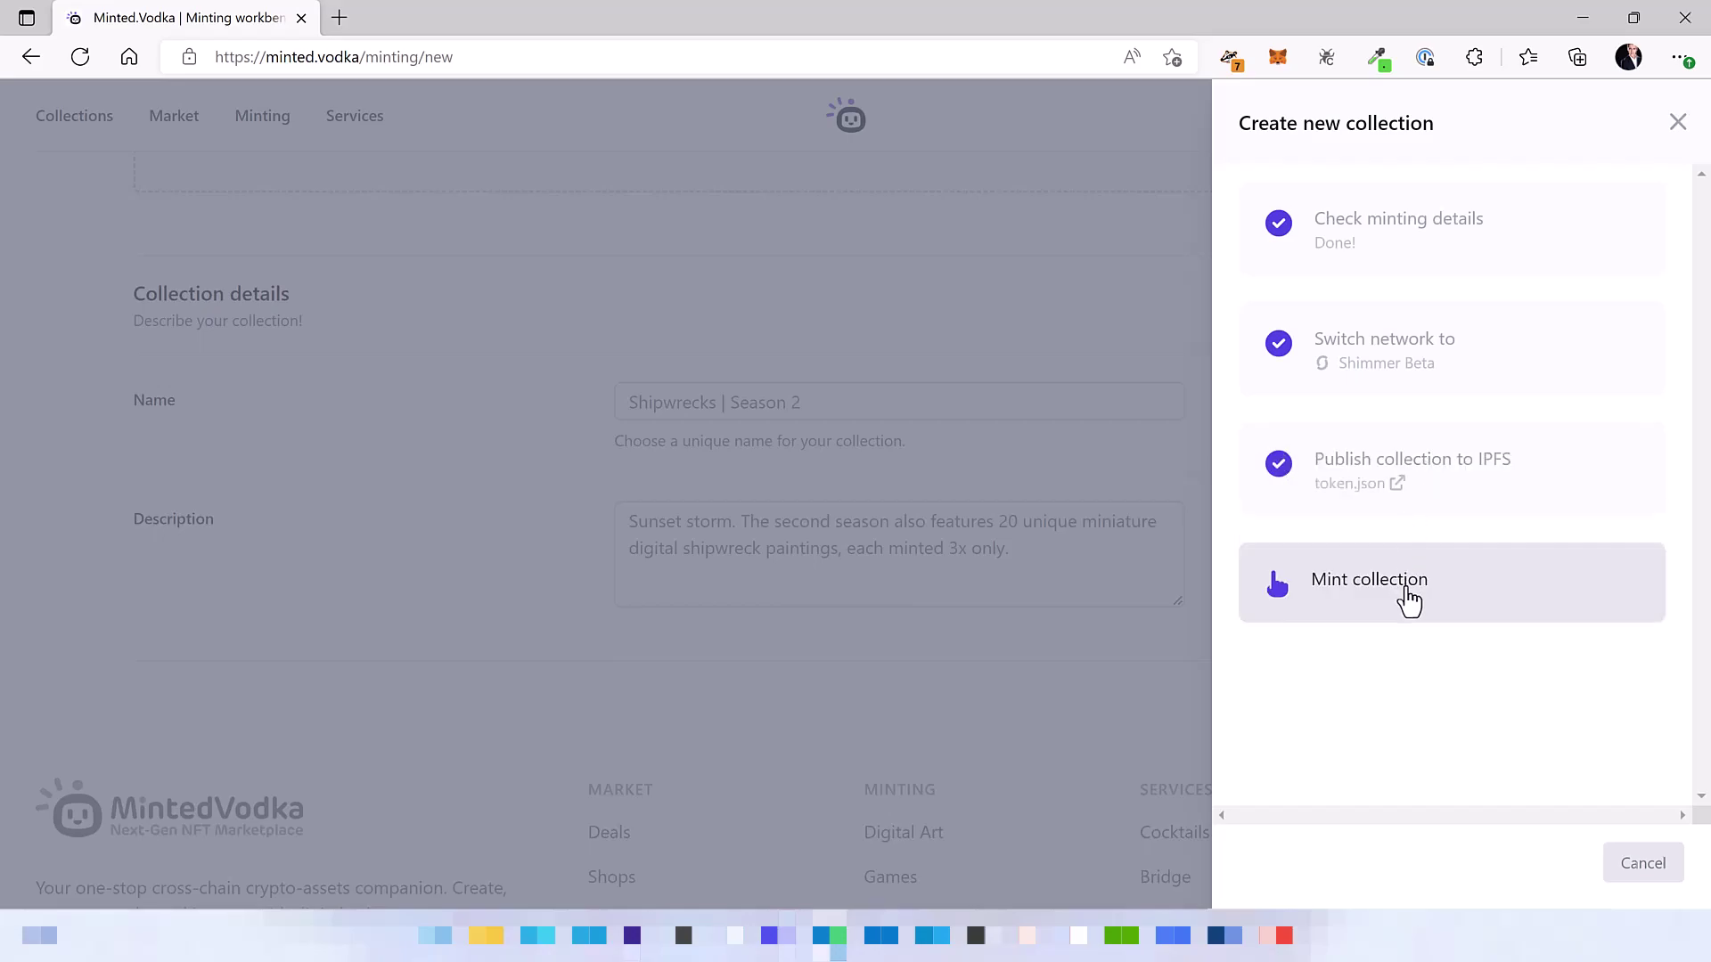
left_click(1409, 601)
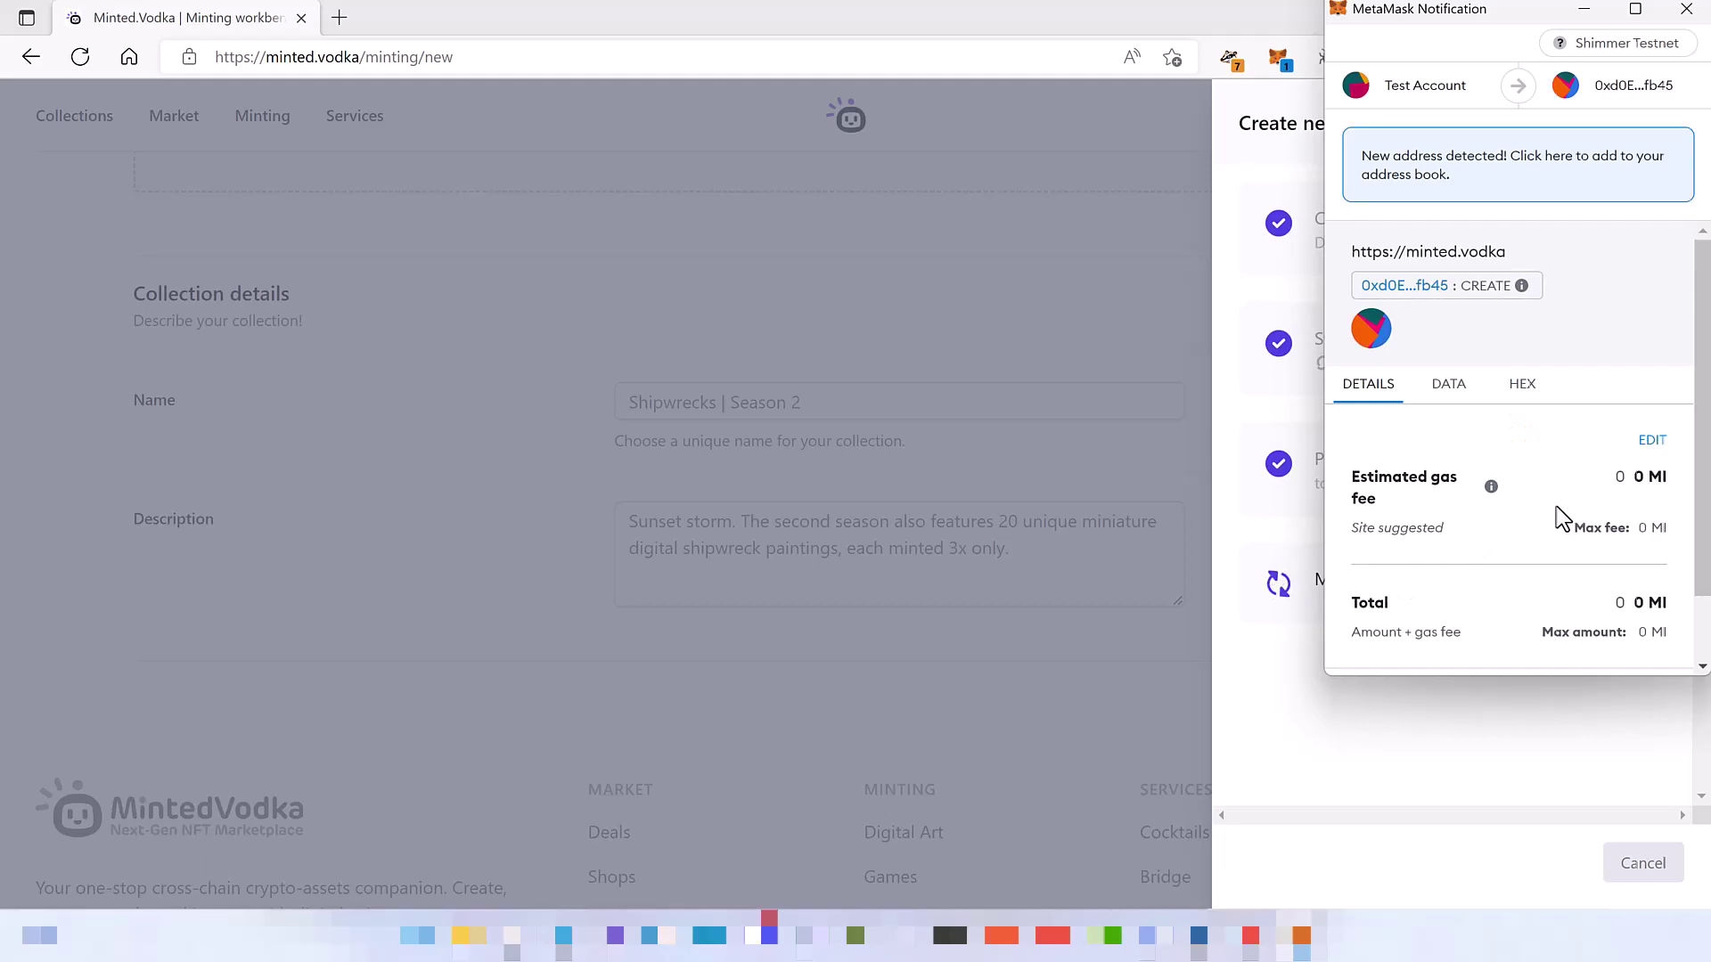
scroll(1557, 515, "down", 2)
scroll(1557, 516, "up", 2)
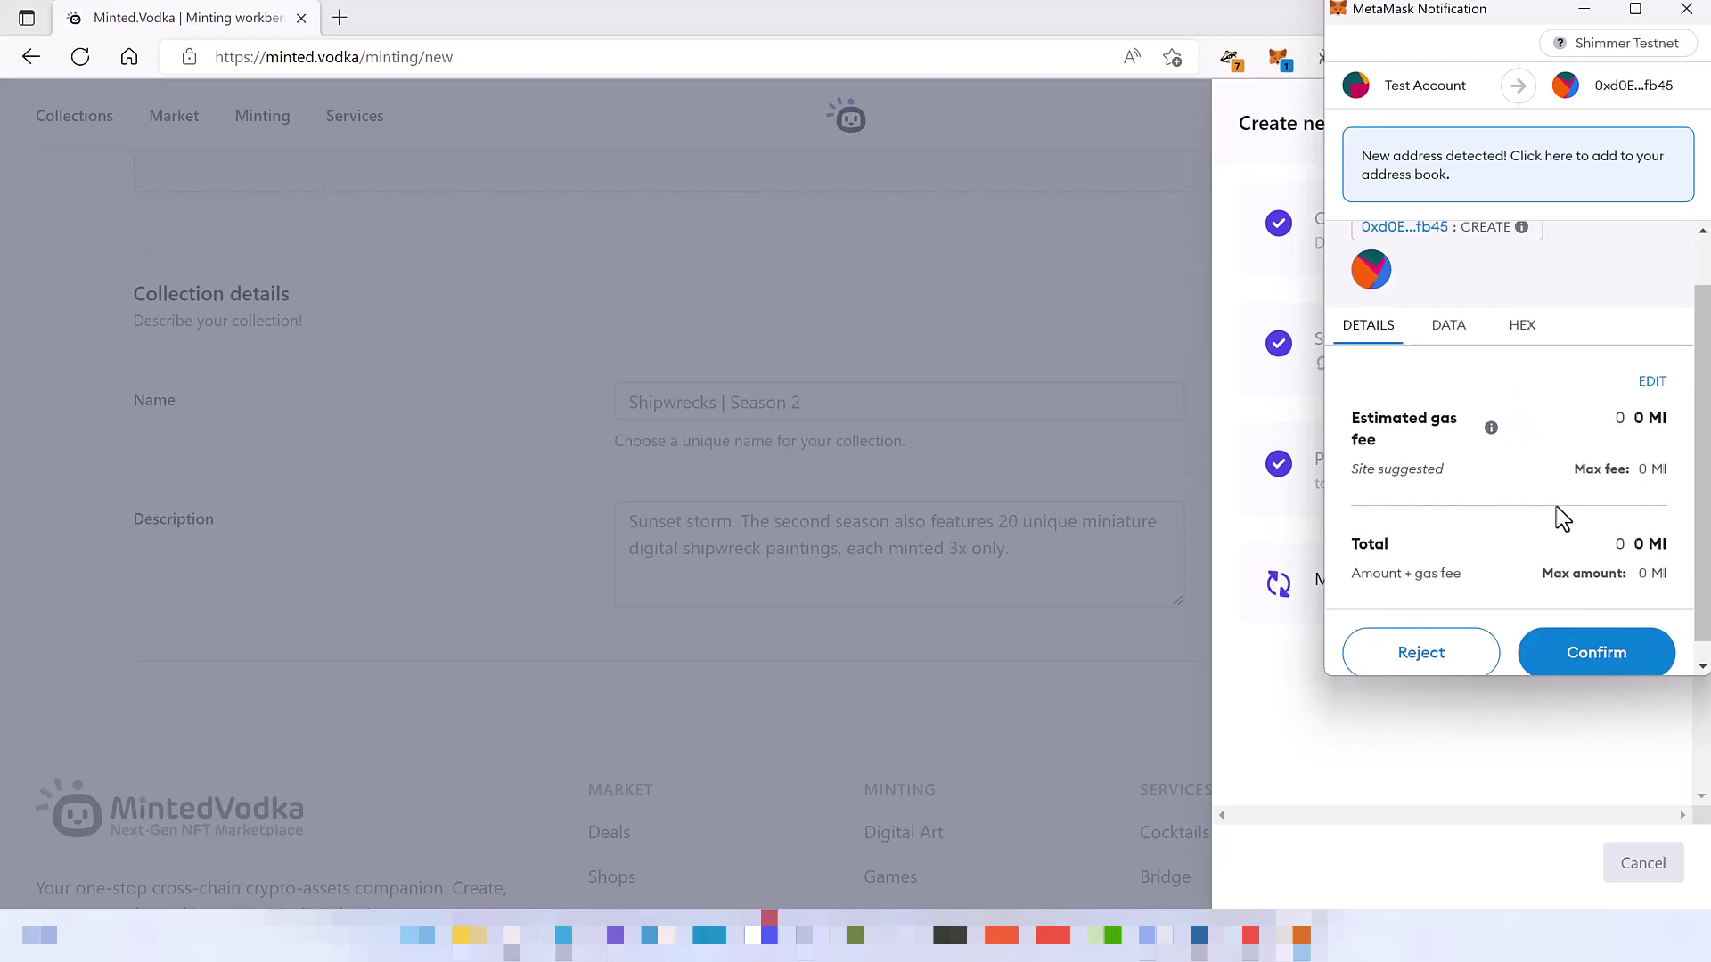
left_click(1620, 654)
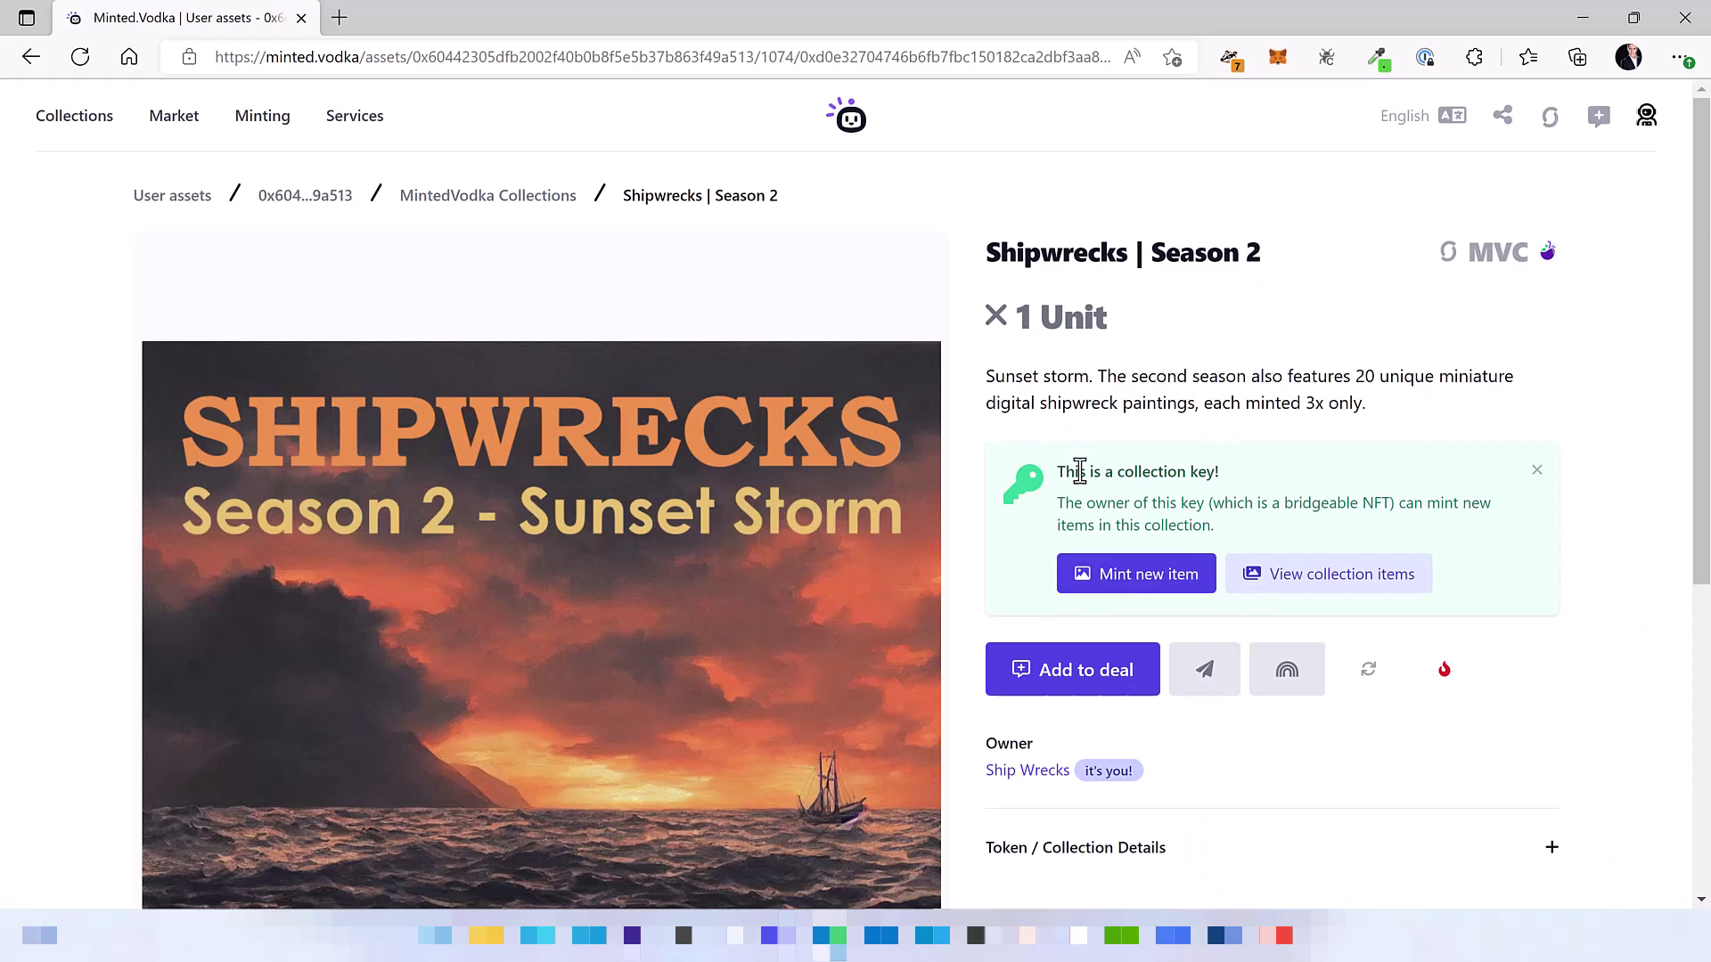
scroll(1079, 472, "down", 1)
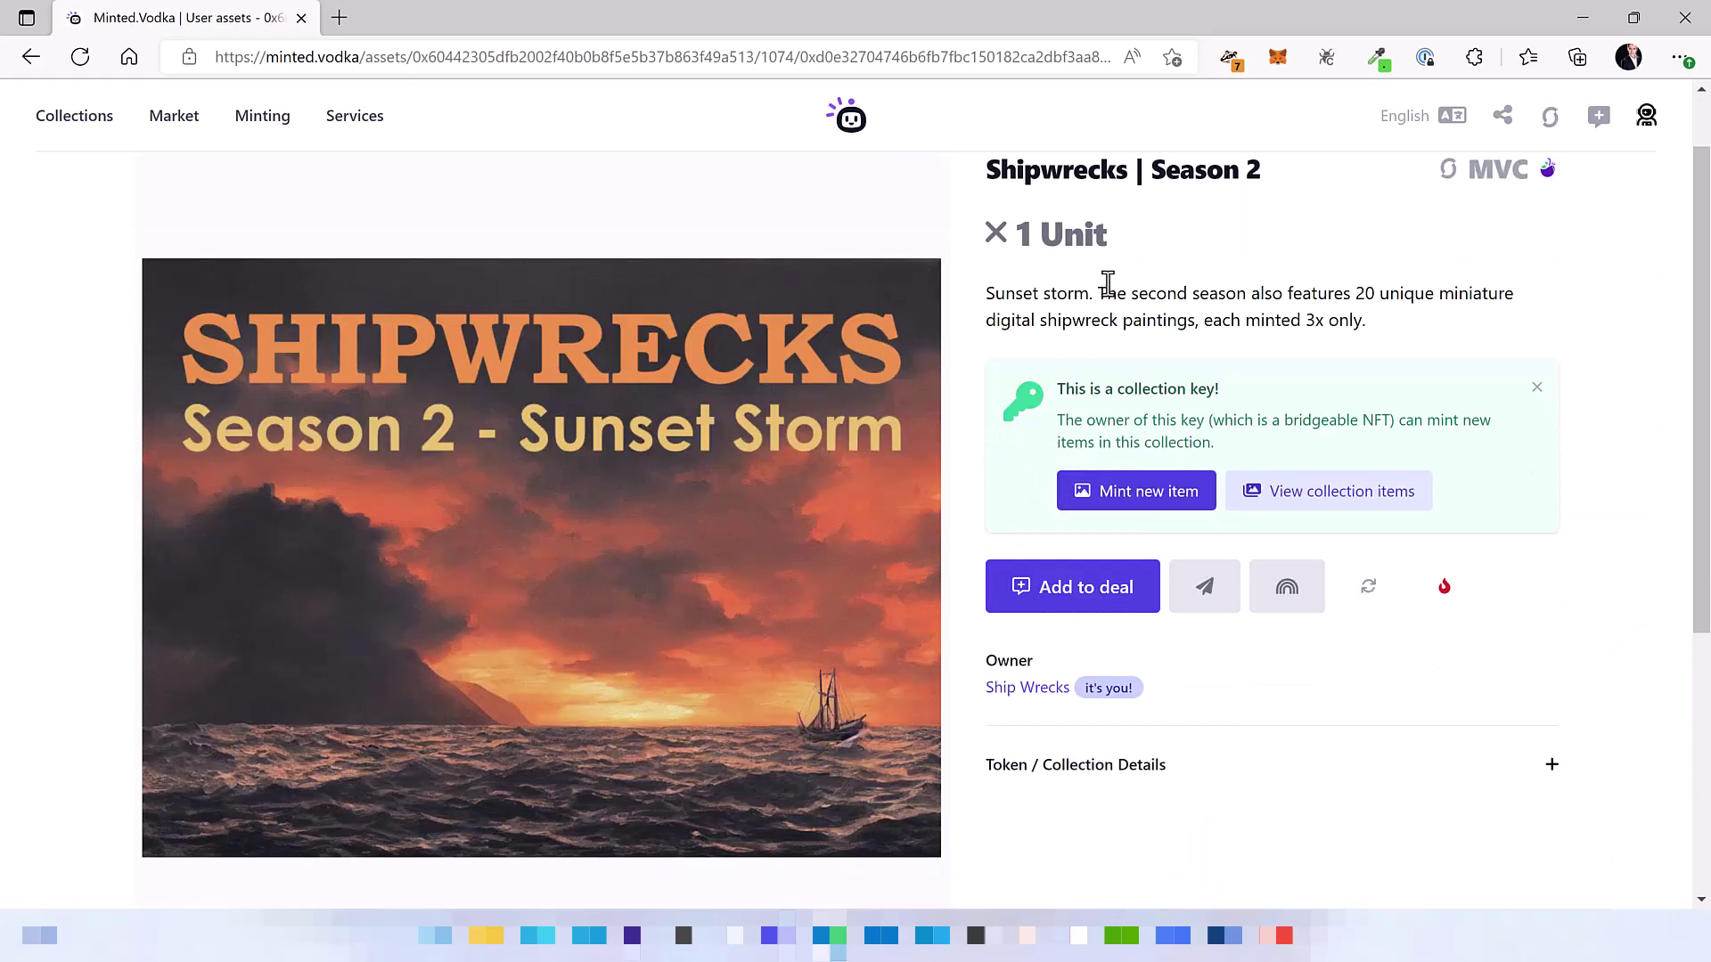
scroll(1108, 281, "up", 1)
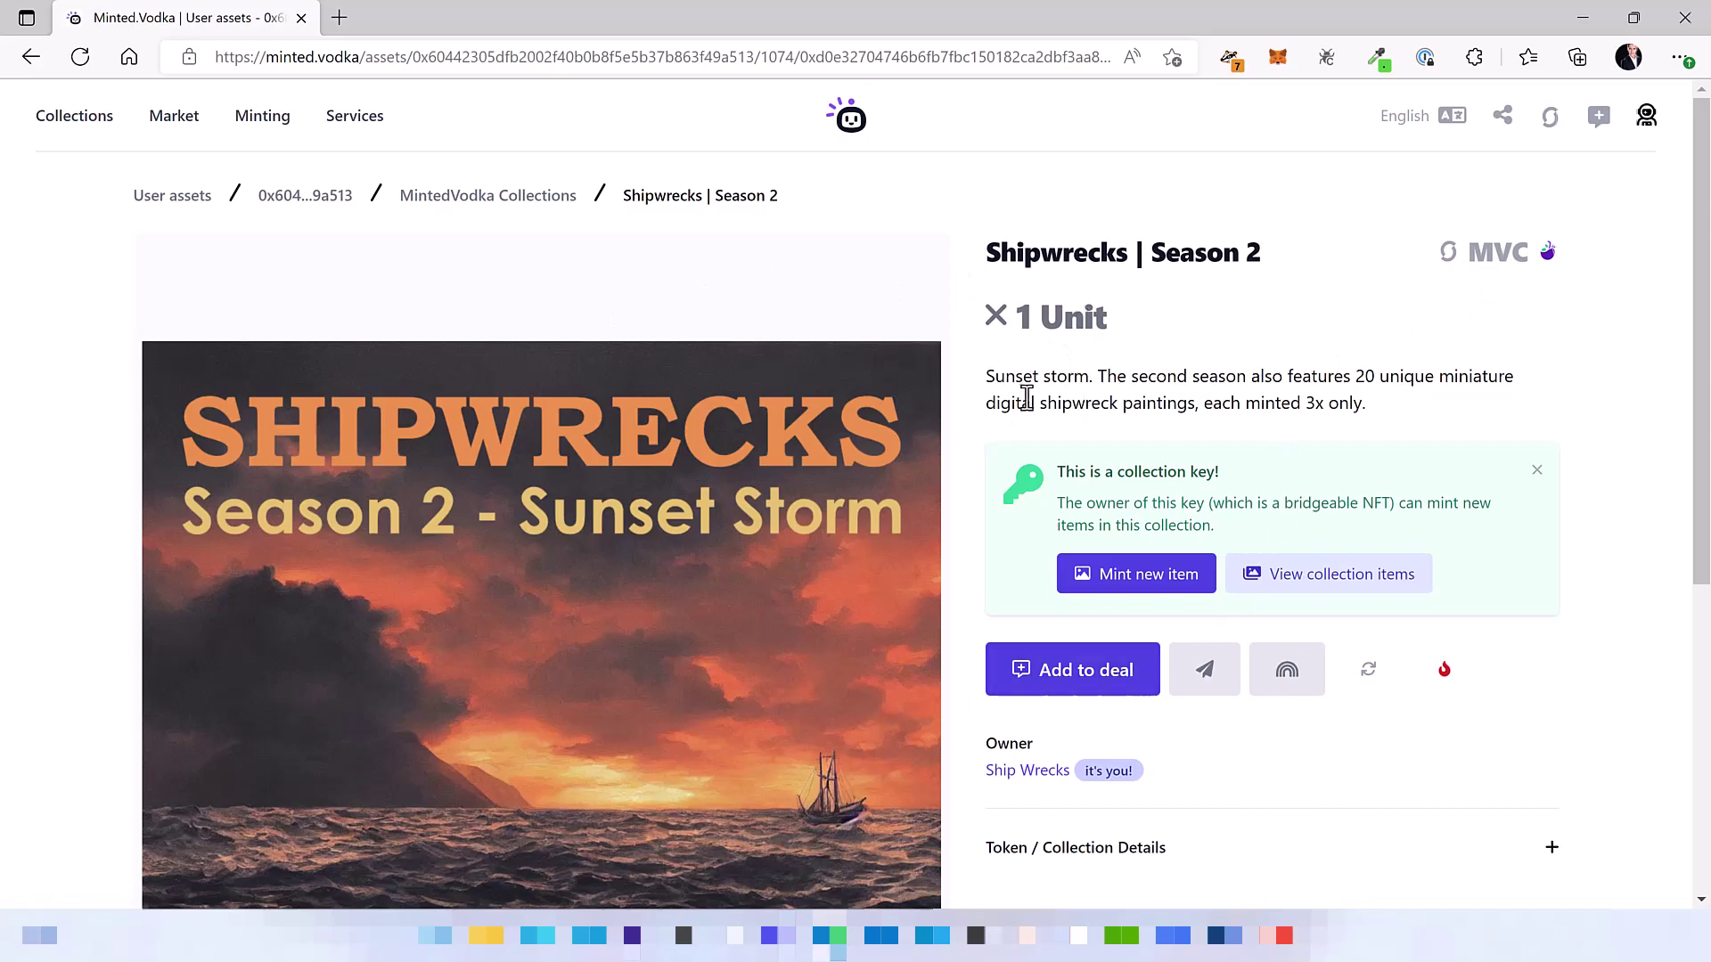
scroll(1023, 393, "down", 1)
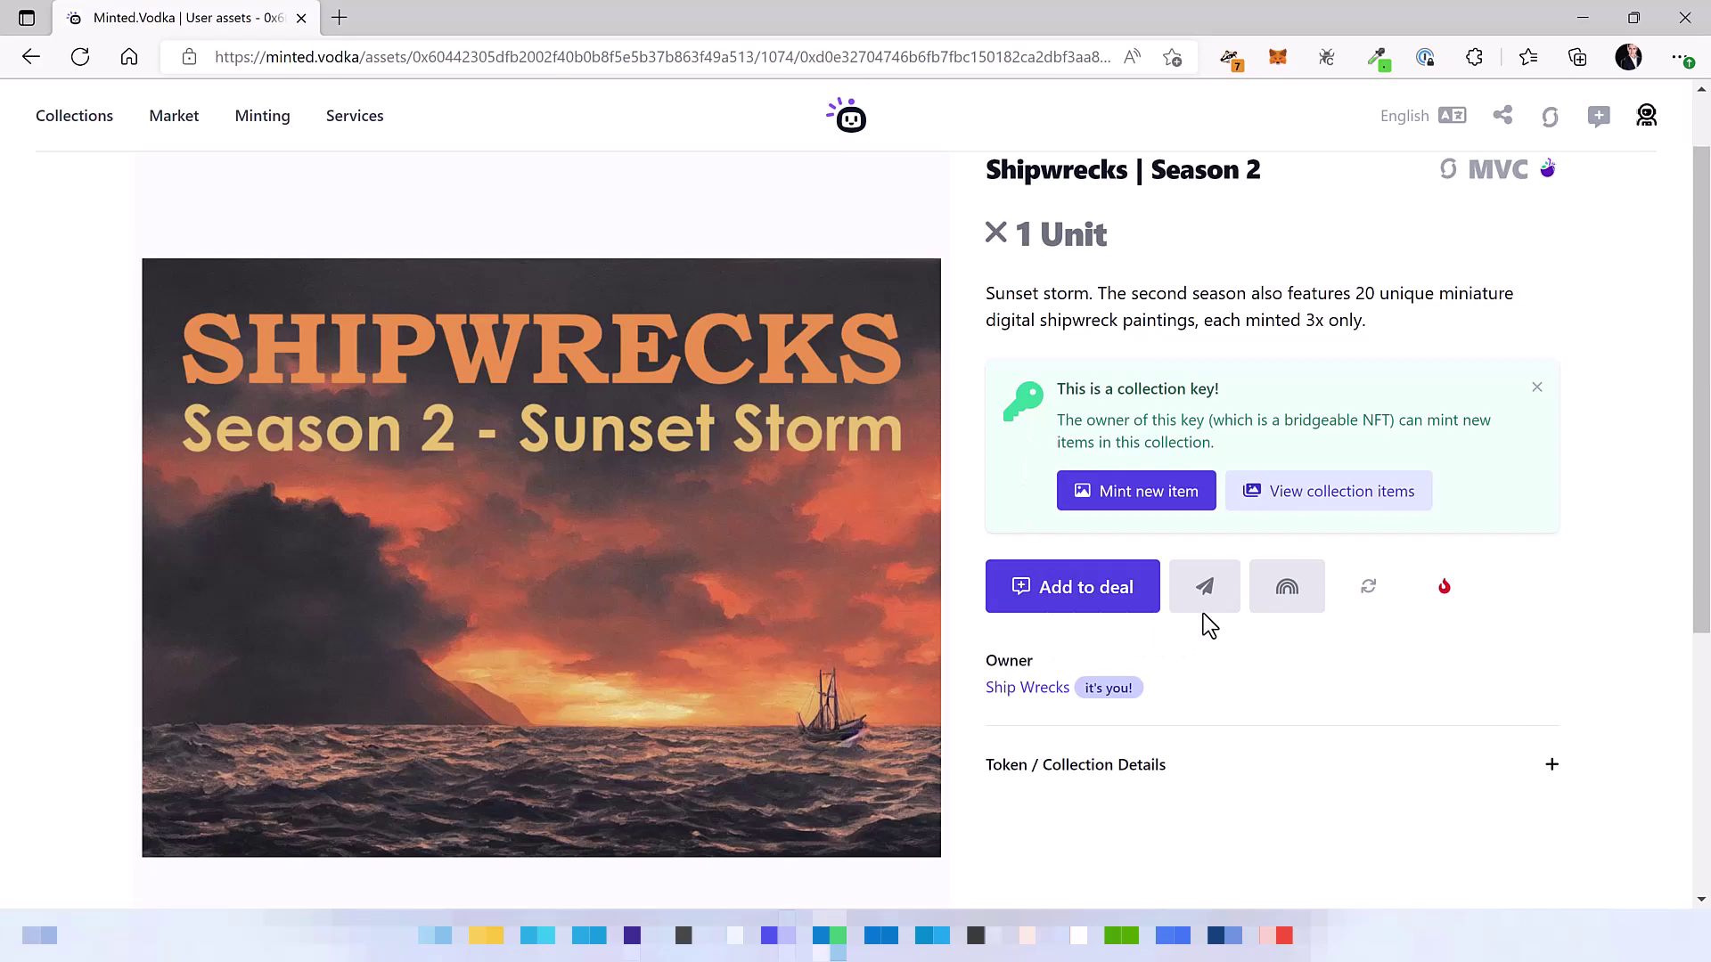
left_click(1204, 587)
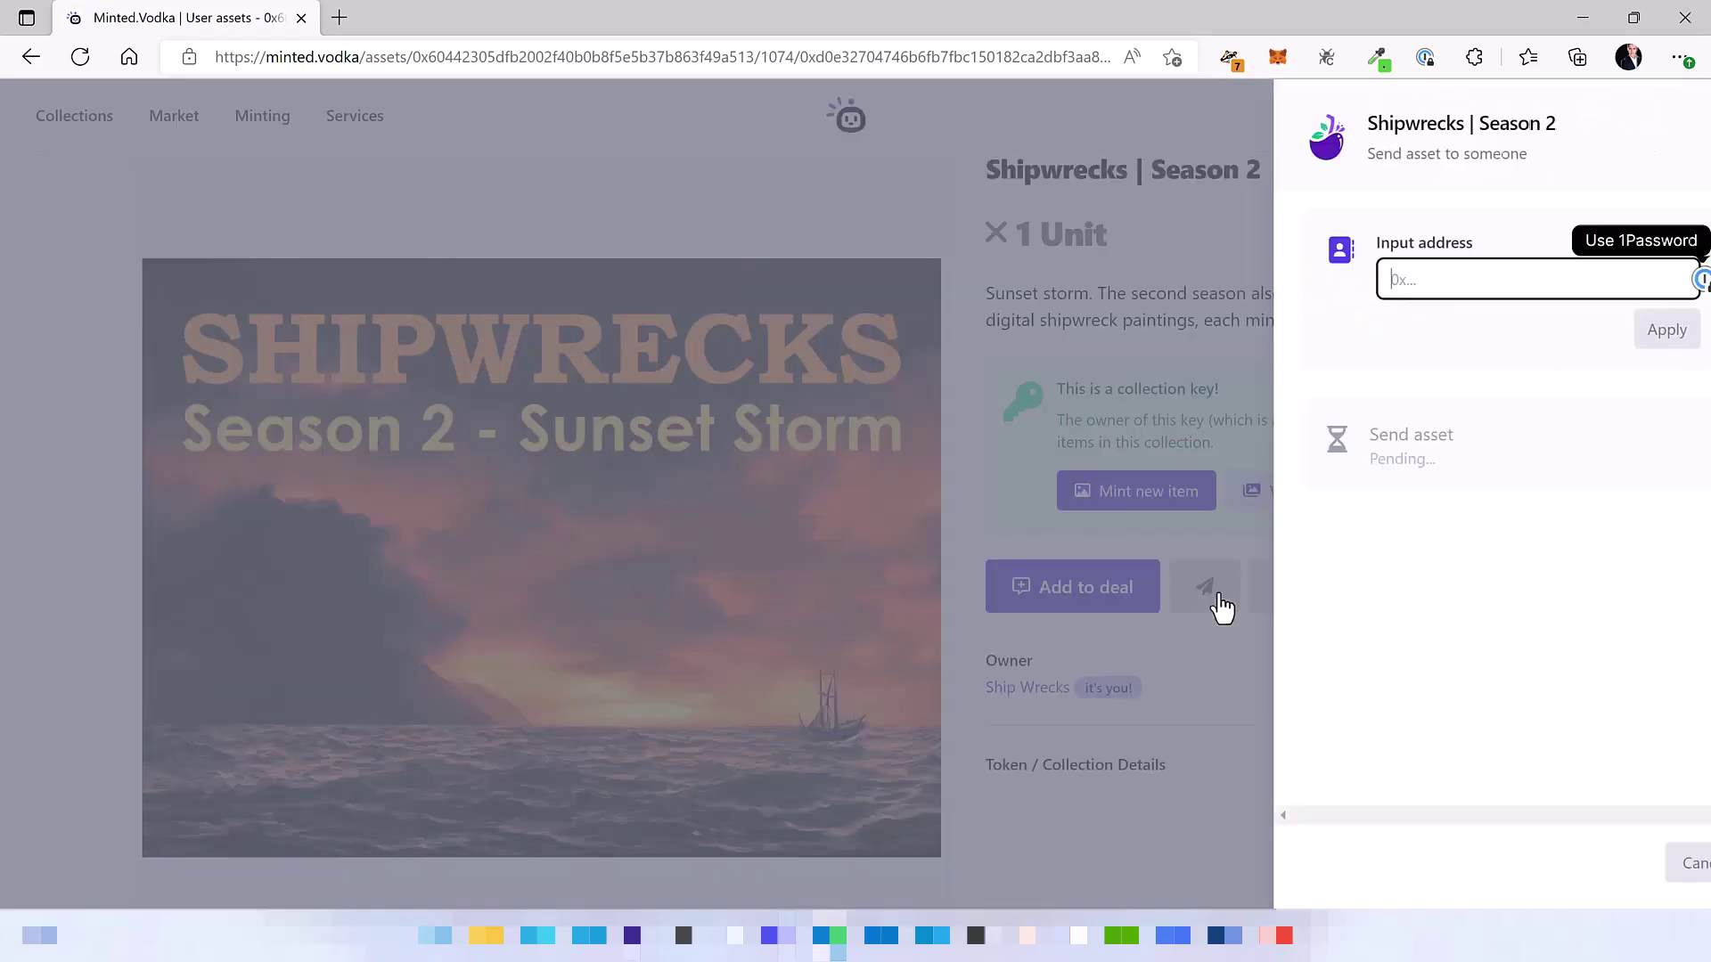
left_click(1678, 122)
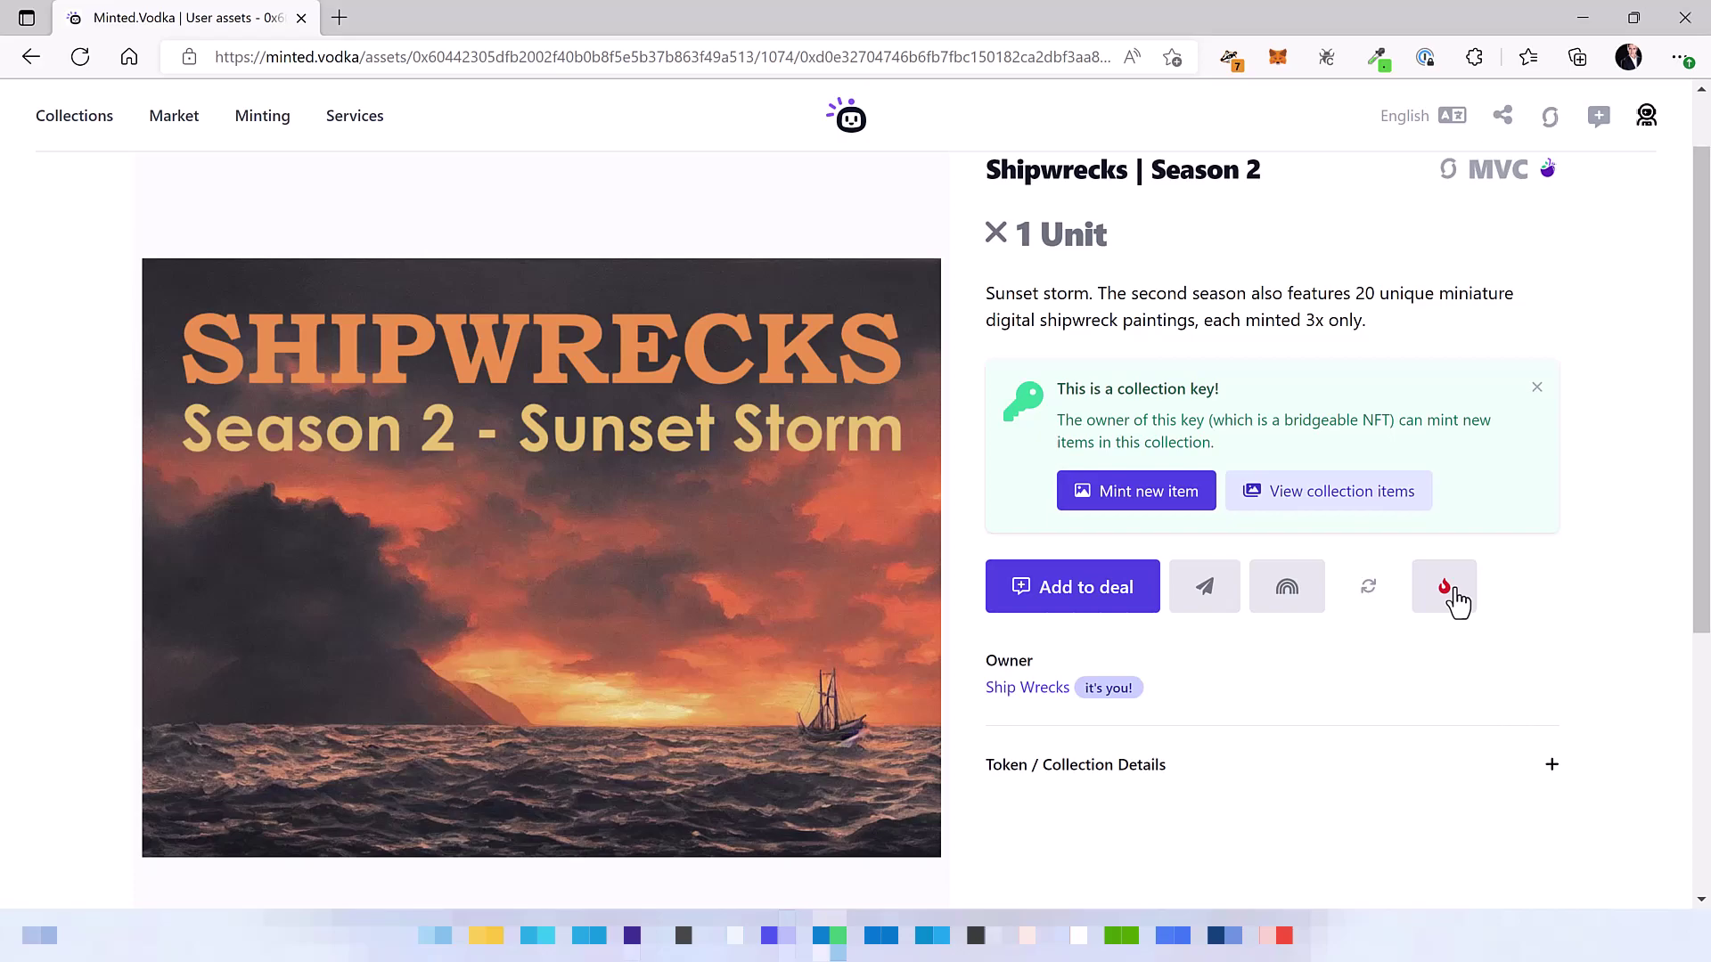
Step: Start a new item and upload the red ship painting as its asset
left_click(1450, 590)
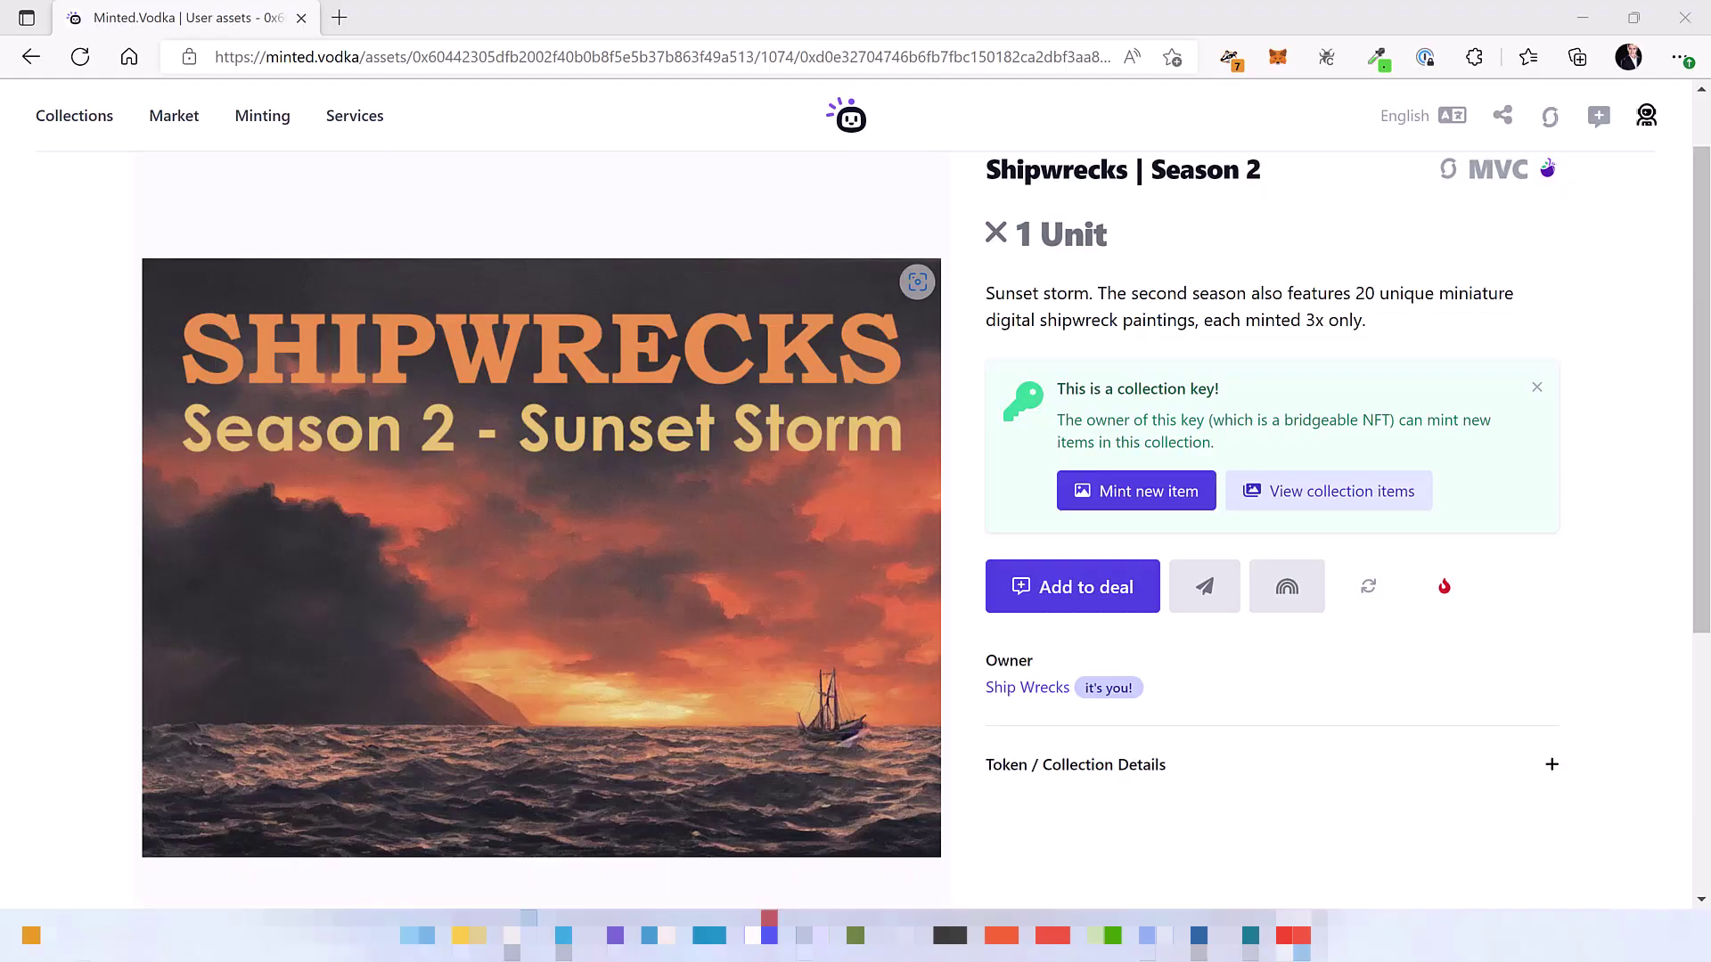
left_click(1150, 499)
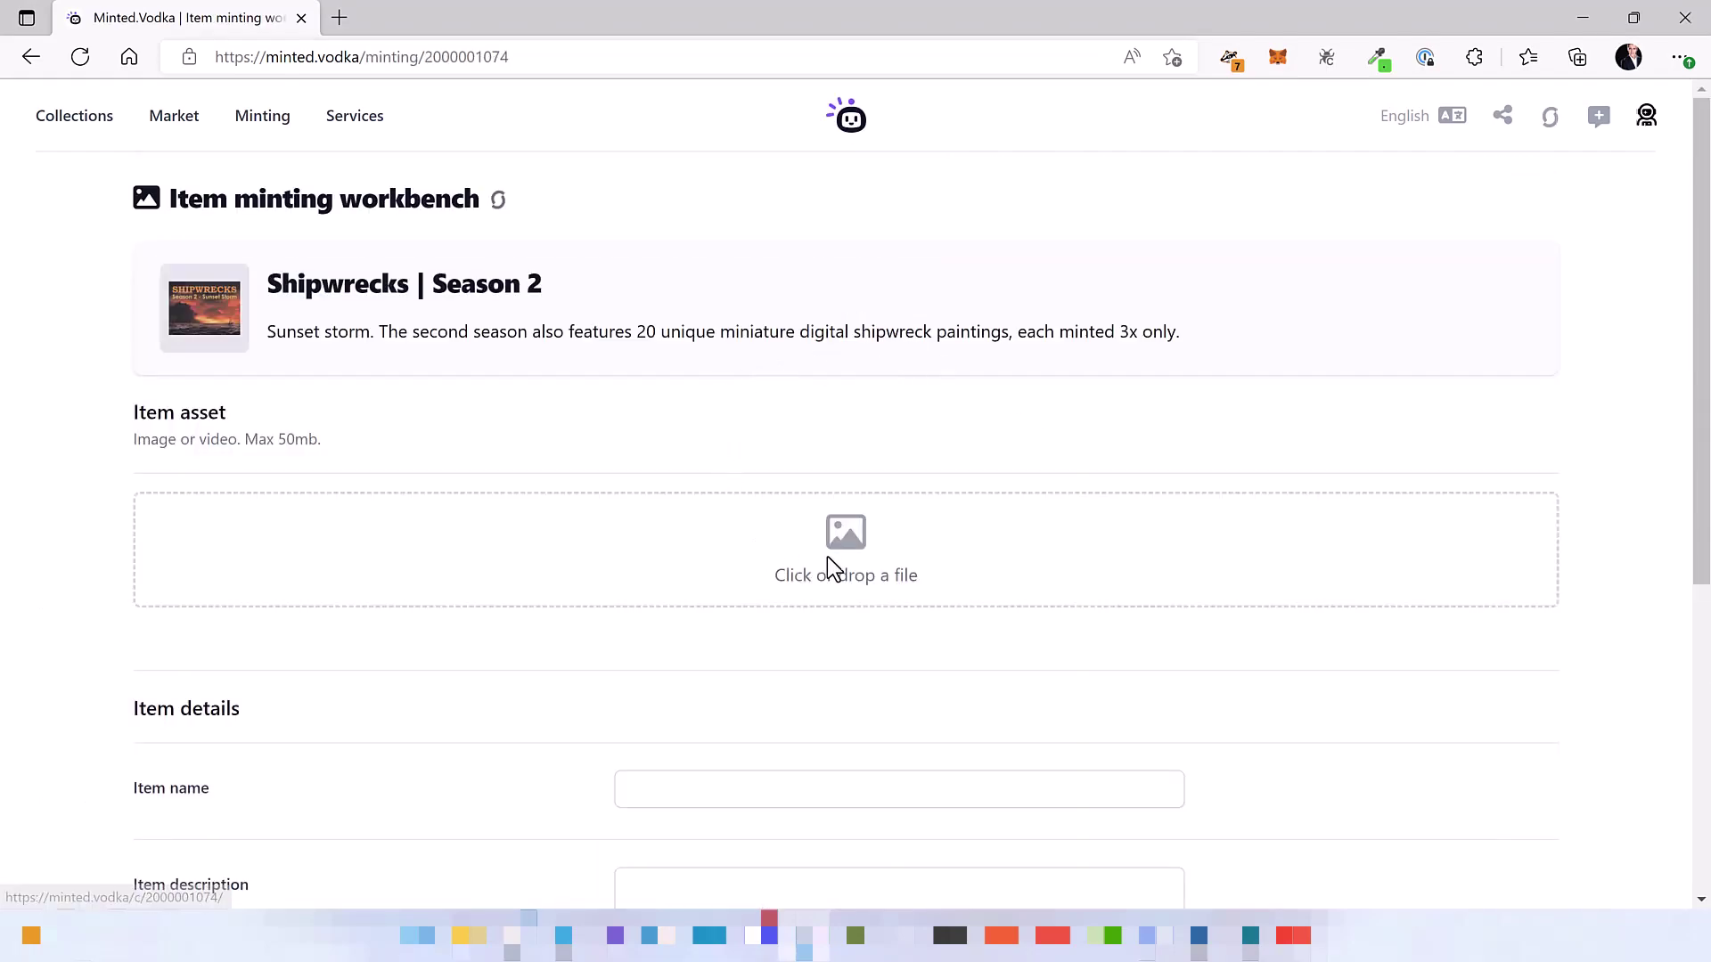
left_click(840, 554)
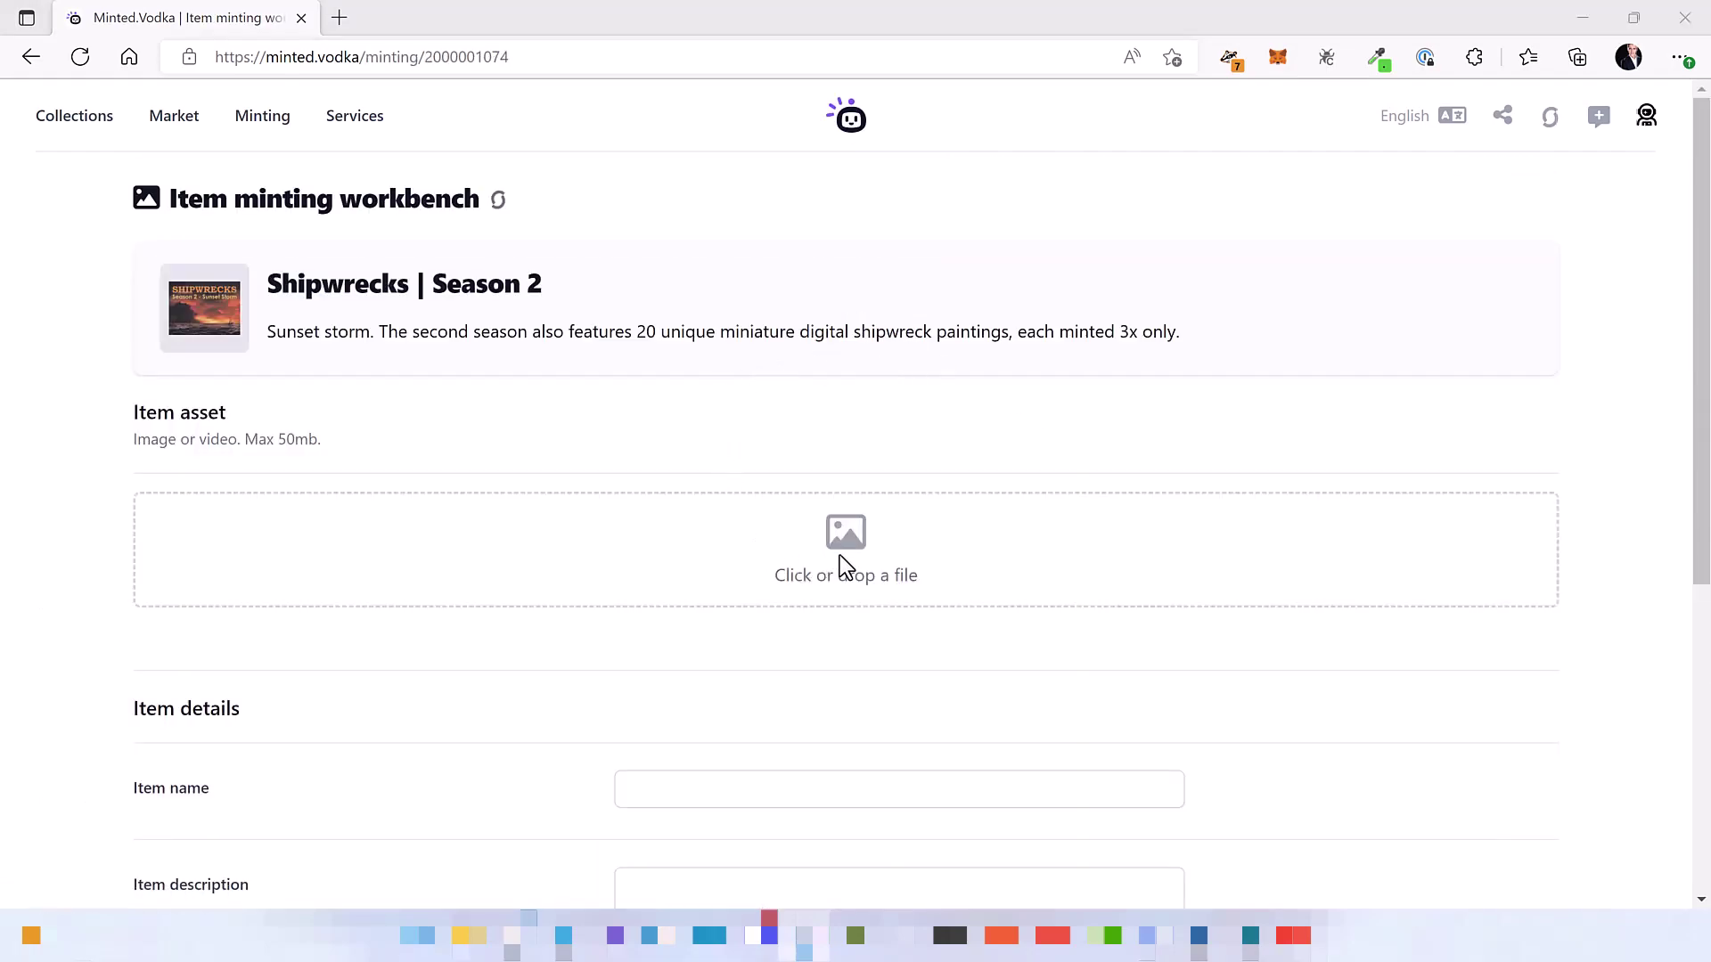
double_click(1135, 474)
Step: Name the item 'Shipwreck | S02E01' with the description 'Forsaken Waters'
scroll(1135, 474, "down", 3)
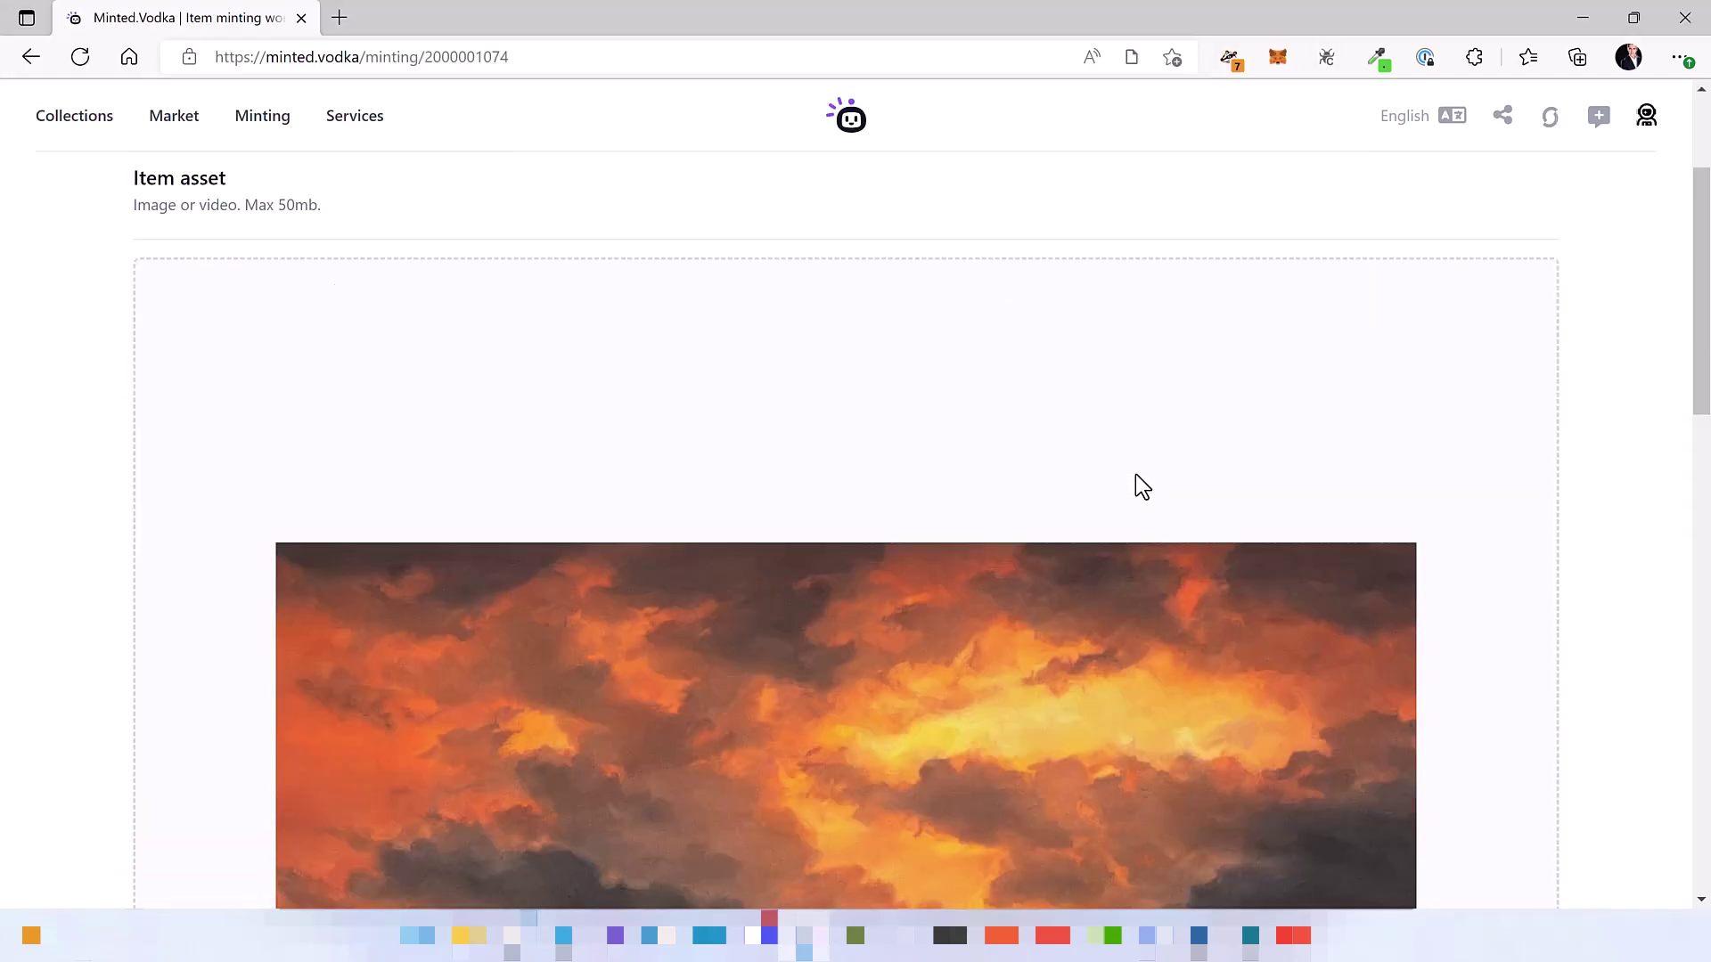
scroll(1139, 477, "down", 9)
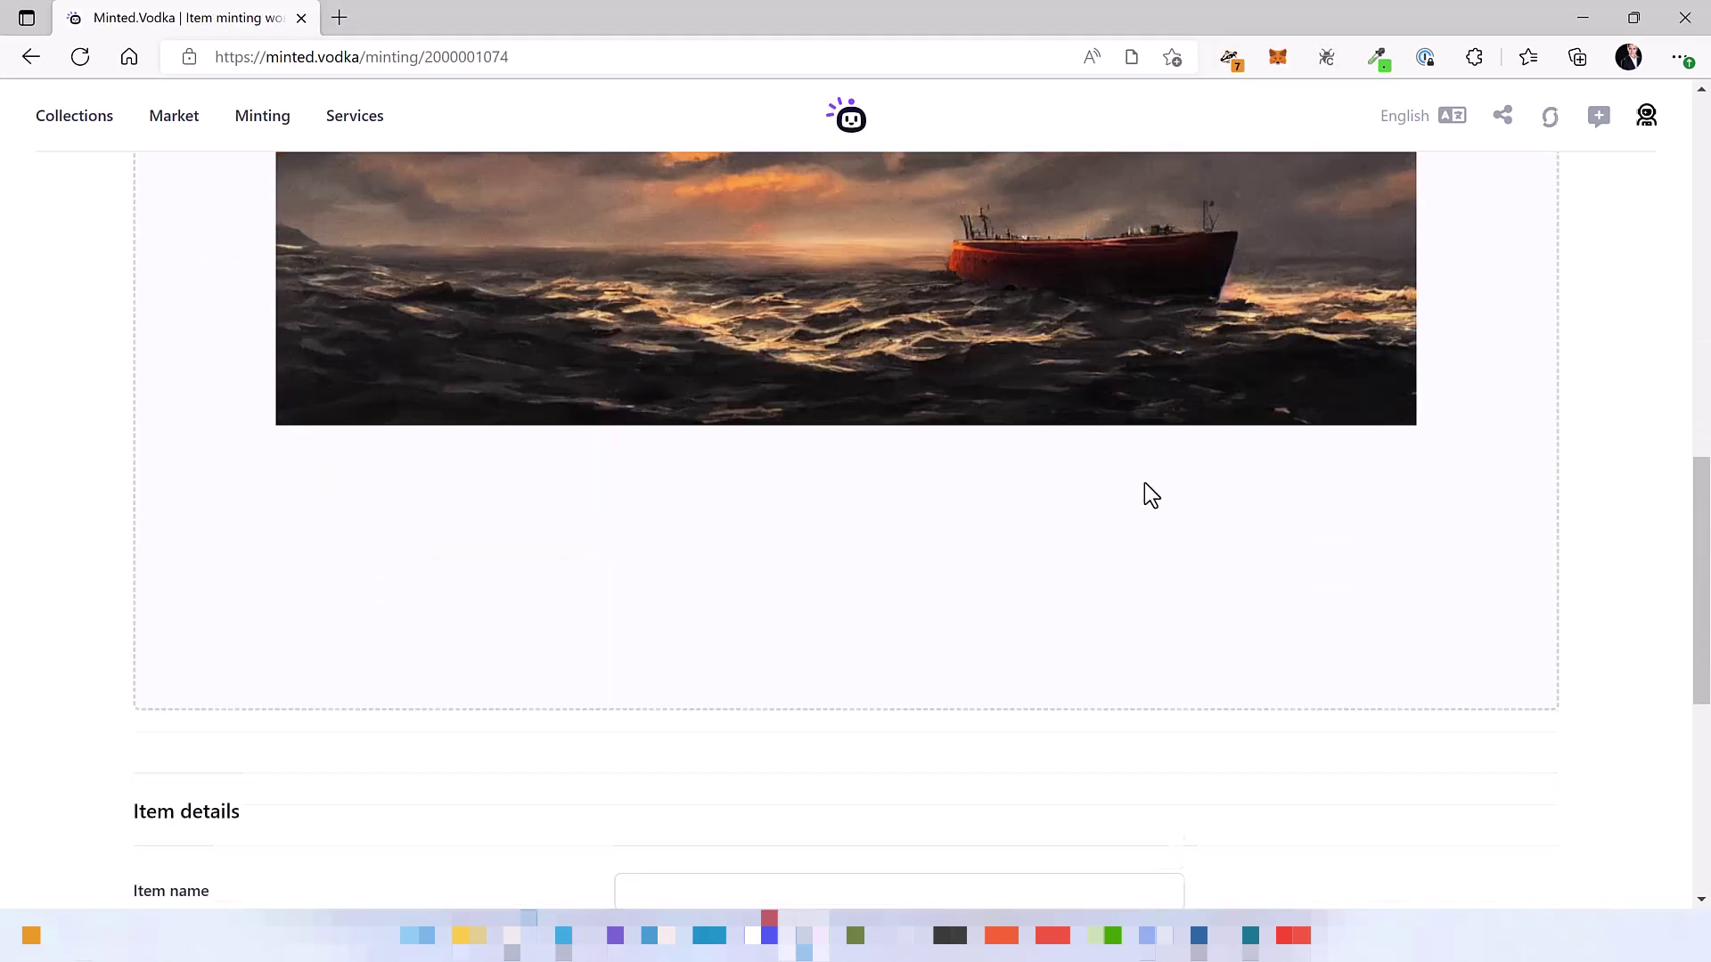
scroll(1123, 498, "down", 5)
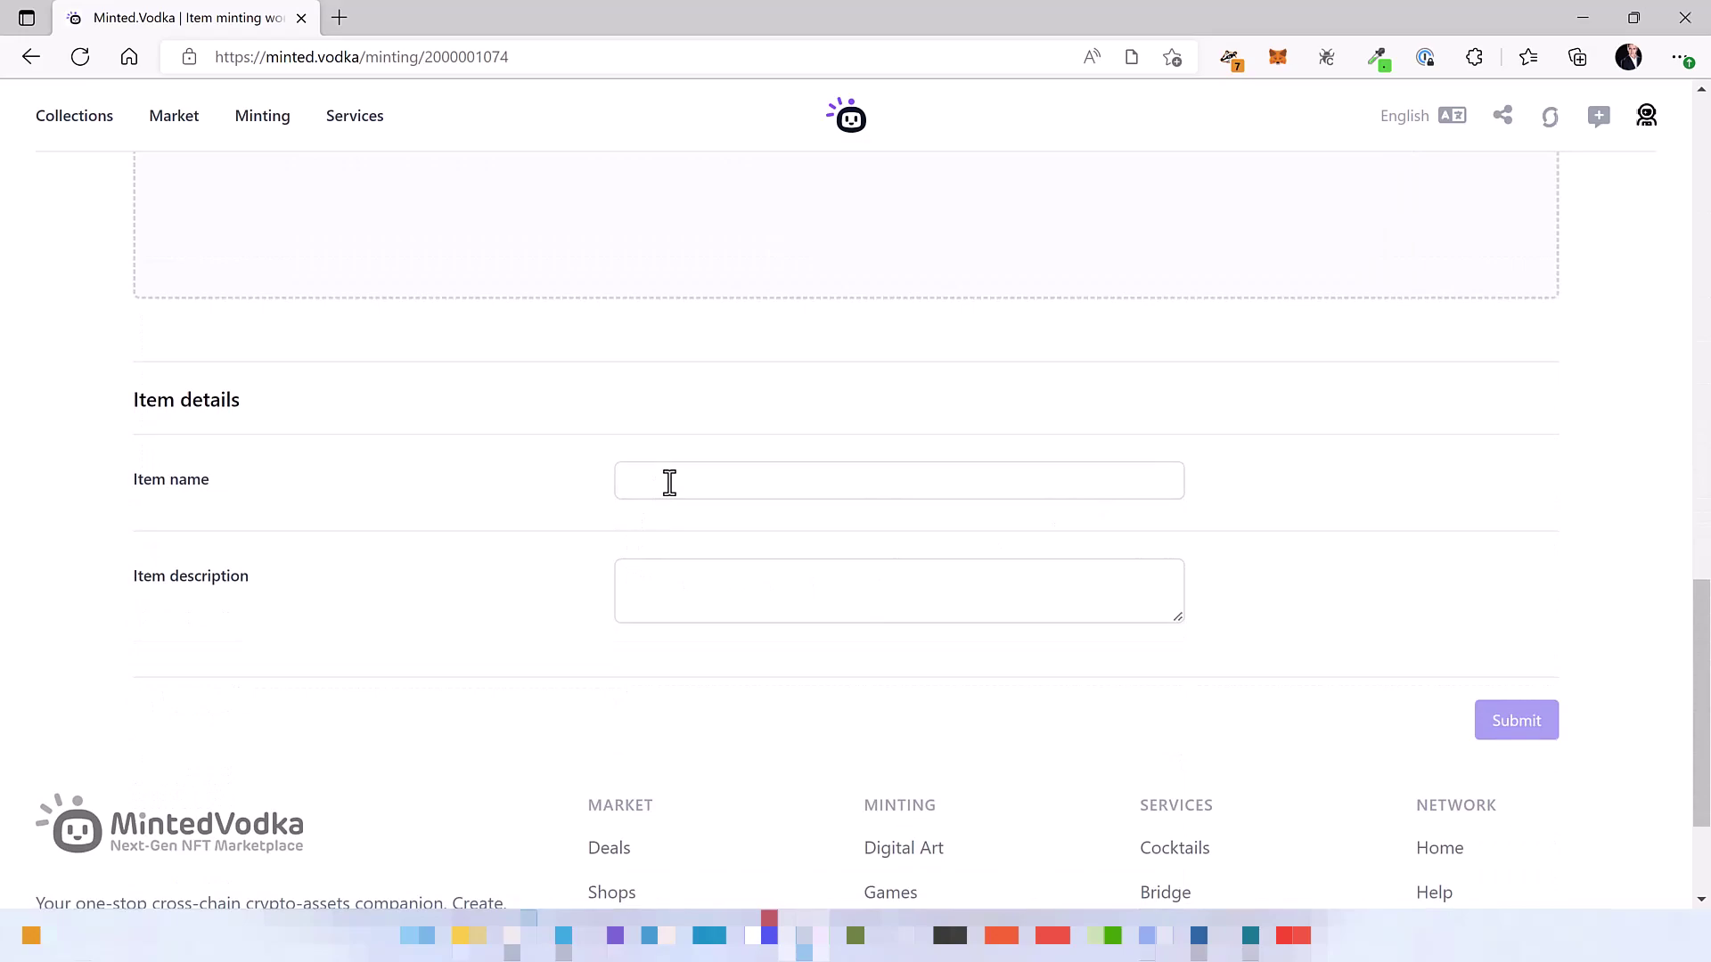
left_click(669, 482)
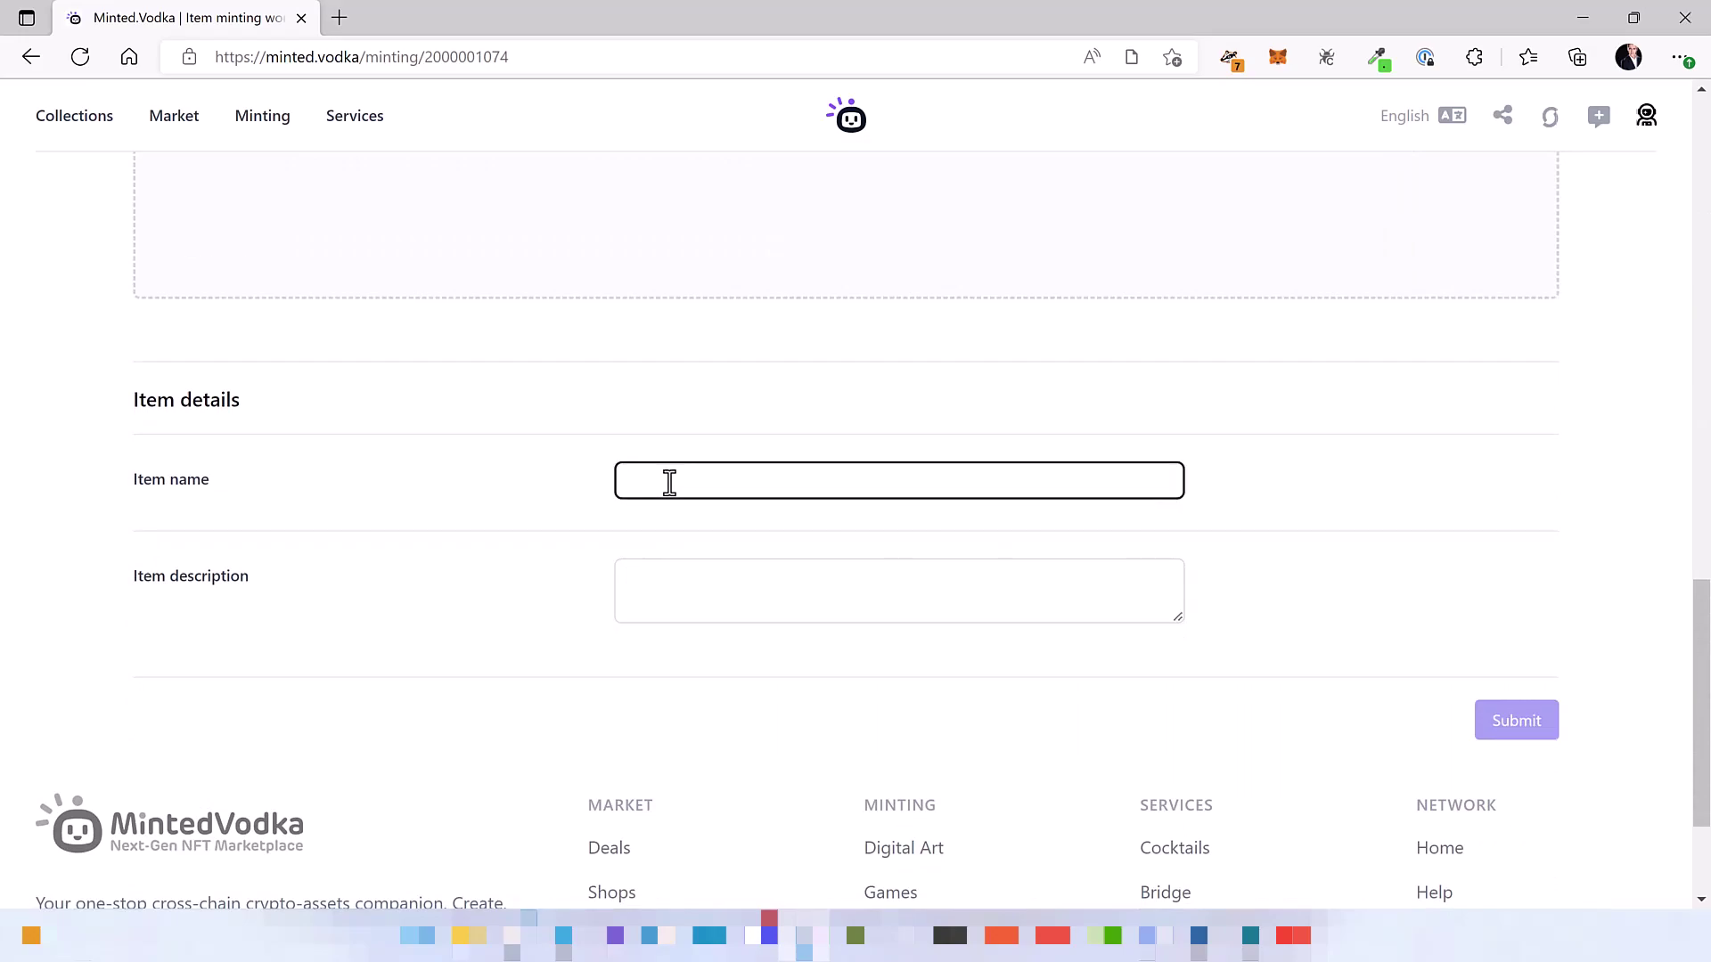
type("Shipwr")
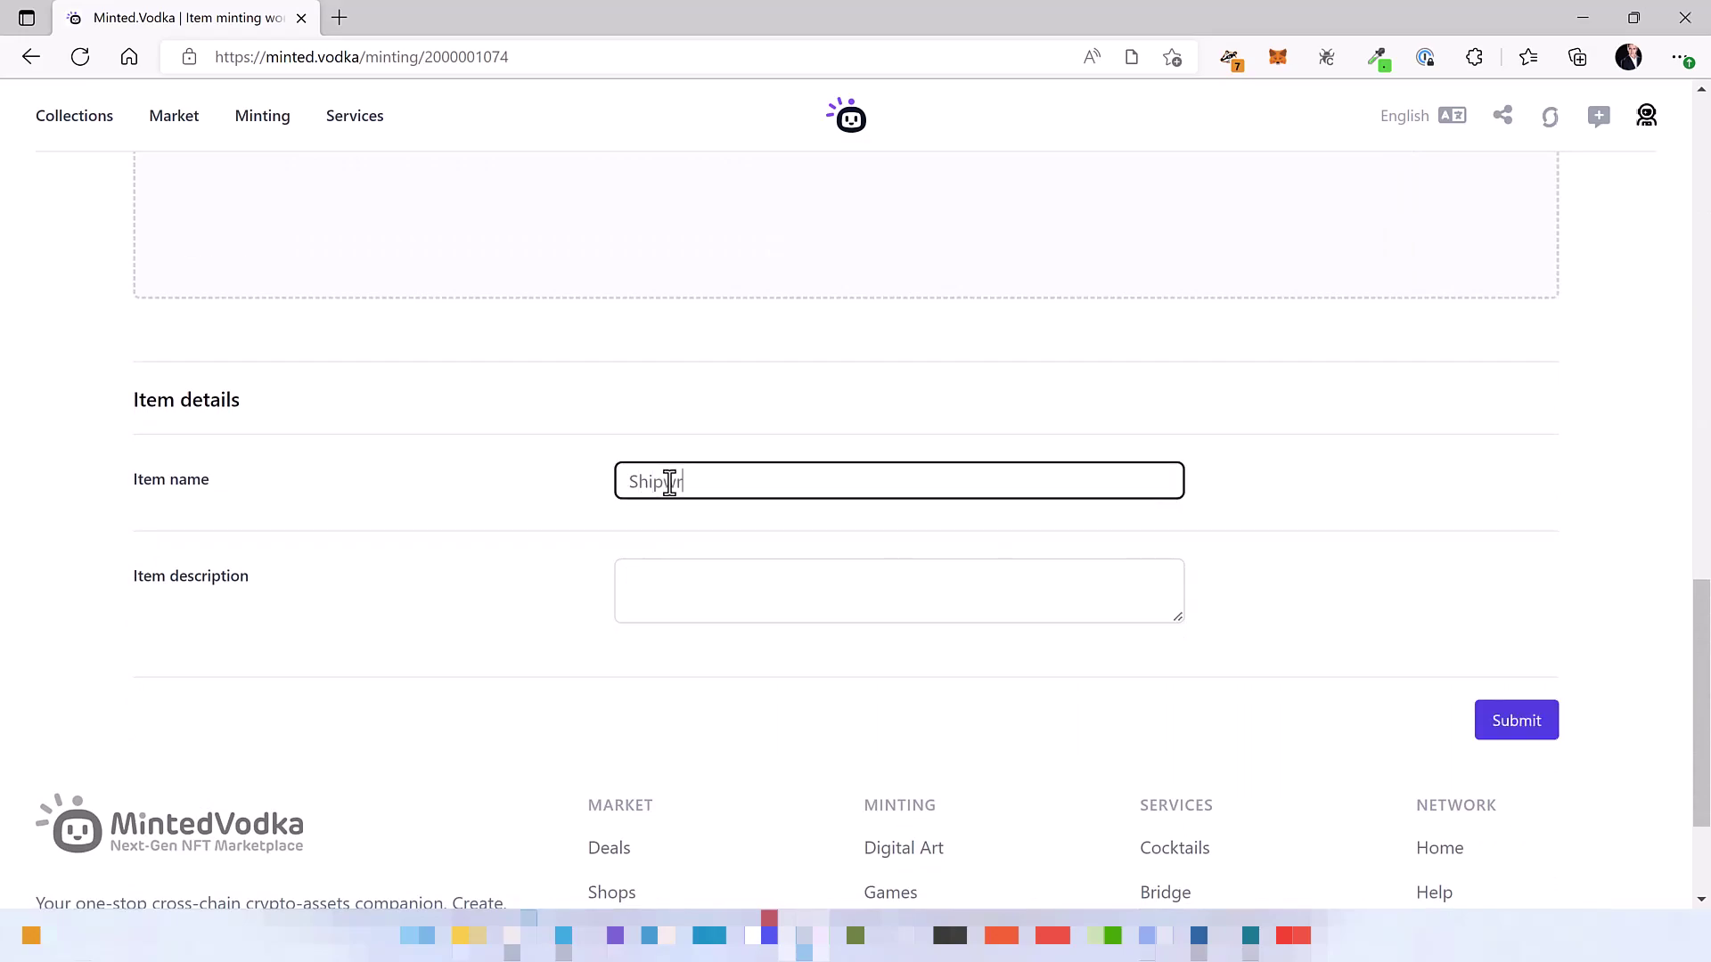
type("eck | S02E01")
left_click(806, 581)
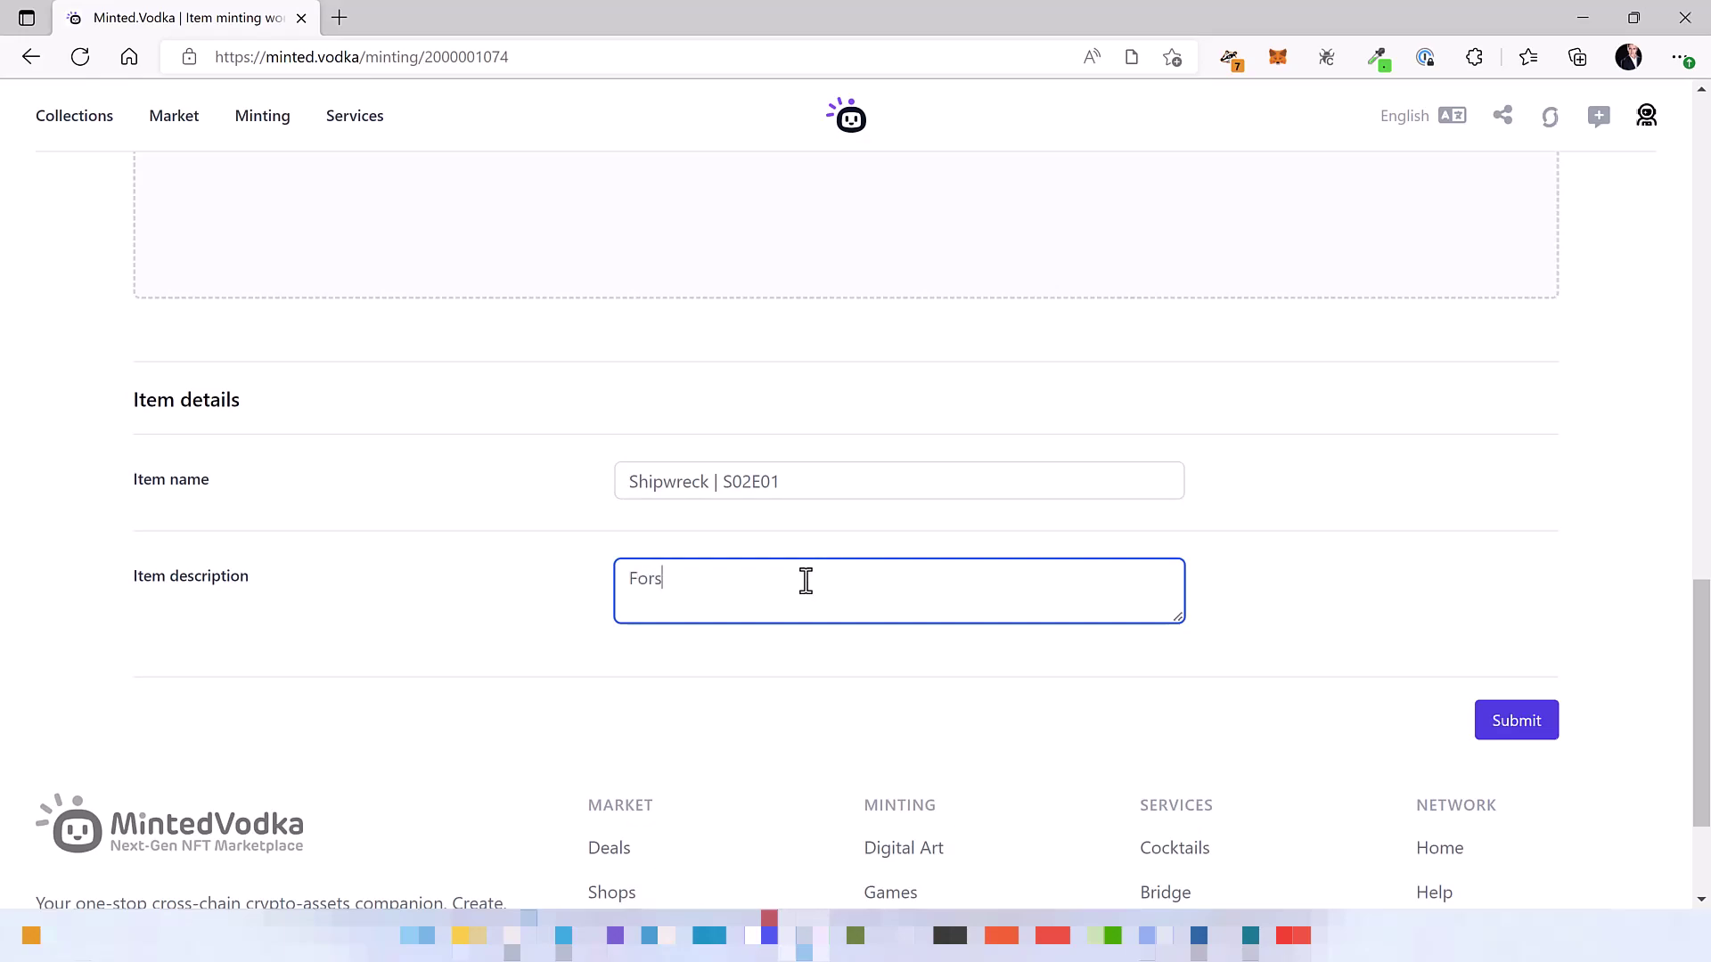
type("Forsaken Waters")
Step: Publish Shipwreck | S02E01 to IPFS, mint 2 units with MetaMask confirmation, then check wallet activity
left_click(1513, 728)
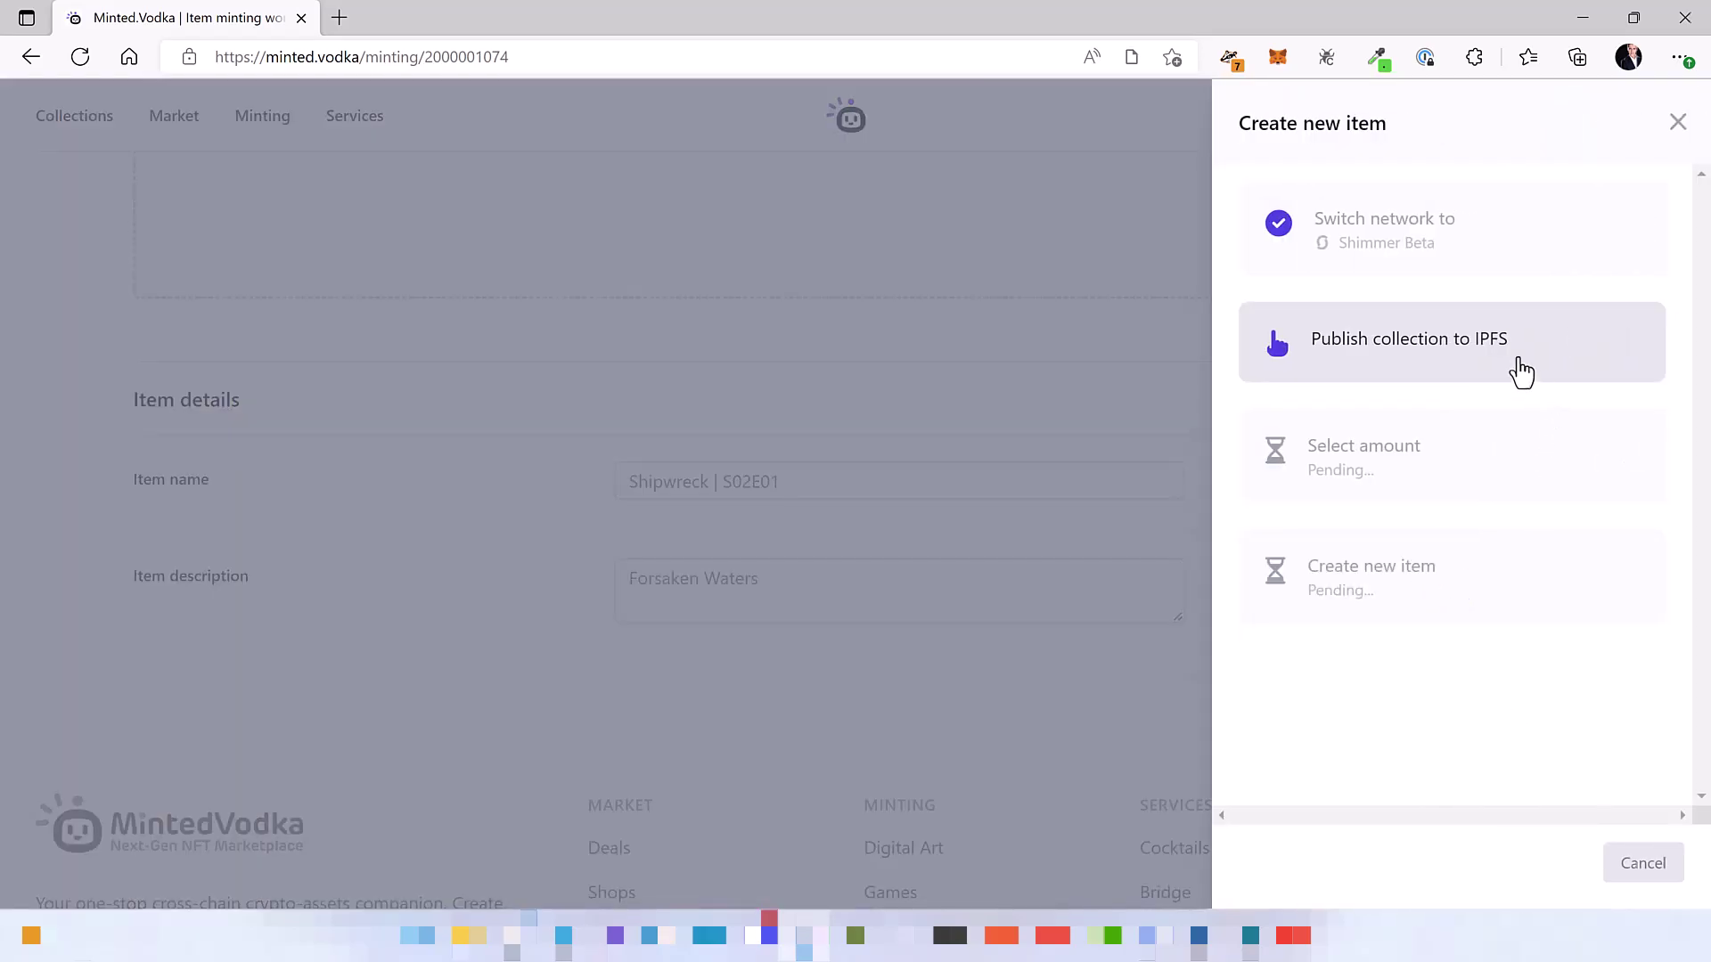
left_click(1521, 372)
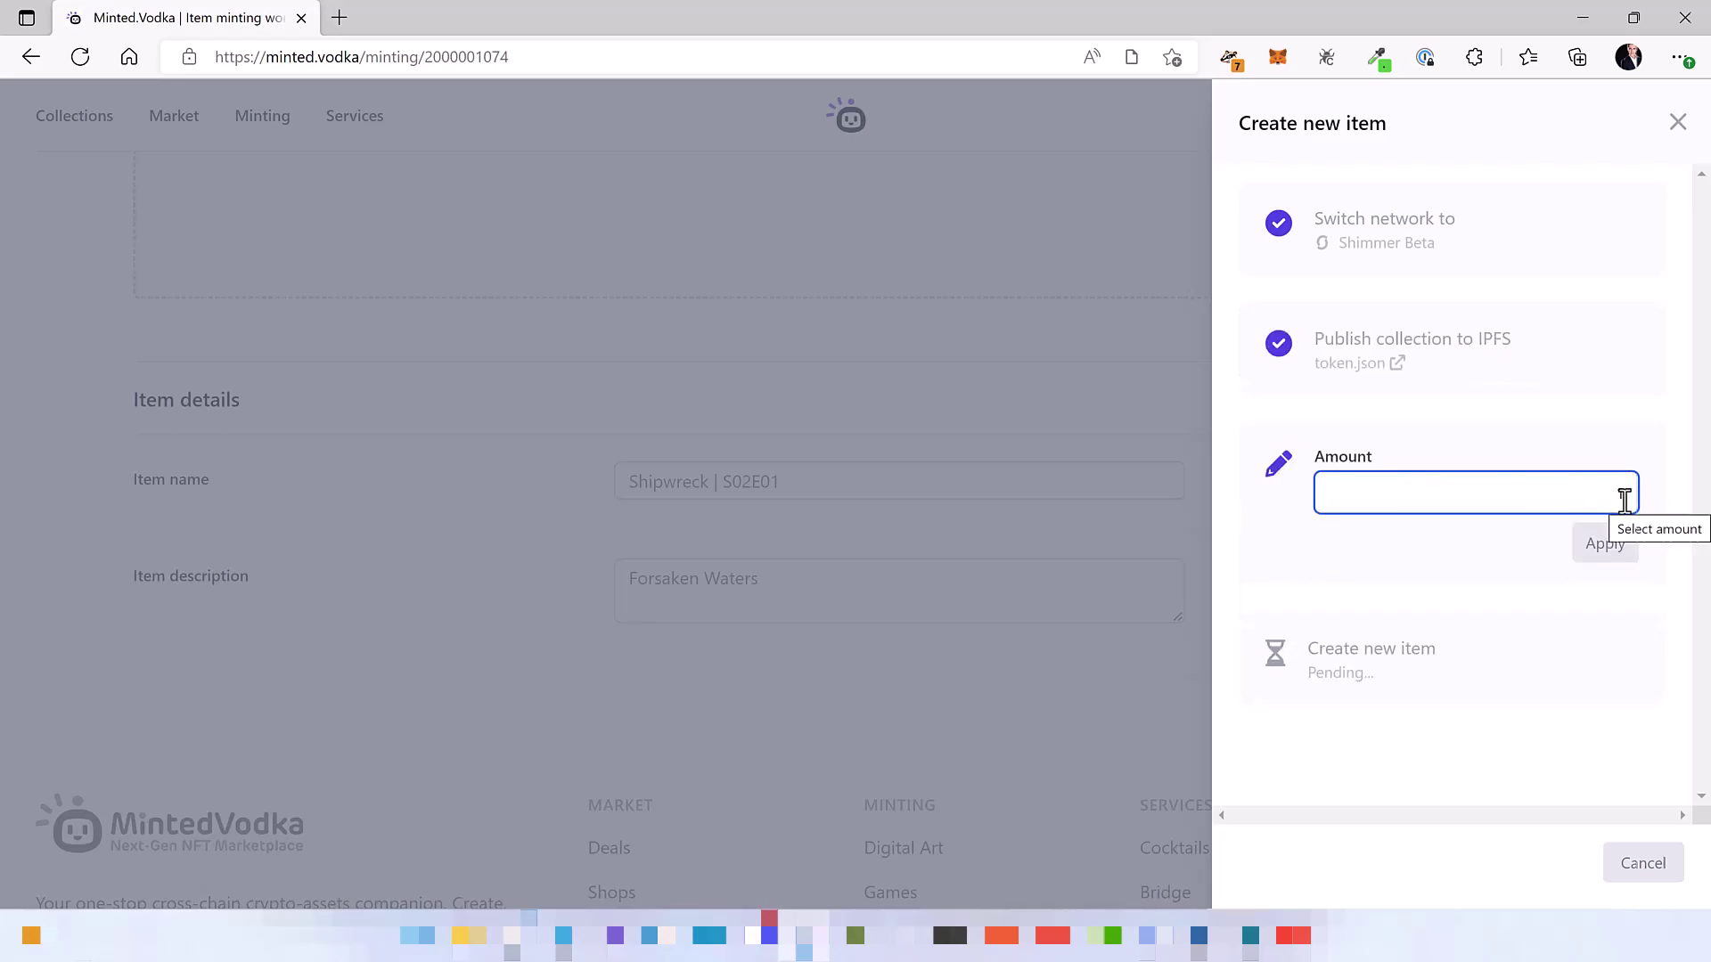
type("1")
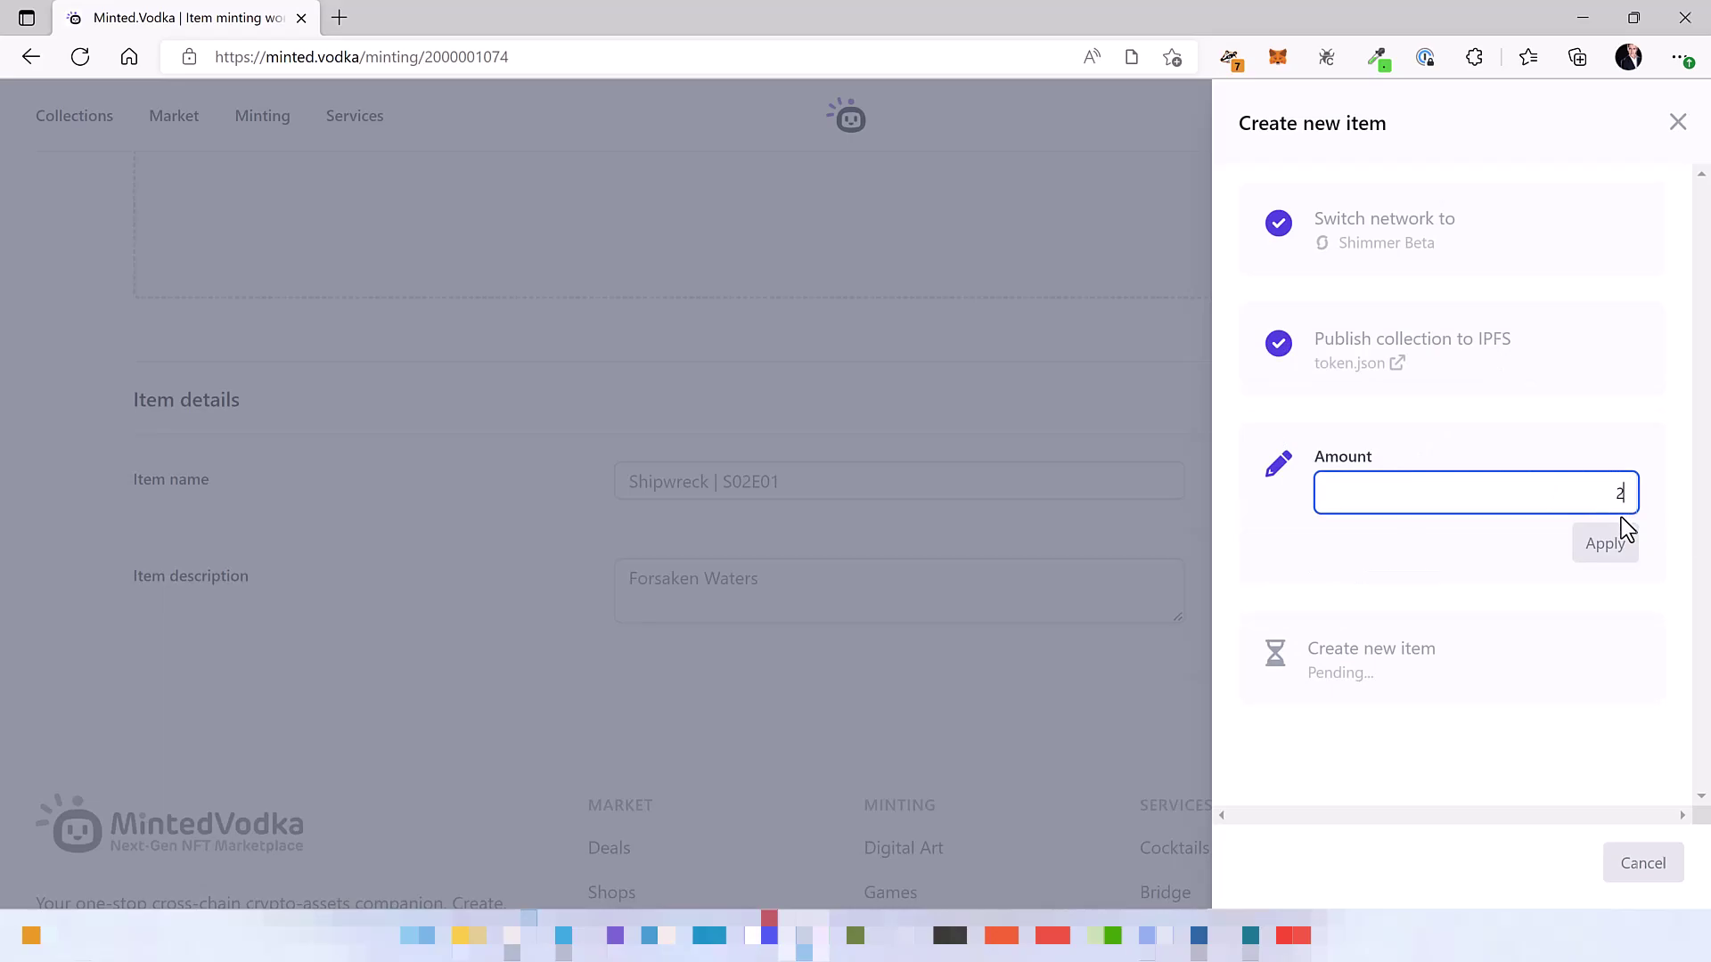
left_click(1606, 545)
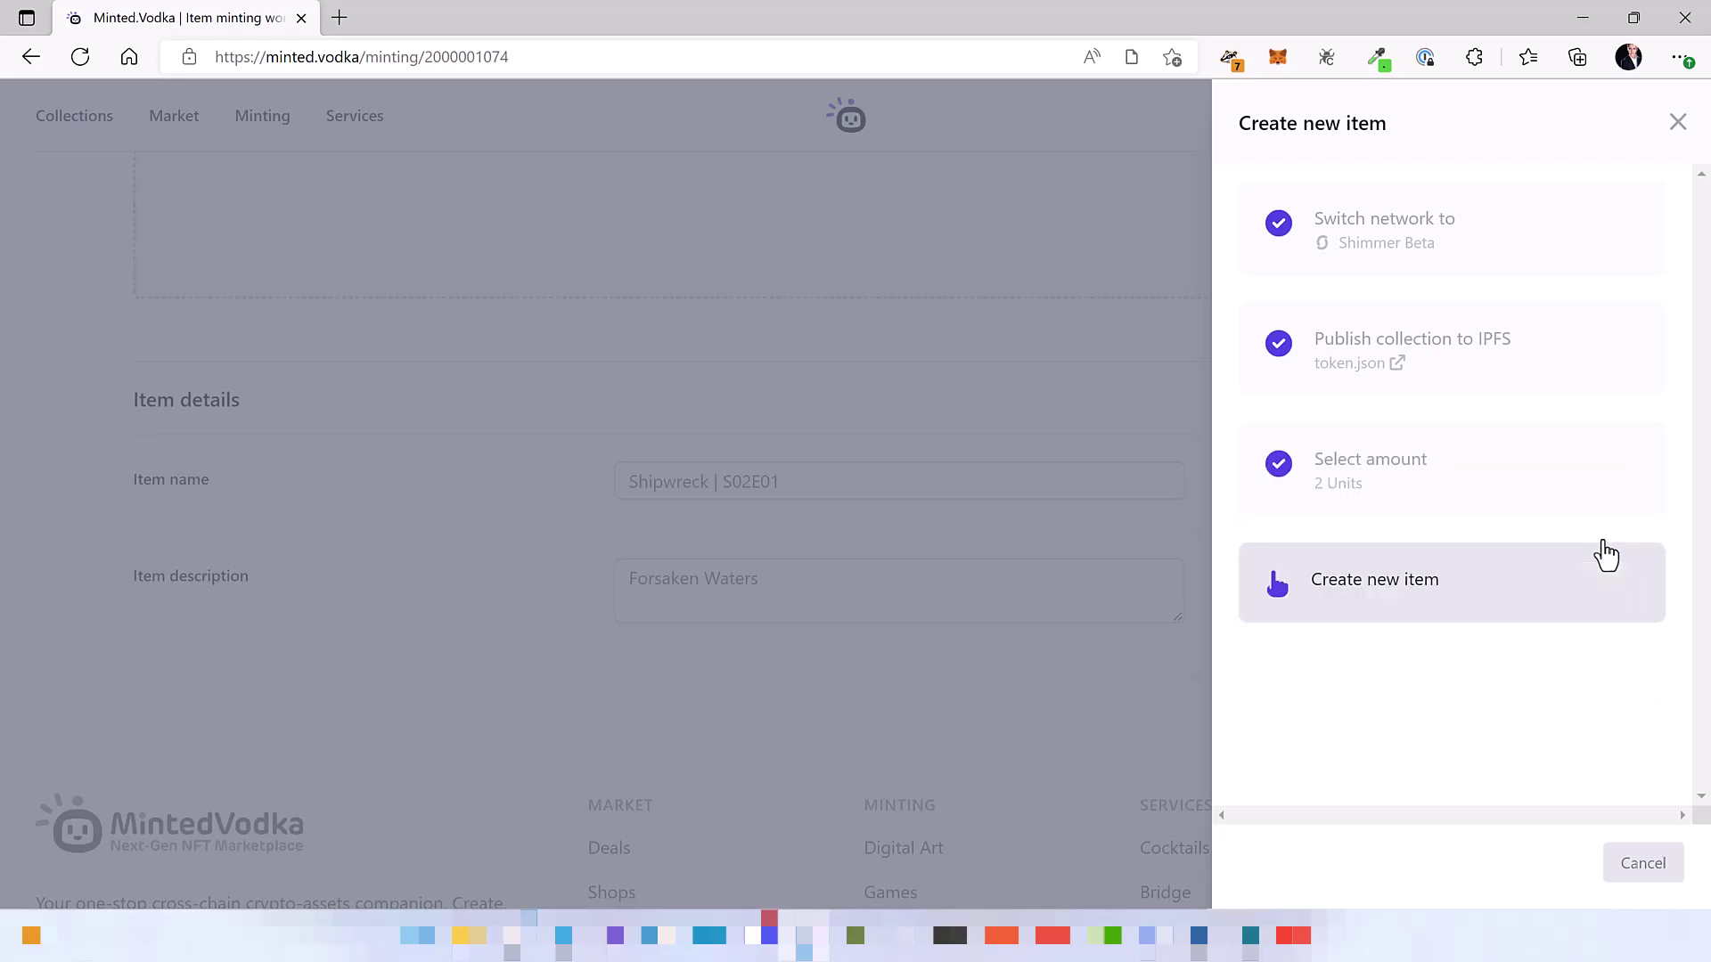
left_click(1494, 582)
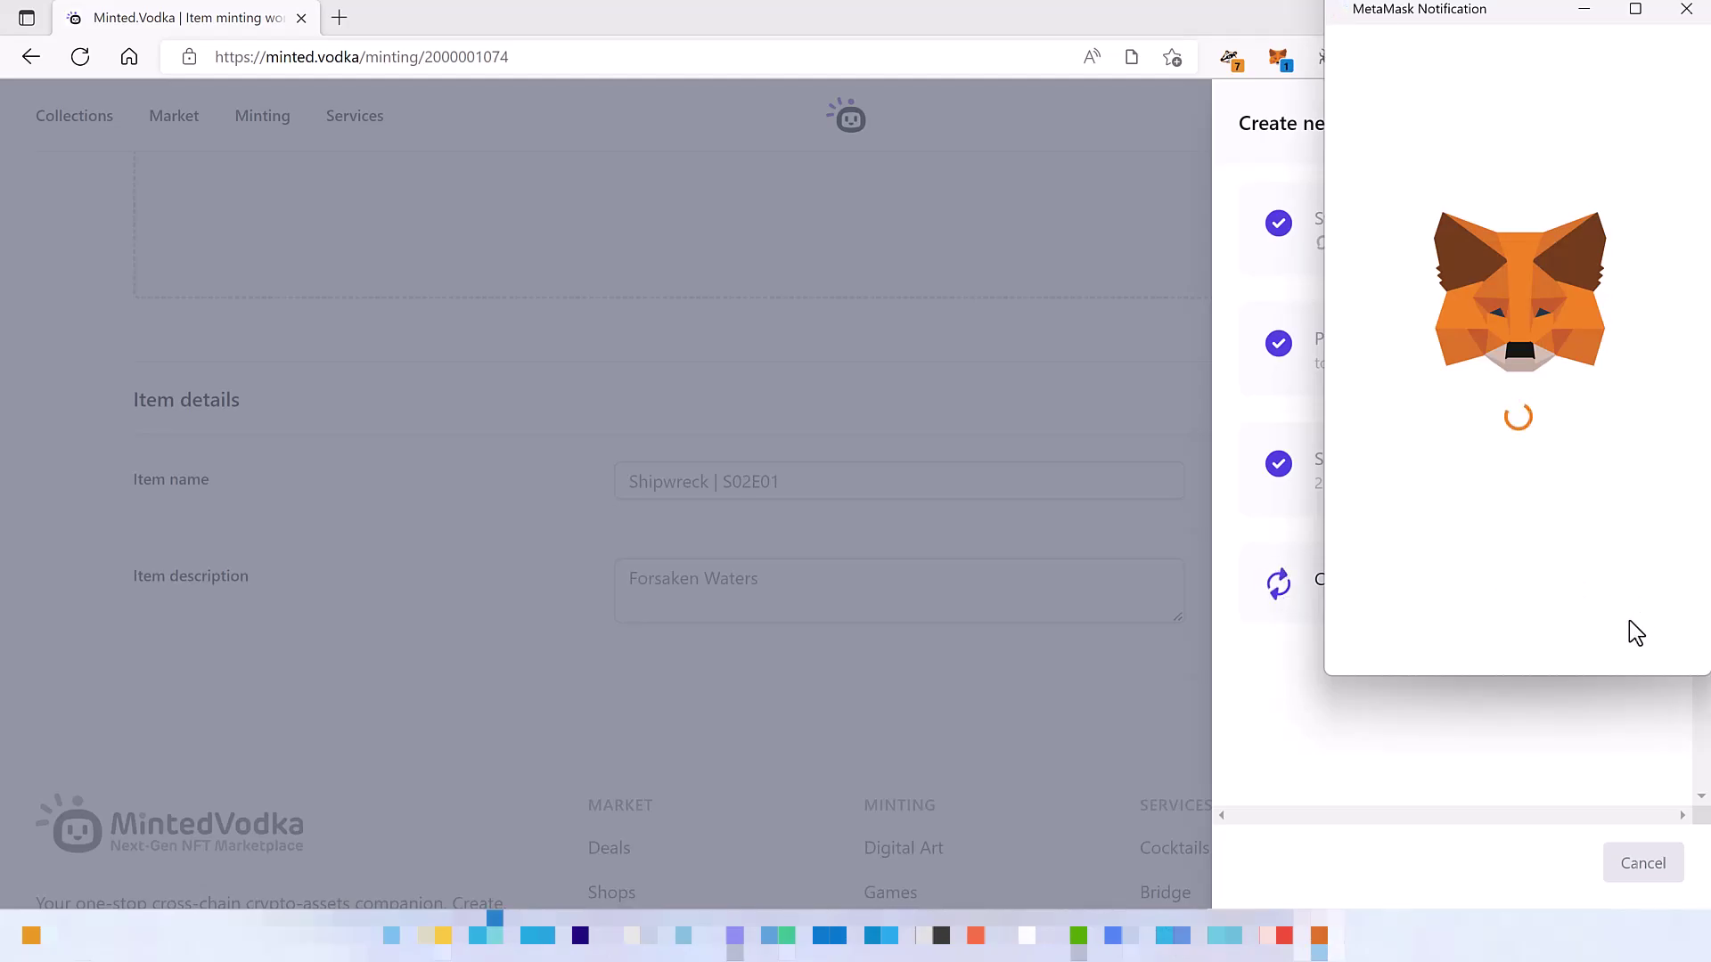
scroll(1627, 575, "down", 1)
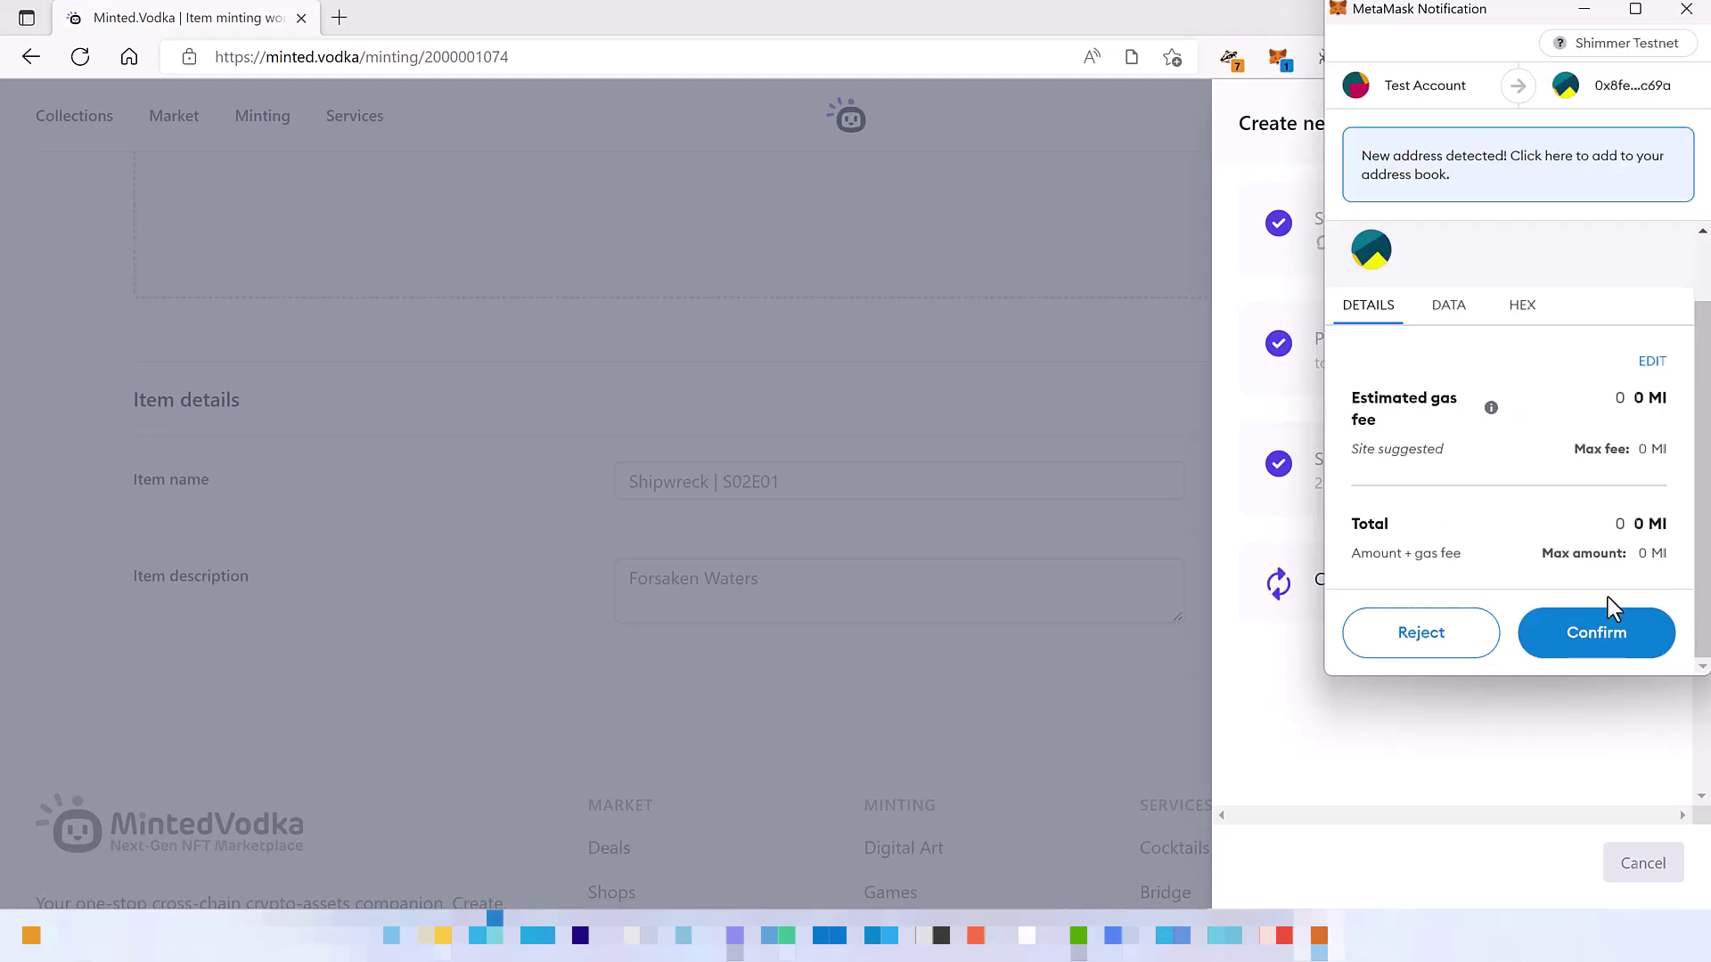
left_click(1590, 637)
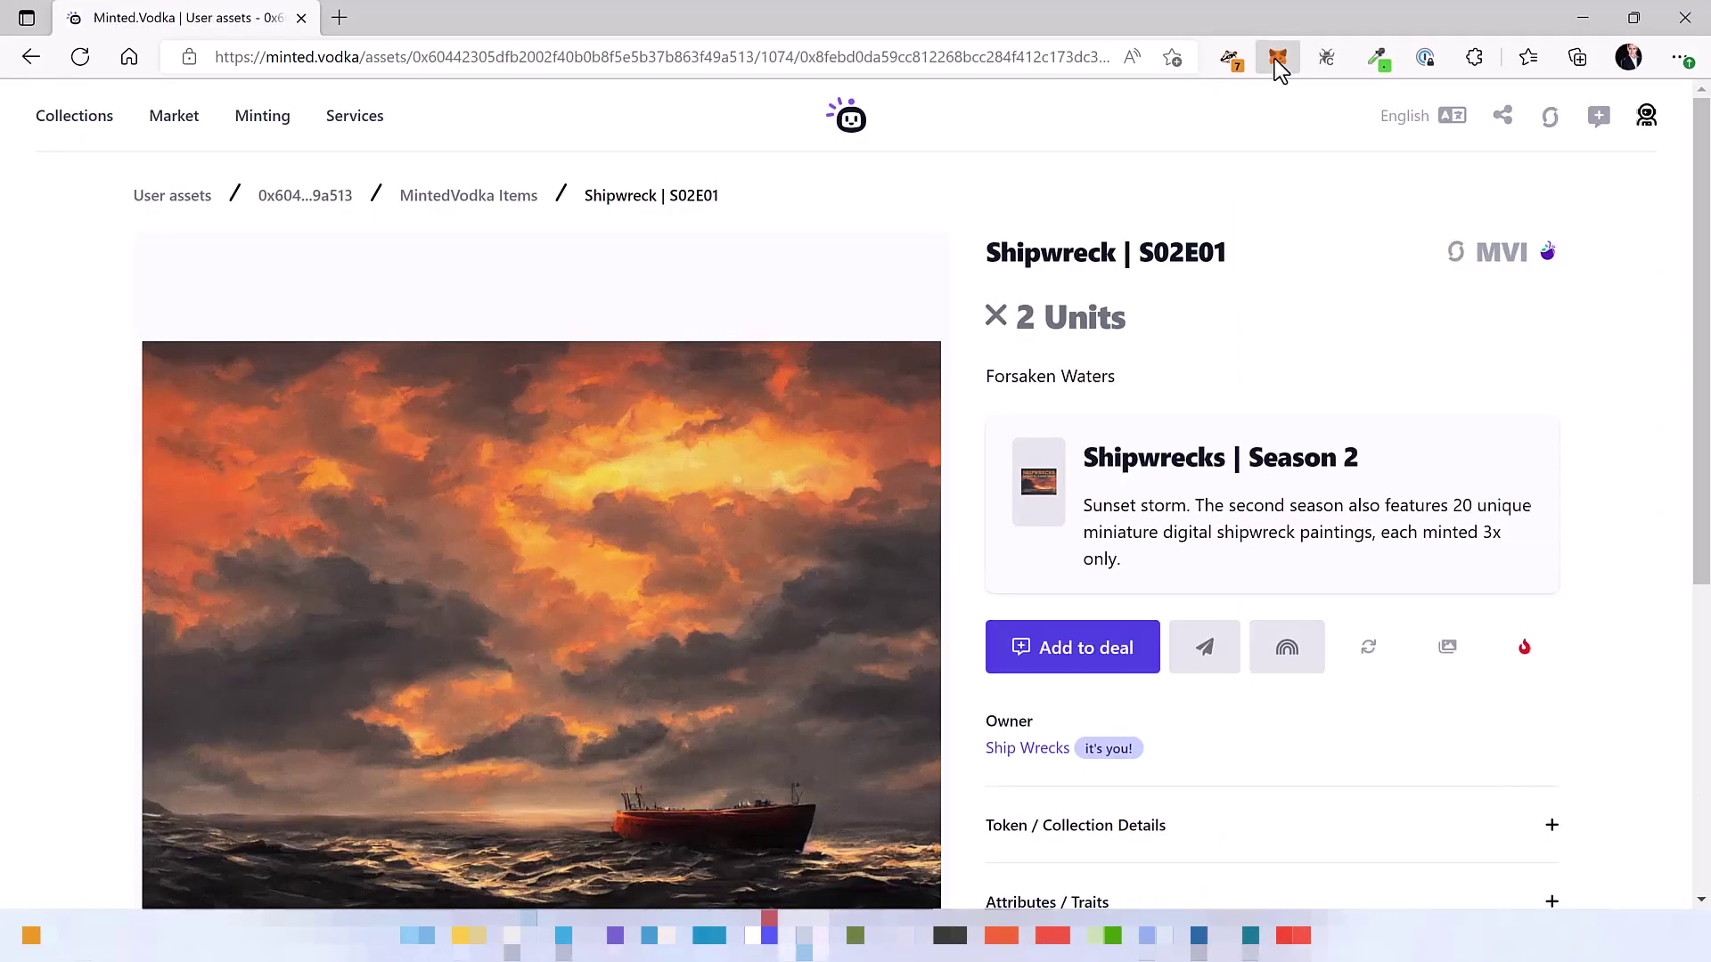
left_click(1277, 59)
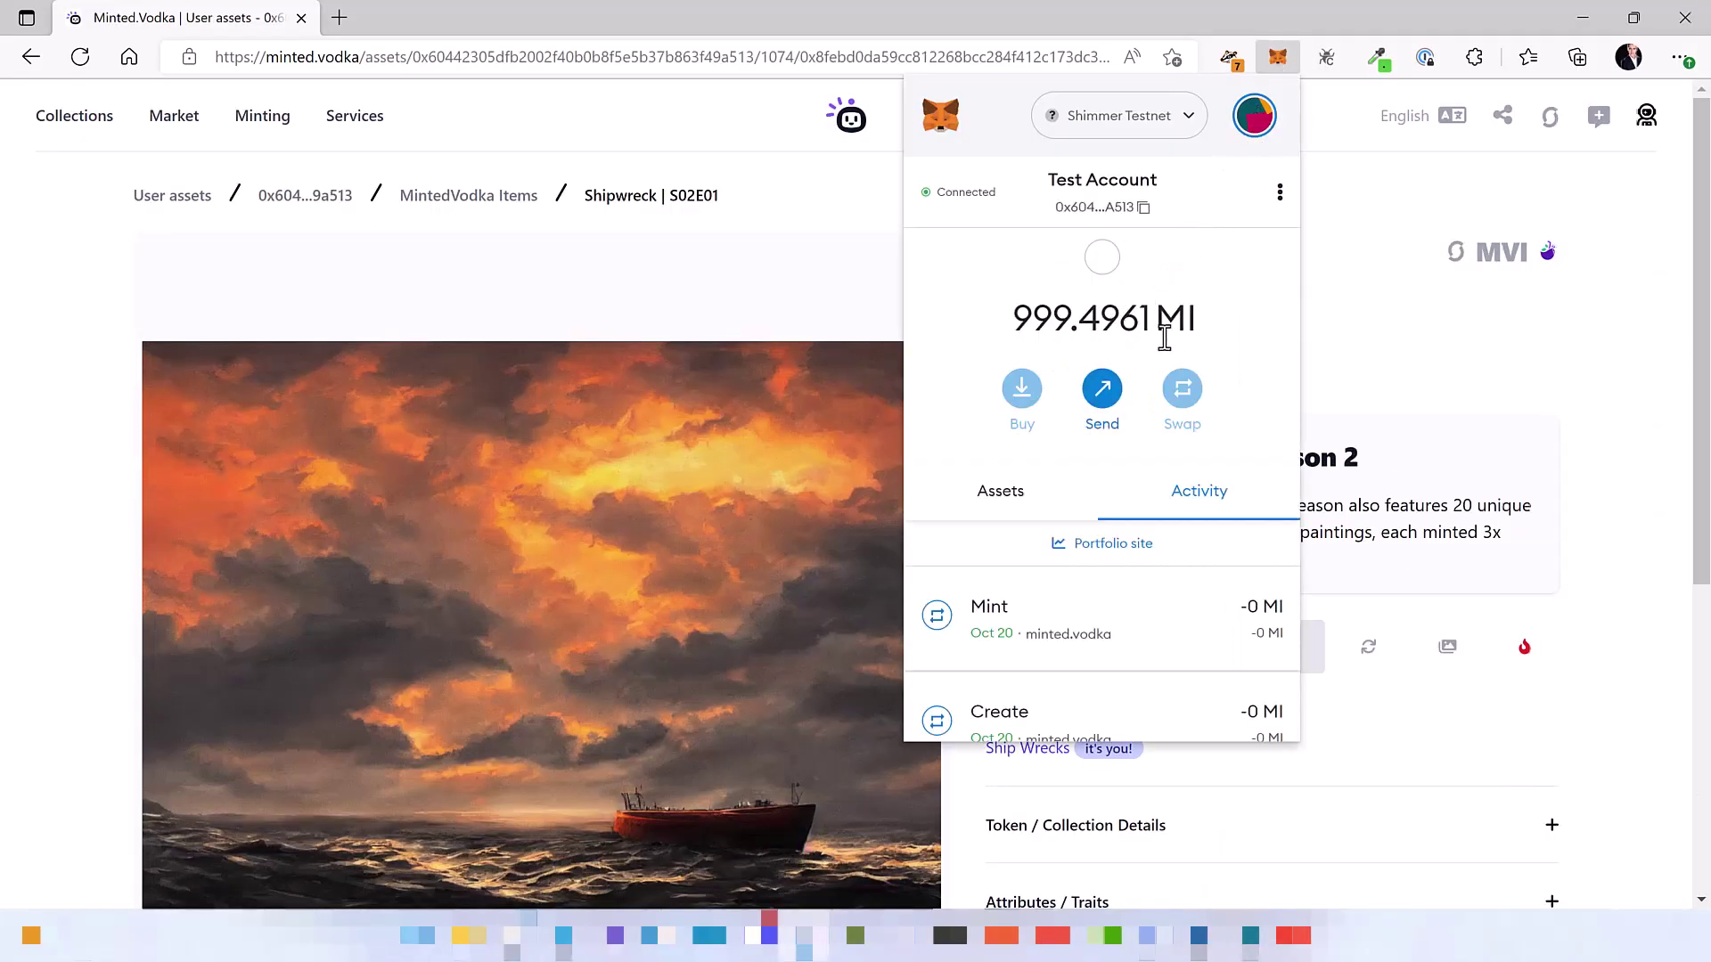
Step: Close the wallet overview and show the item's 2 owned units
left_click(1399, 326)
scroll(1212, 384, "down", 1)
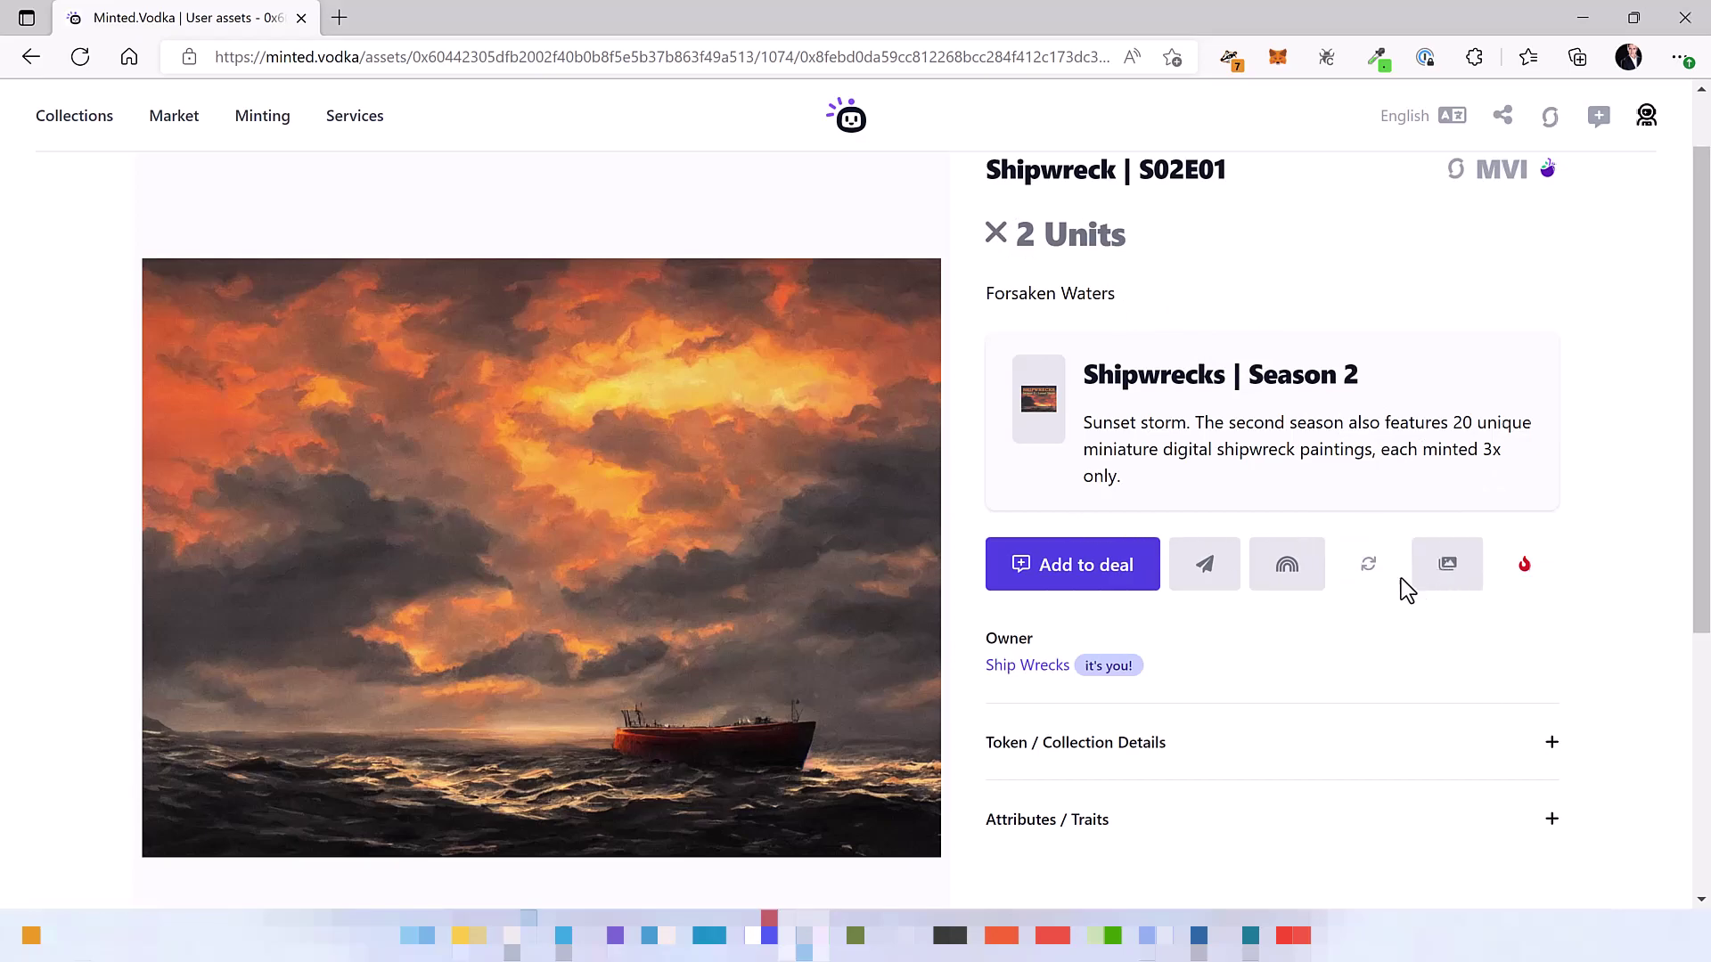
Step: Mint 1 additional unit of Shipwreck | S02E01 to your own wallet address and sign it
left_click(1450, 570)
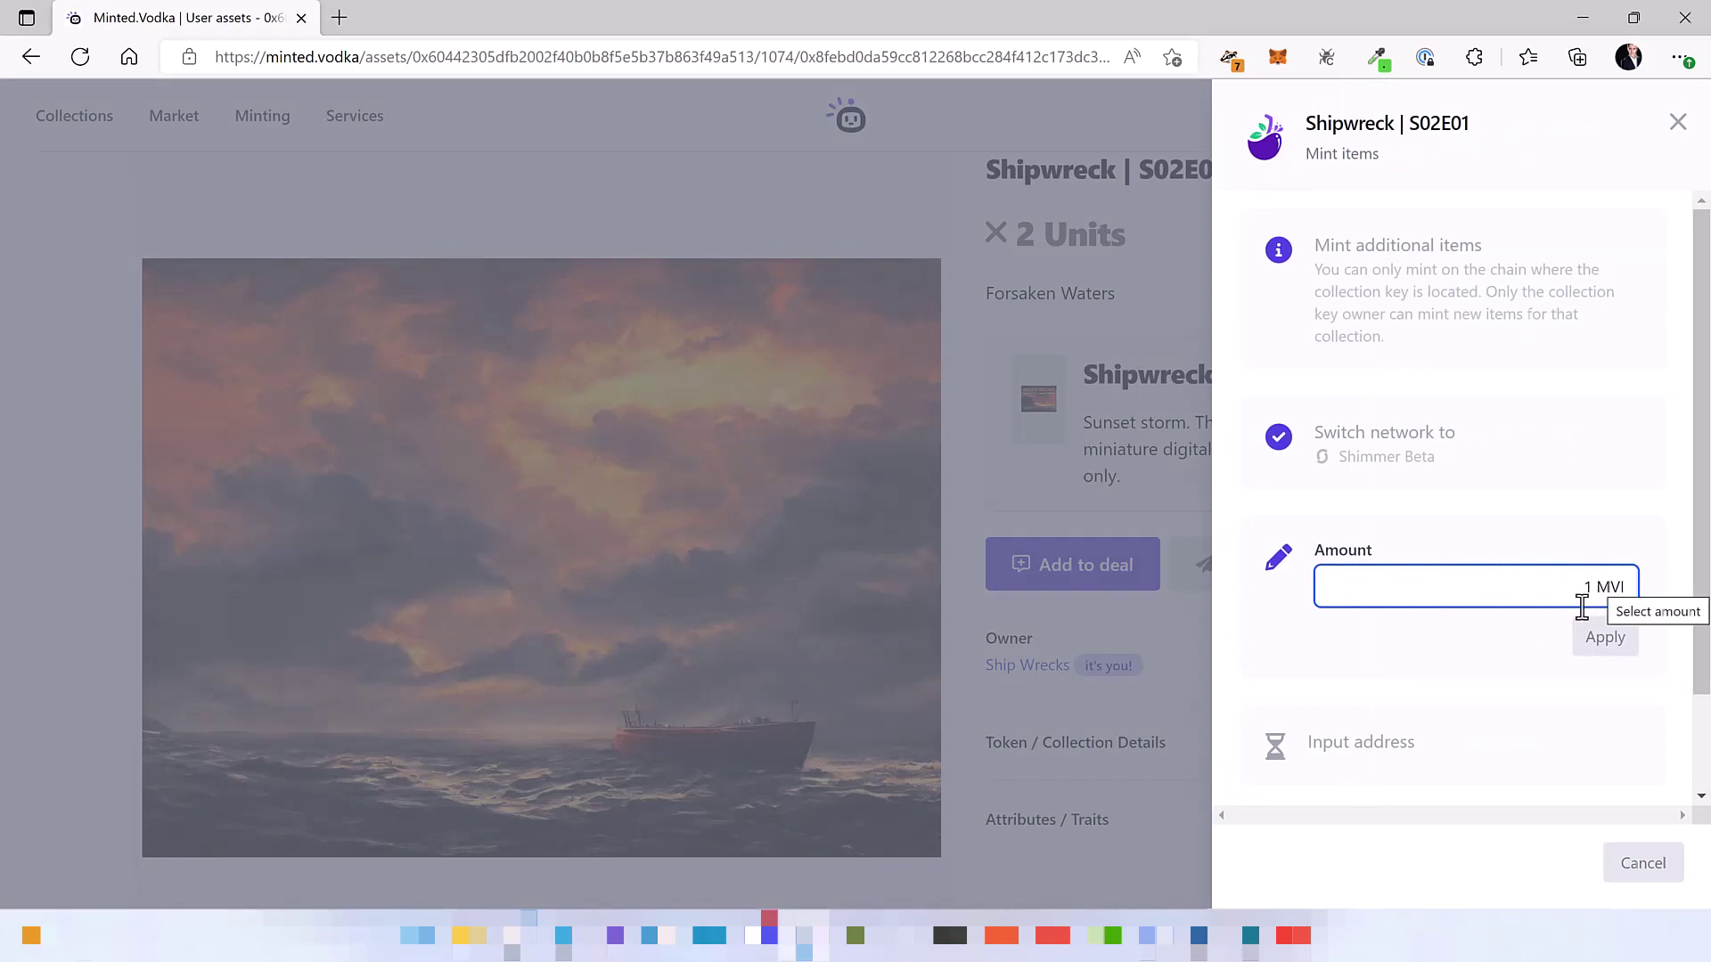
left_click(1598, 661)
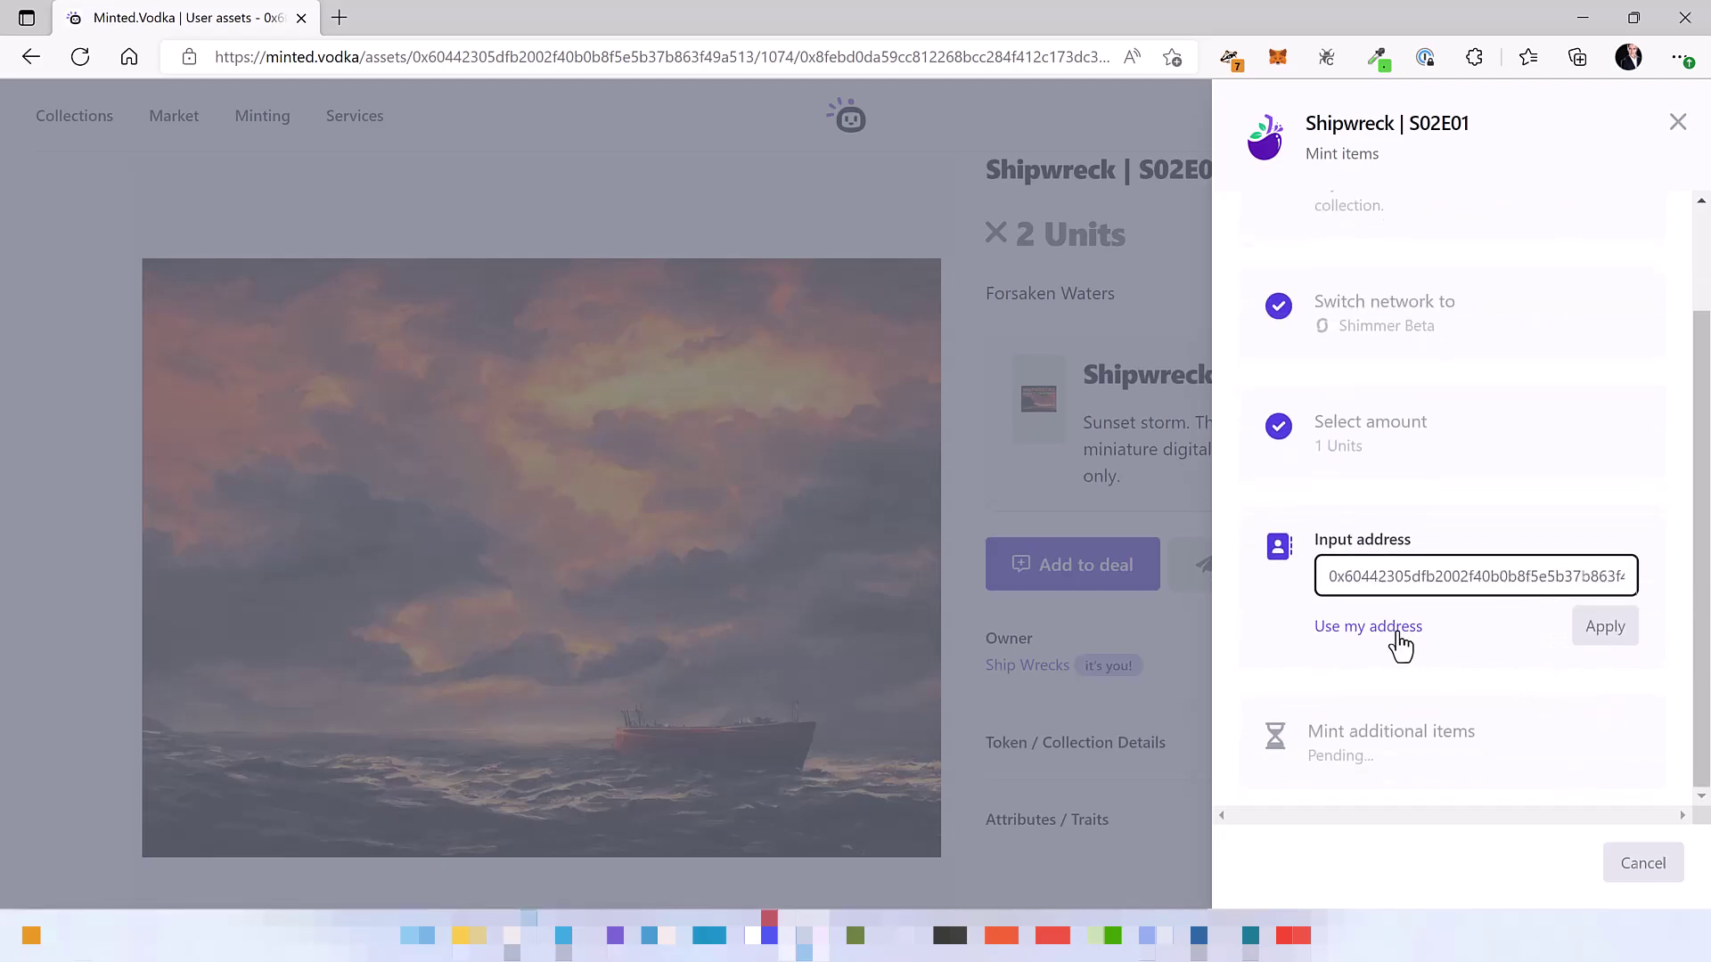
left_click(1398, 634)
left_click(1617, 638)
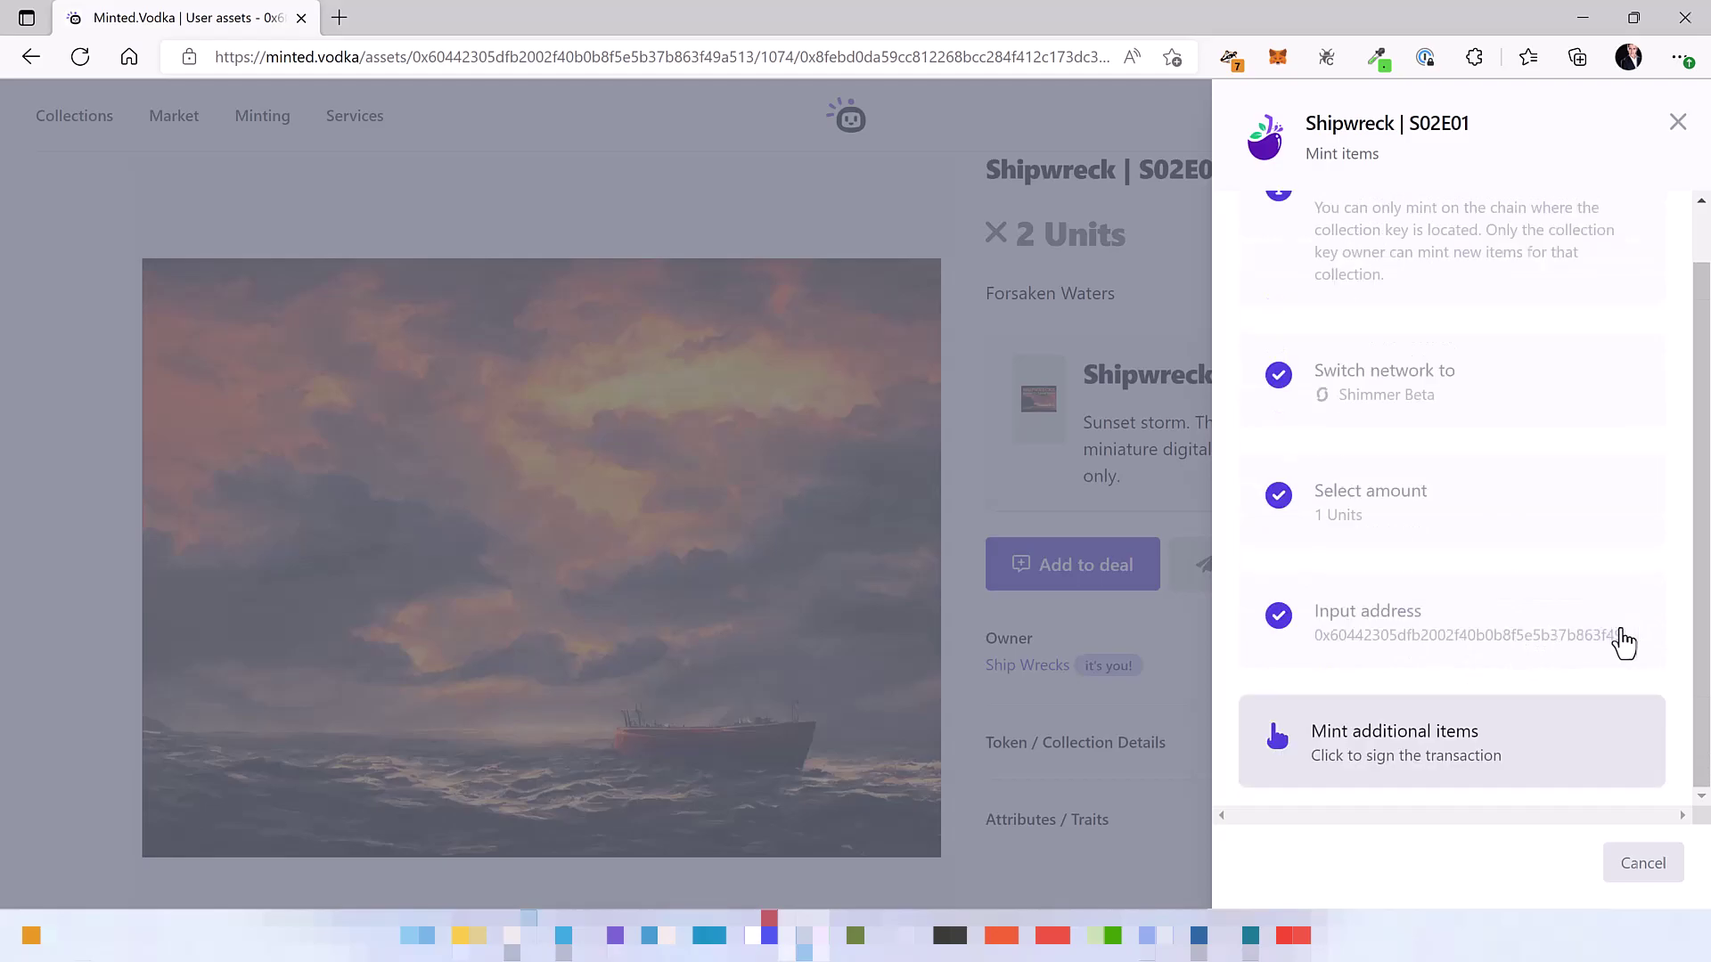
left_click(1406, 762)
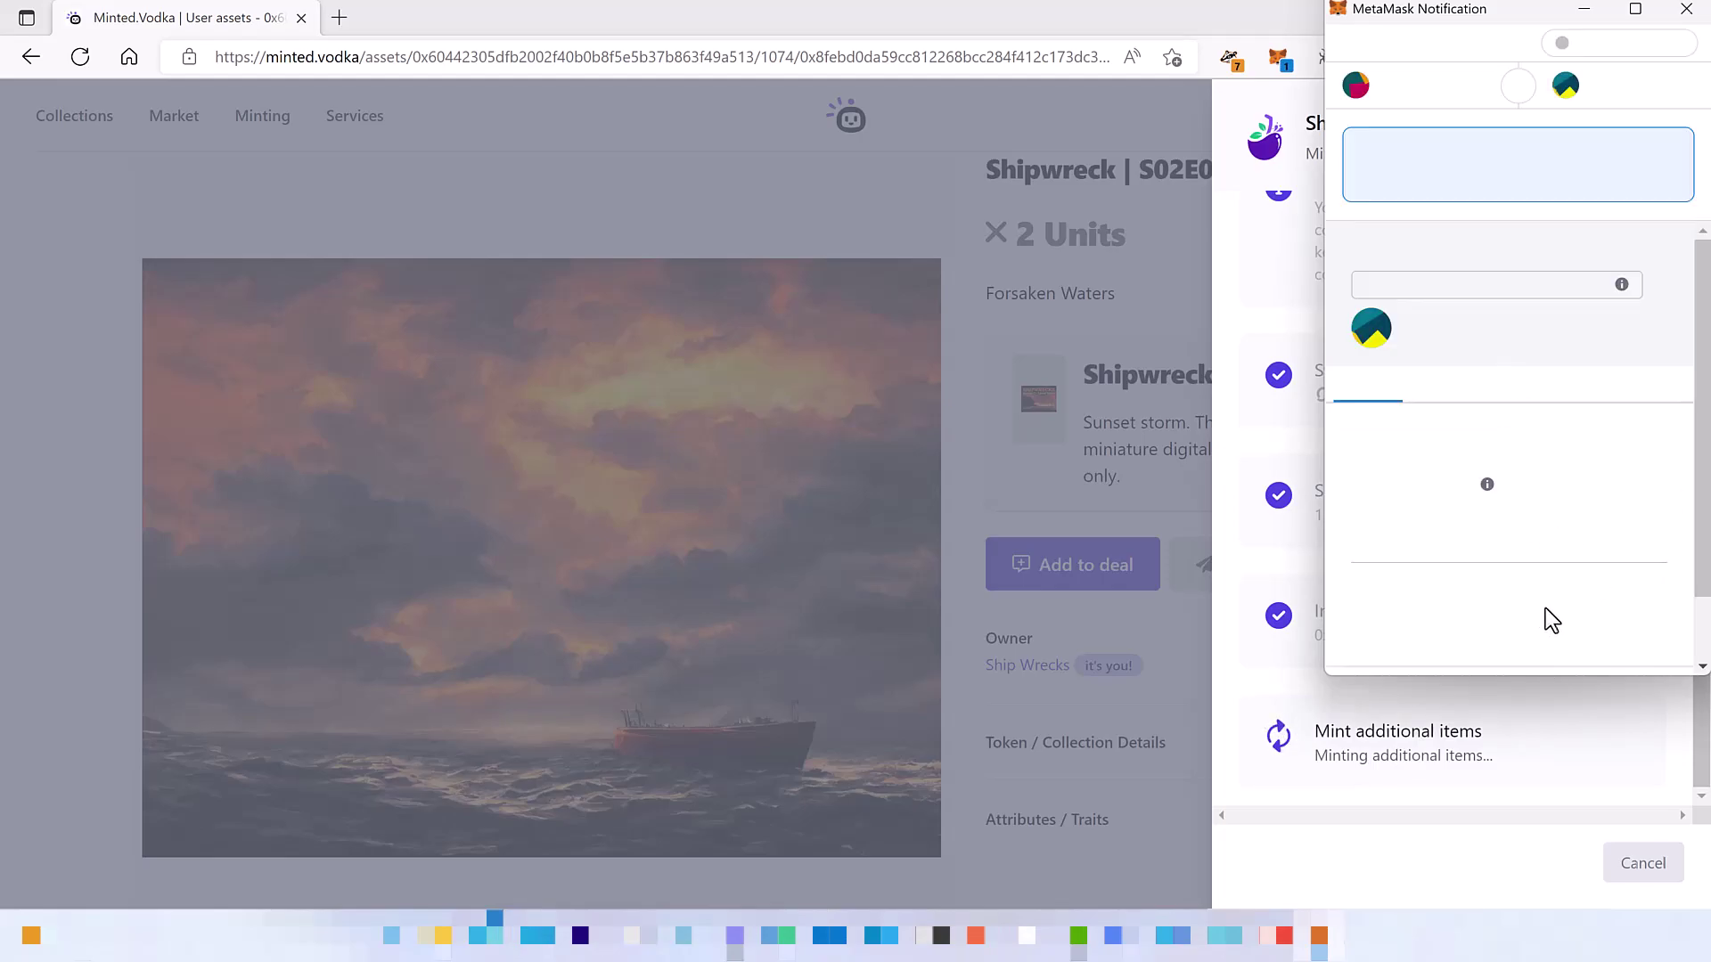
Step: Approve the pending mint, then sync asset details and balance to show 3 units
left_click(1631, 633)
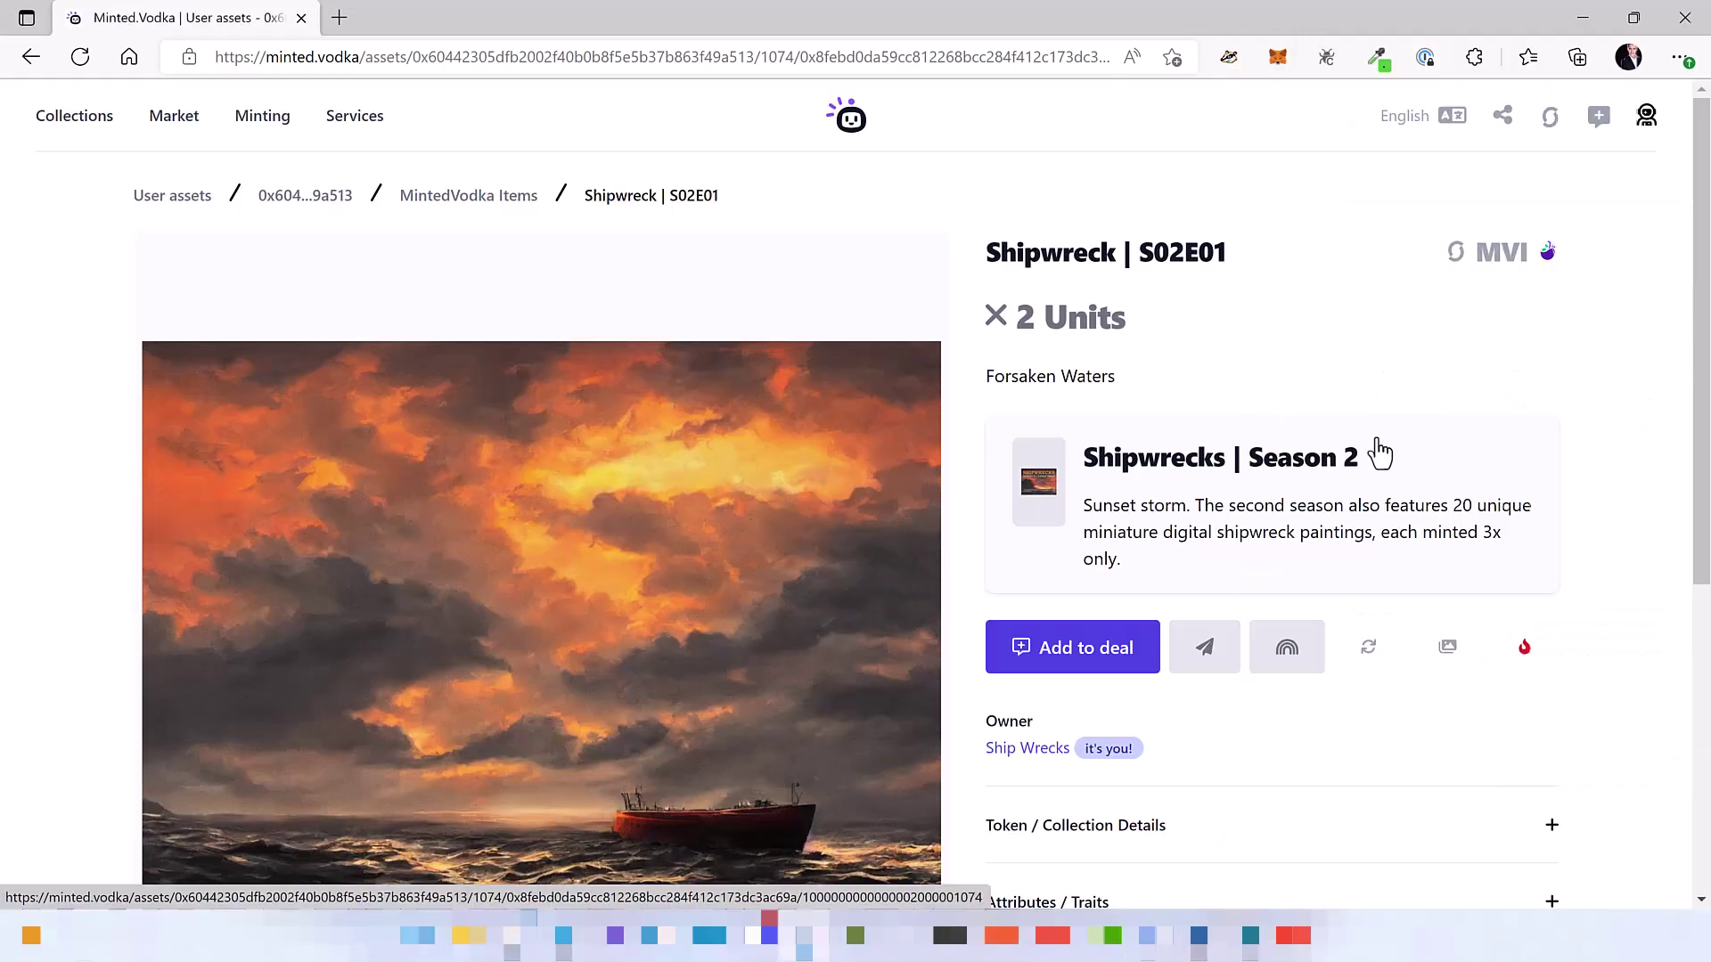
left_click(1372, 661)
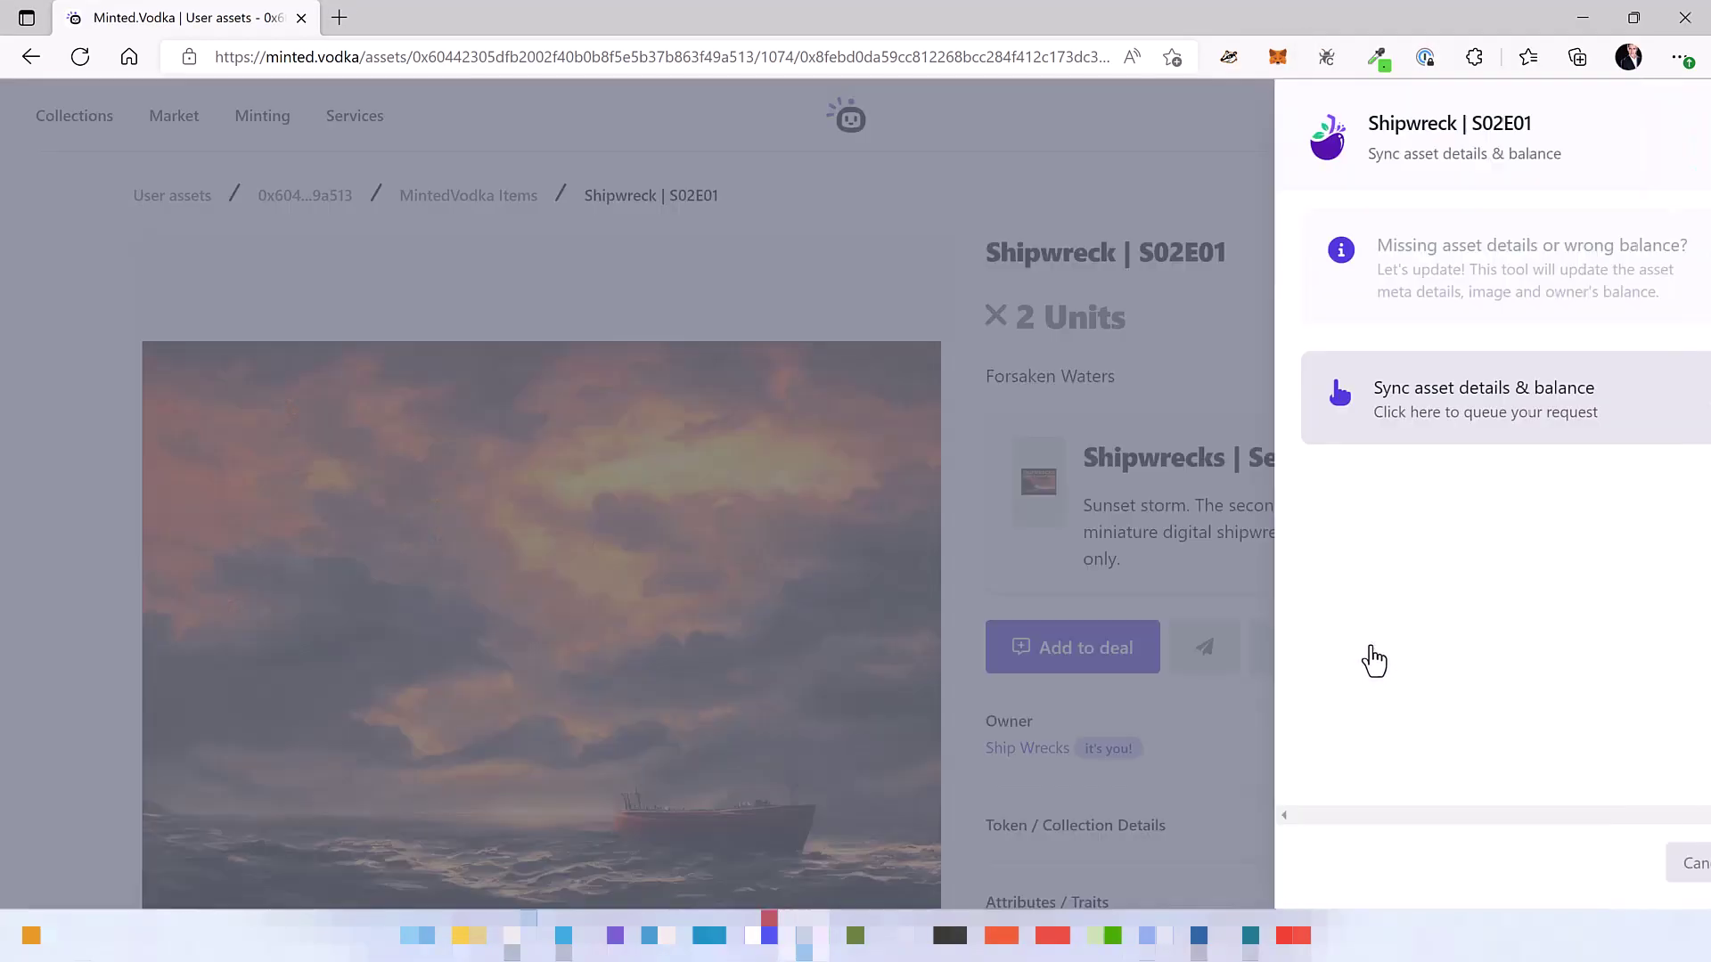
left_click(1390, 430)
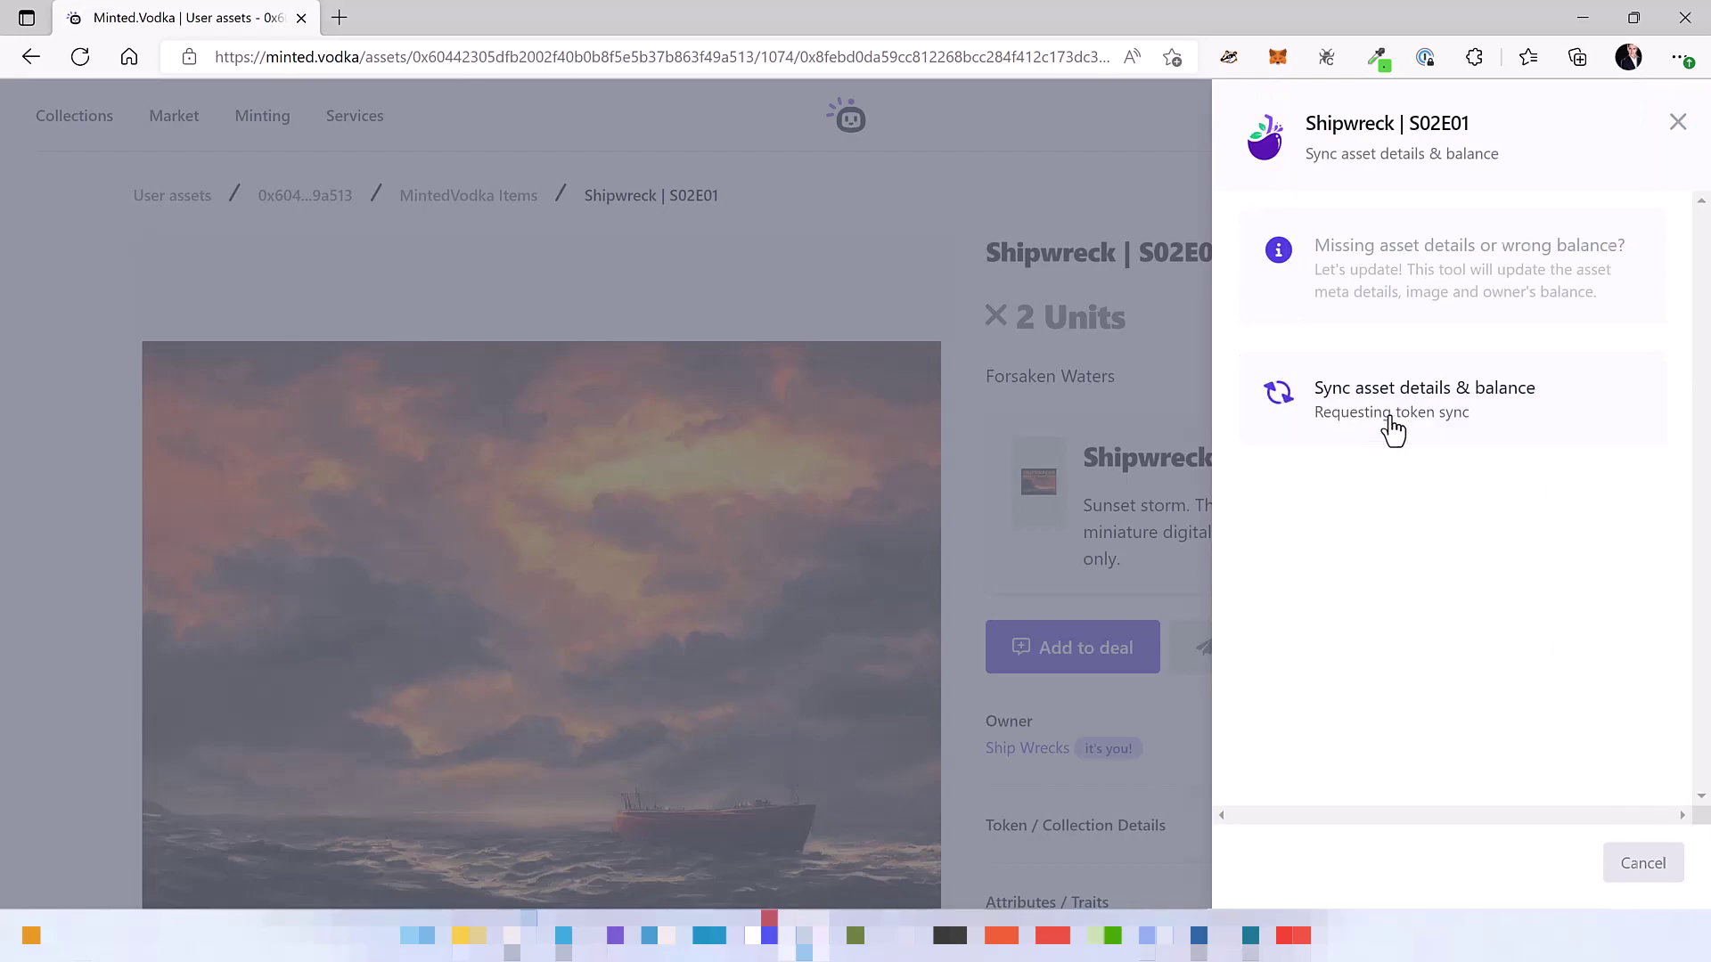
left_click(1644, 863)
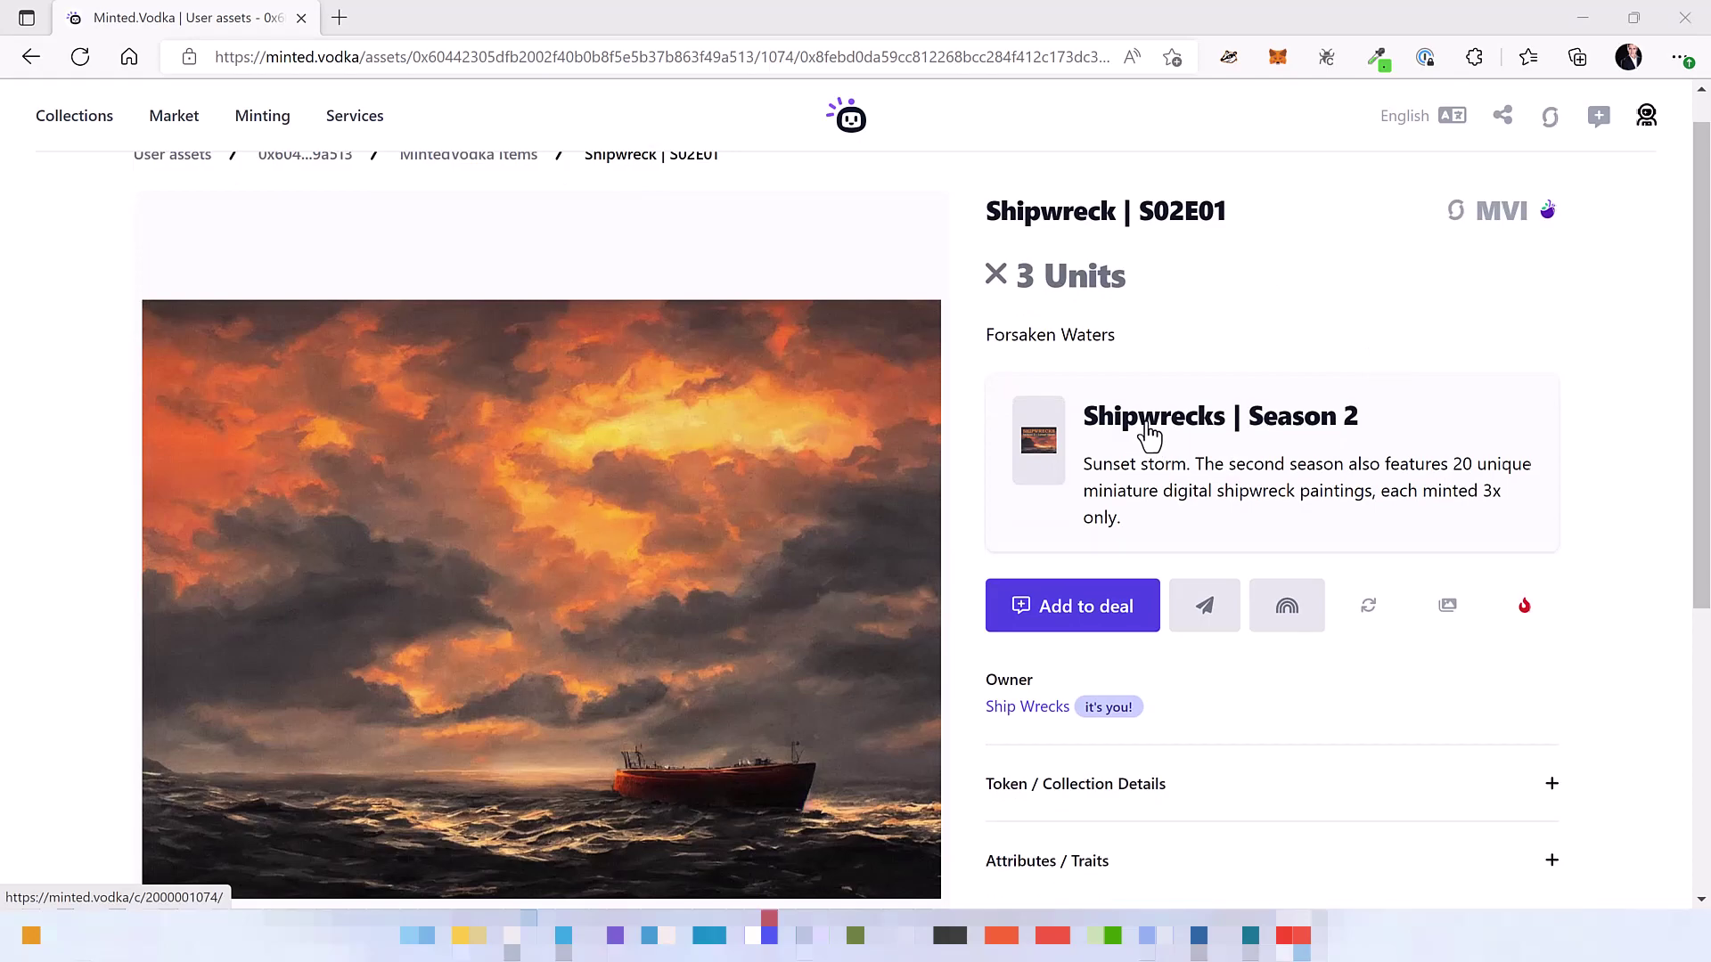
Step: Open the Shipwrecks | Season 2 collection and view the Mint new item workbench
left_click(1149, 426)
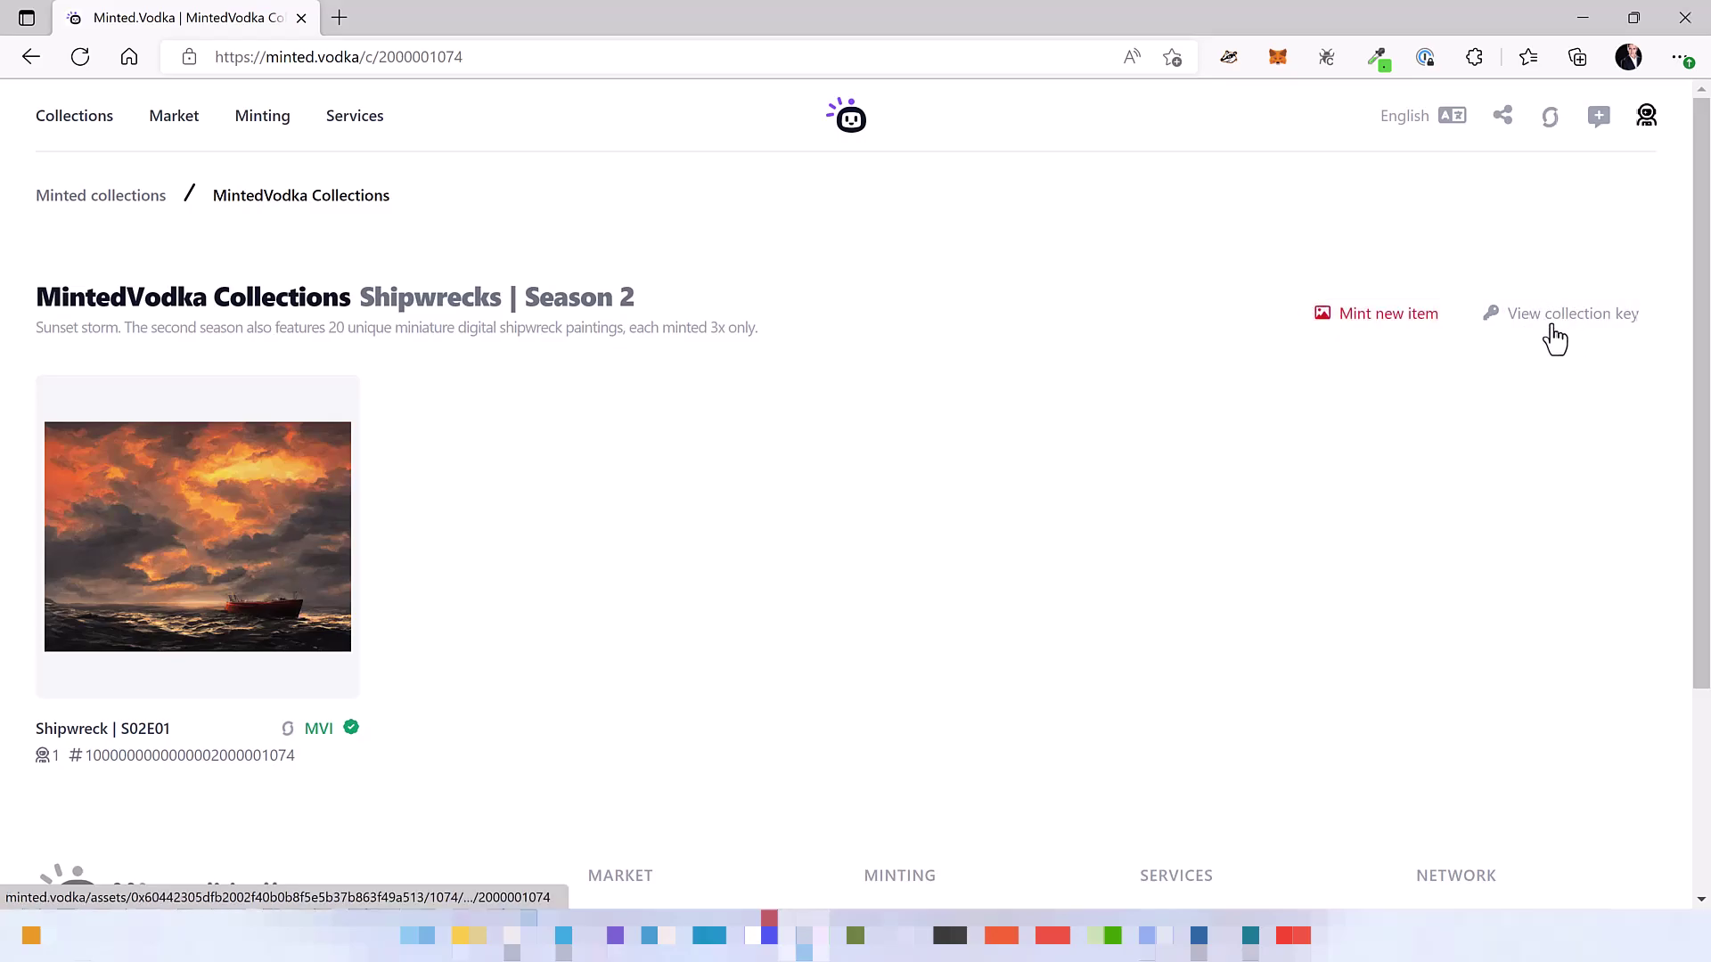
left_click(1353, 337)
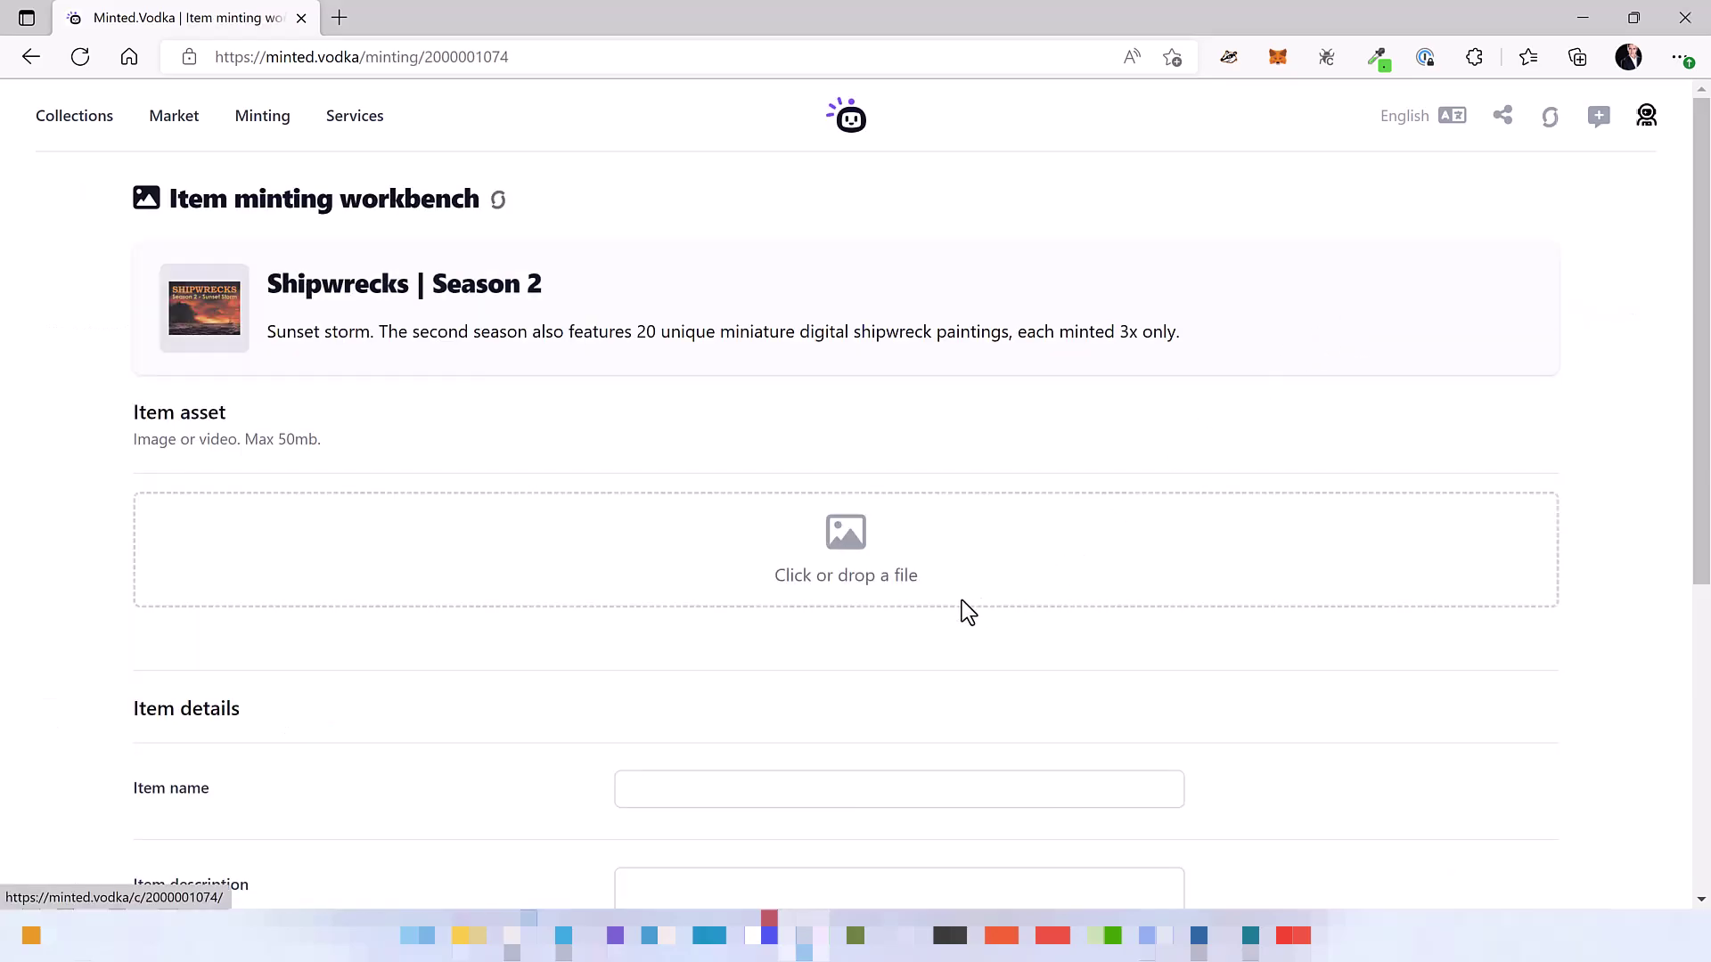
scroll(760, 484, "down", 3)
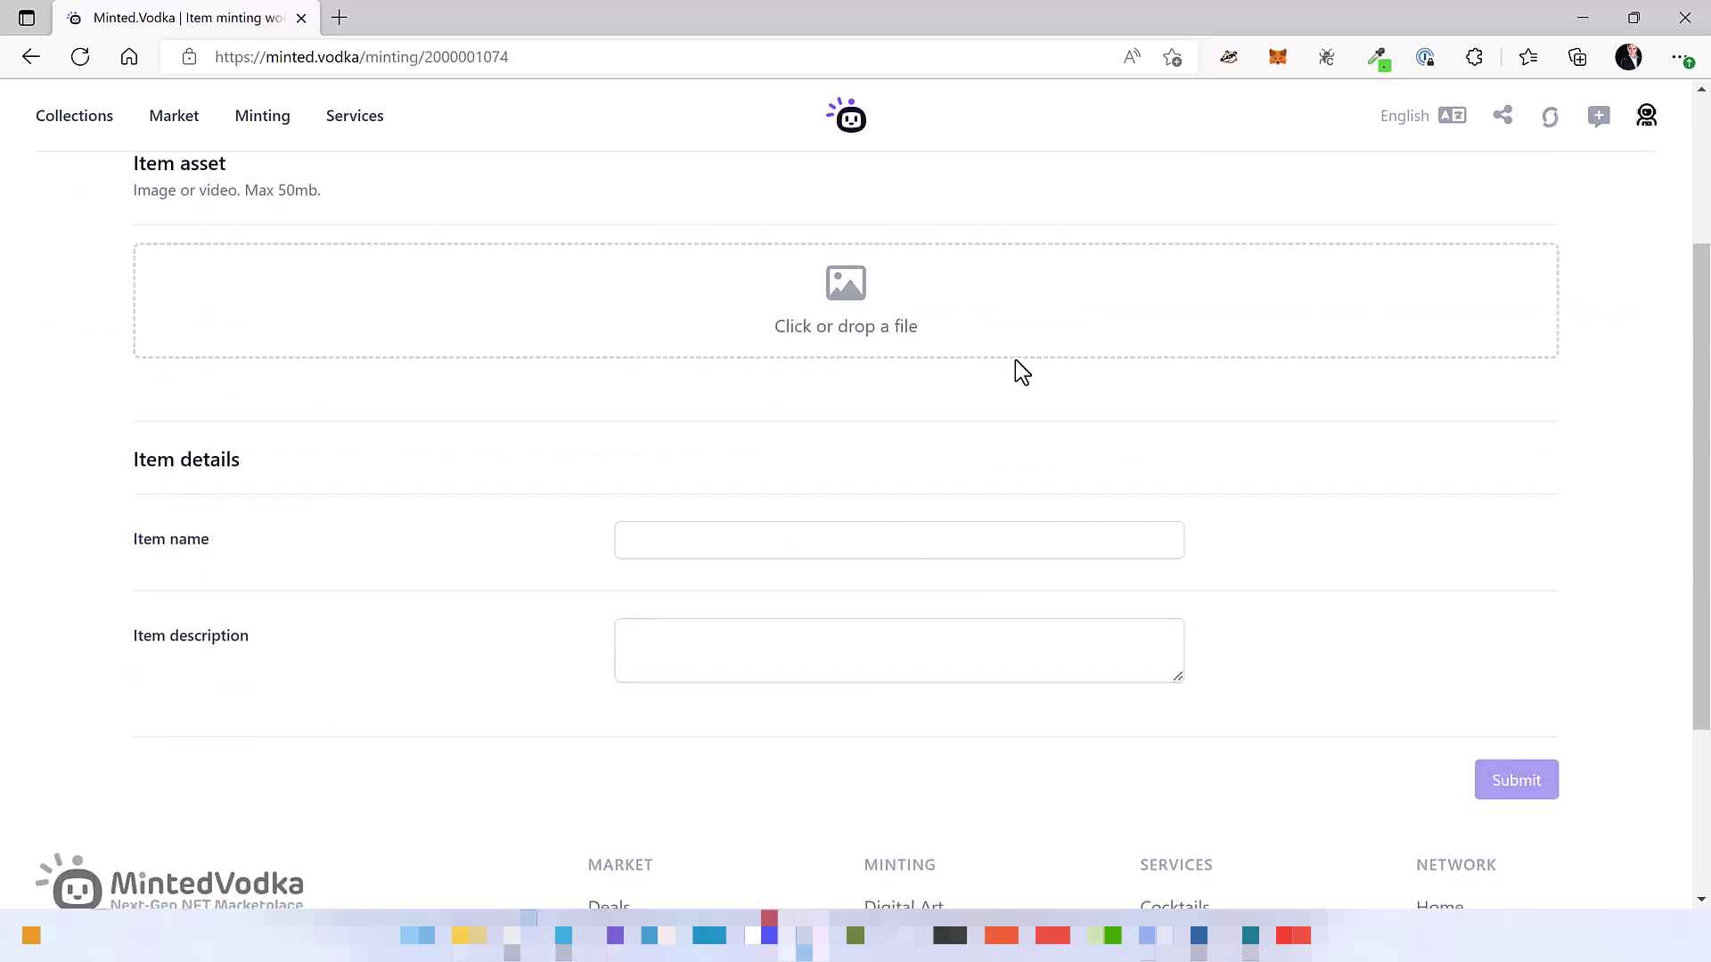
scroll(1014, 360, "up", 2)
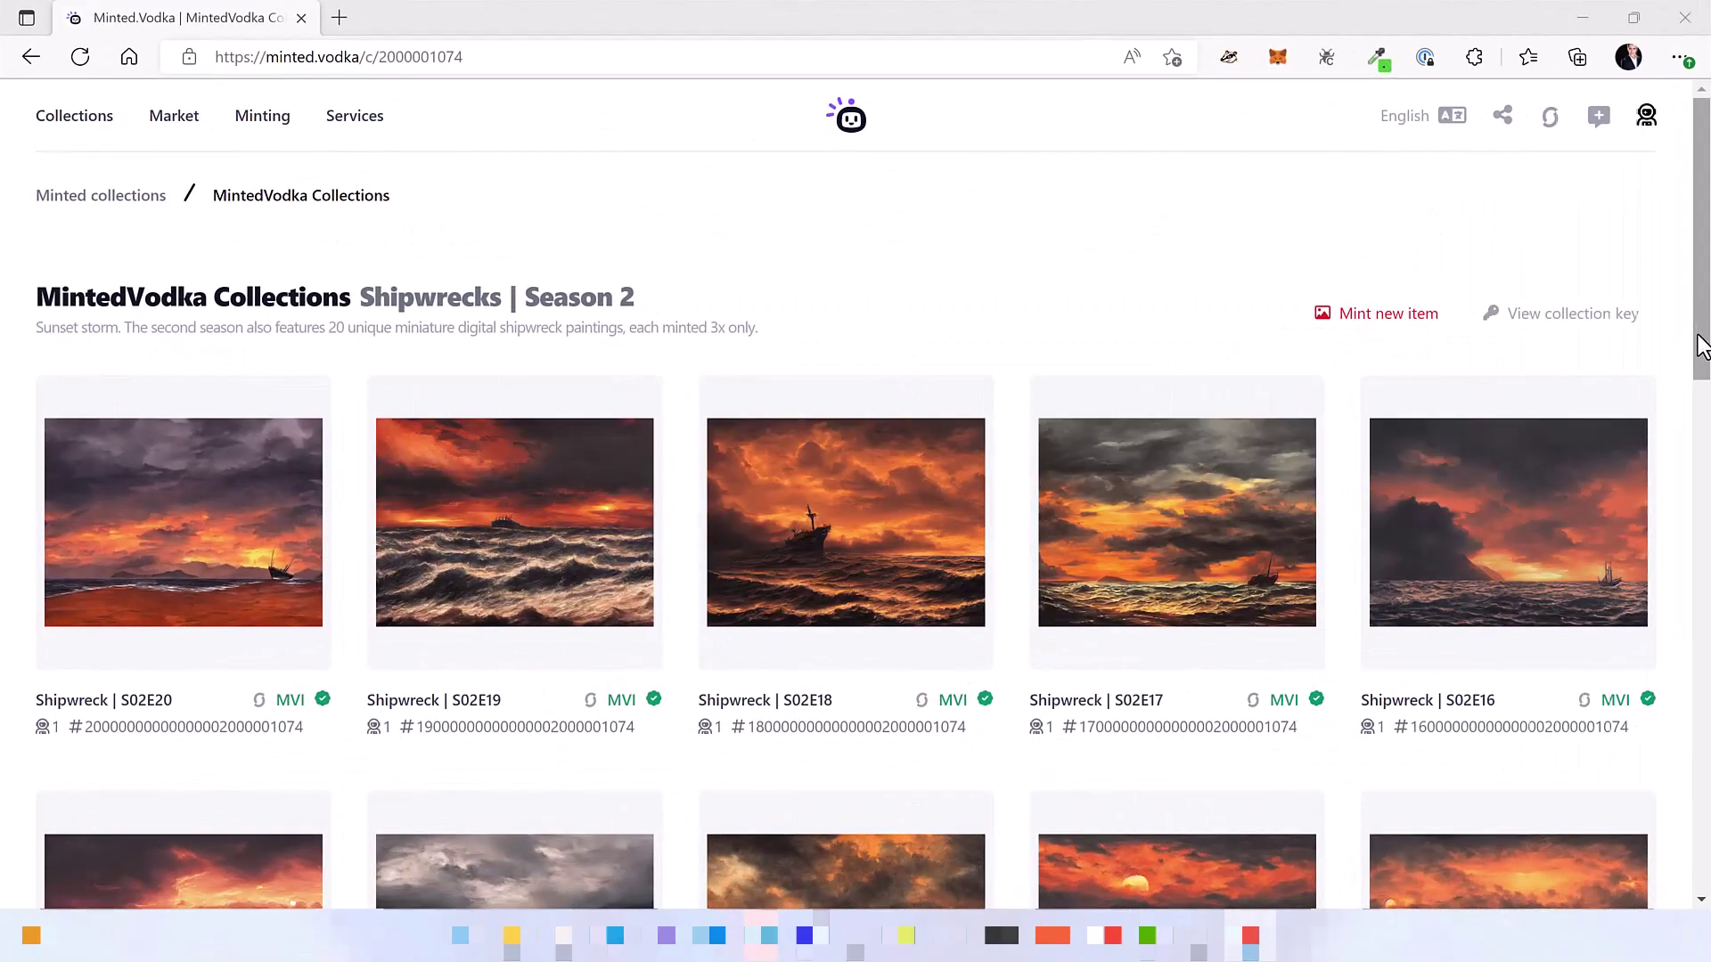
left_click_drag(1702, 345, 1690, 835)
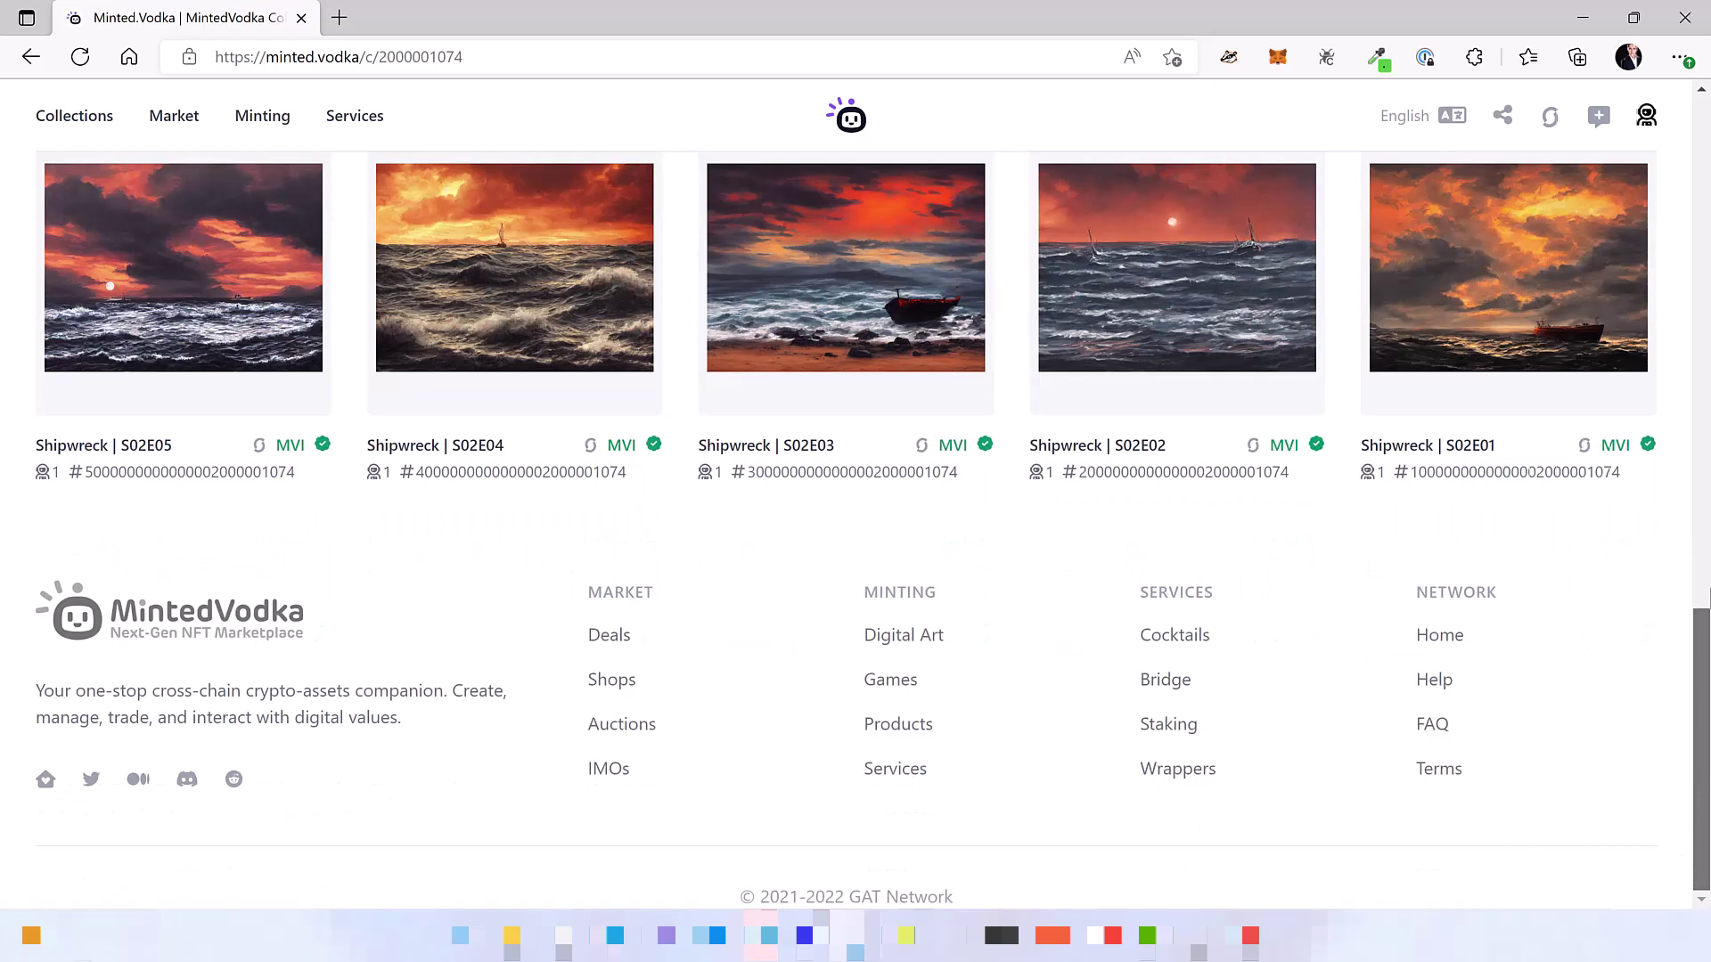
left_click_drag(1708, 592, 1691, 222)
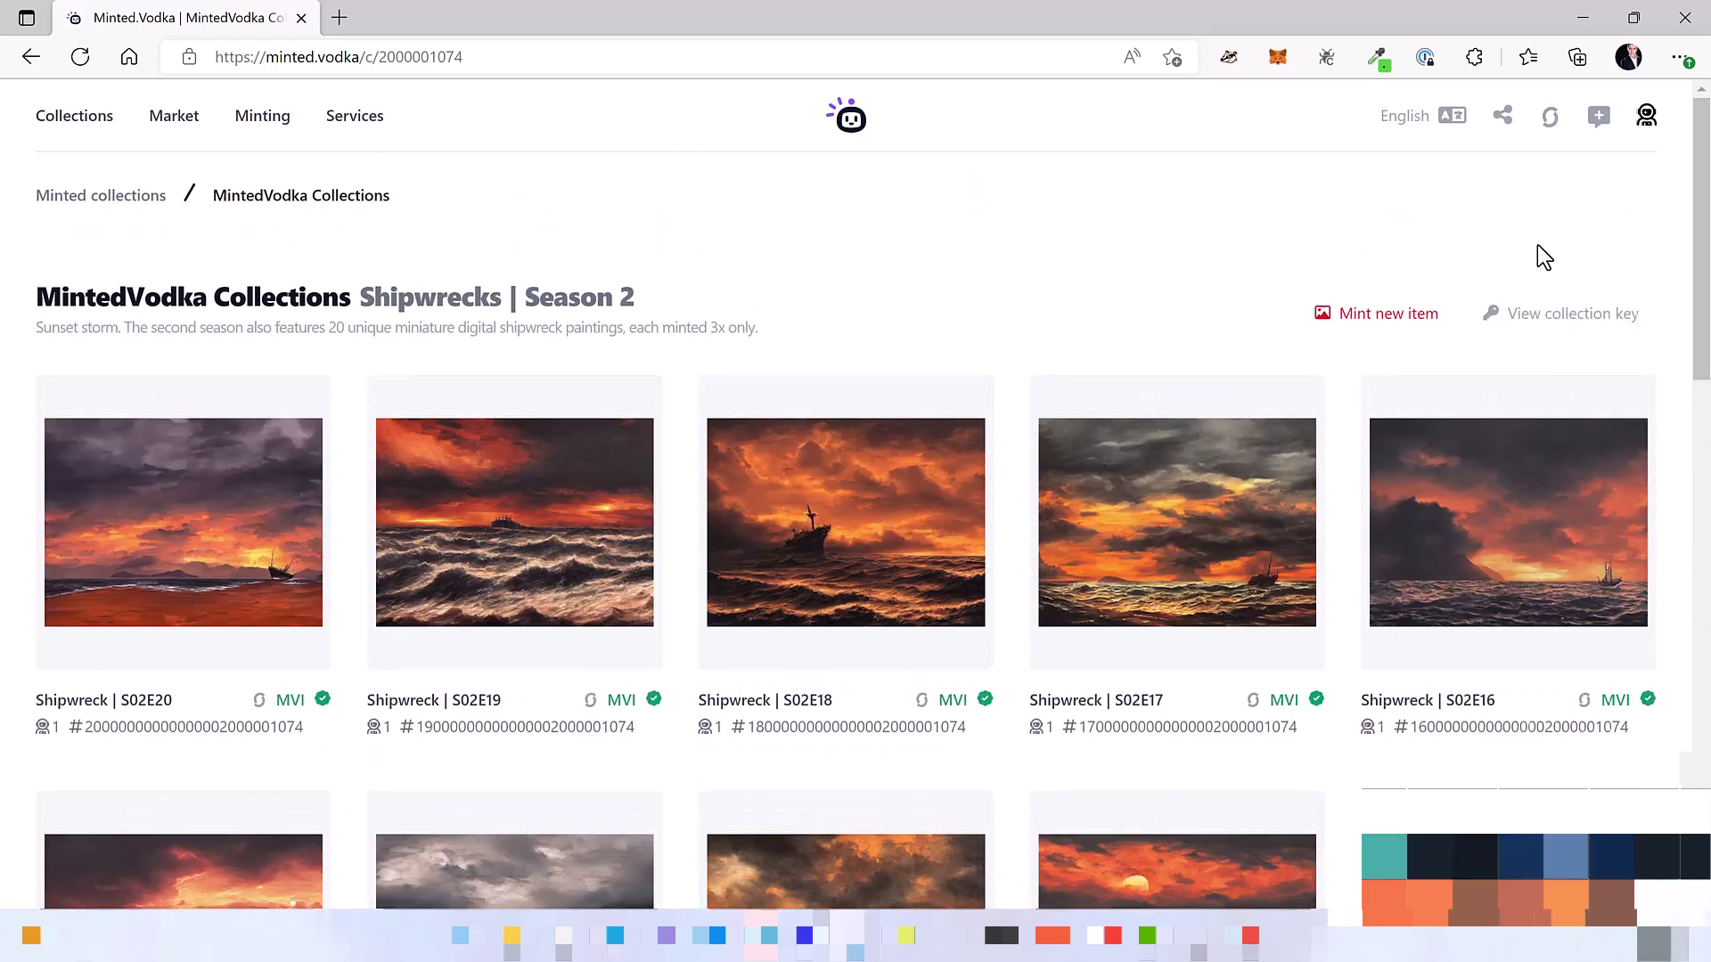
Step: Go through the account Settings to open the Ship Wrecks creator profile page
left_click(1647, 116)
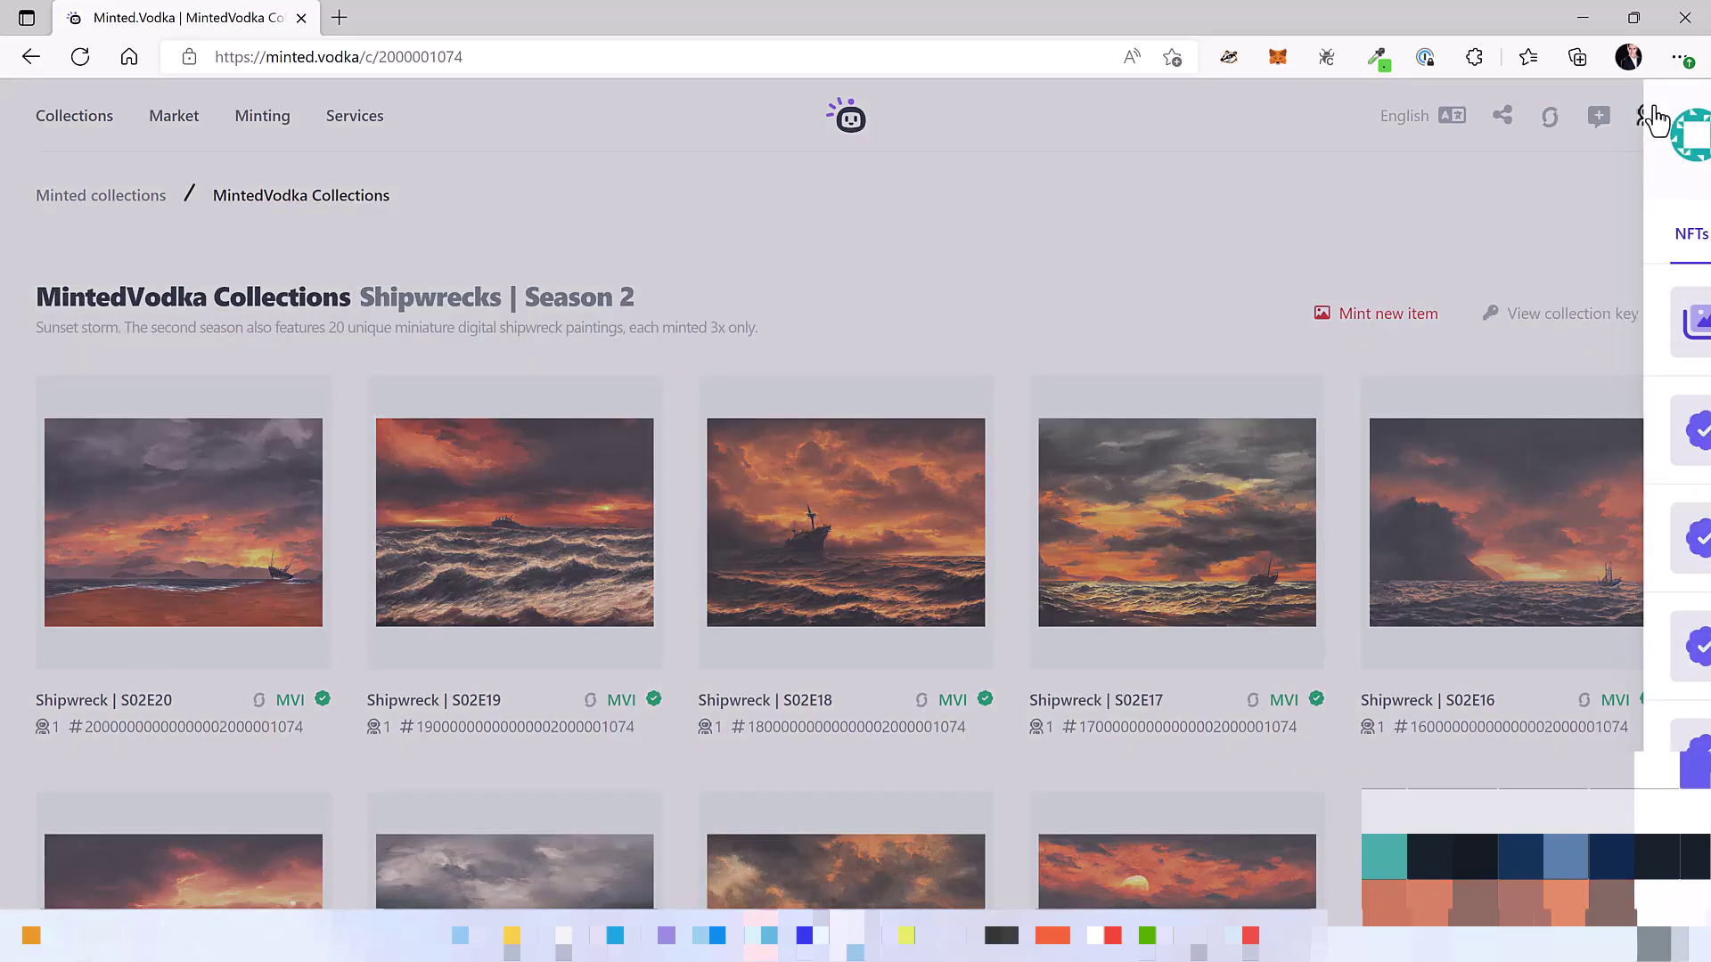
left_click(1459, 245)
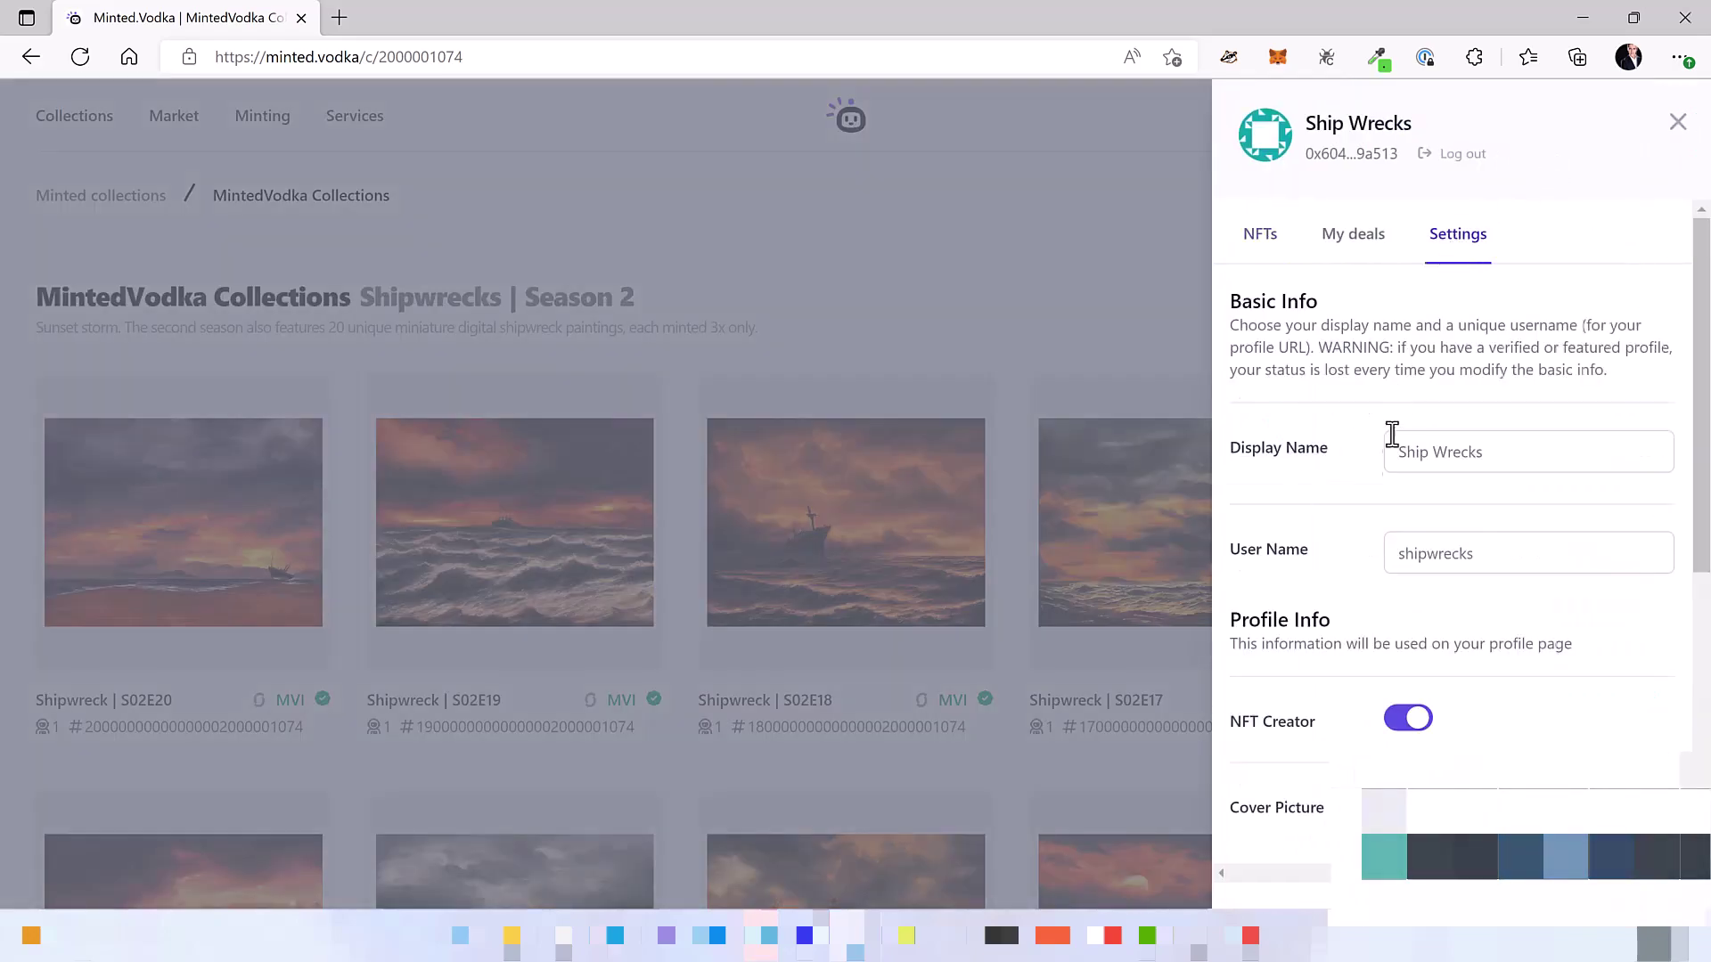
scroll(1454, 541, "down", 1)
scroll(1453, 542, "down", 3)
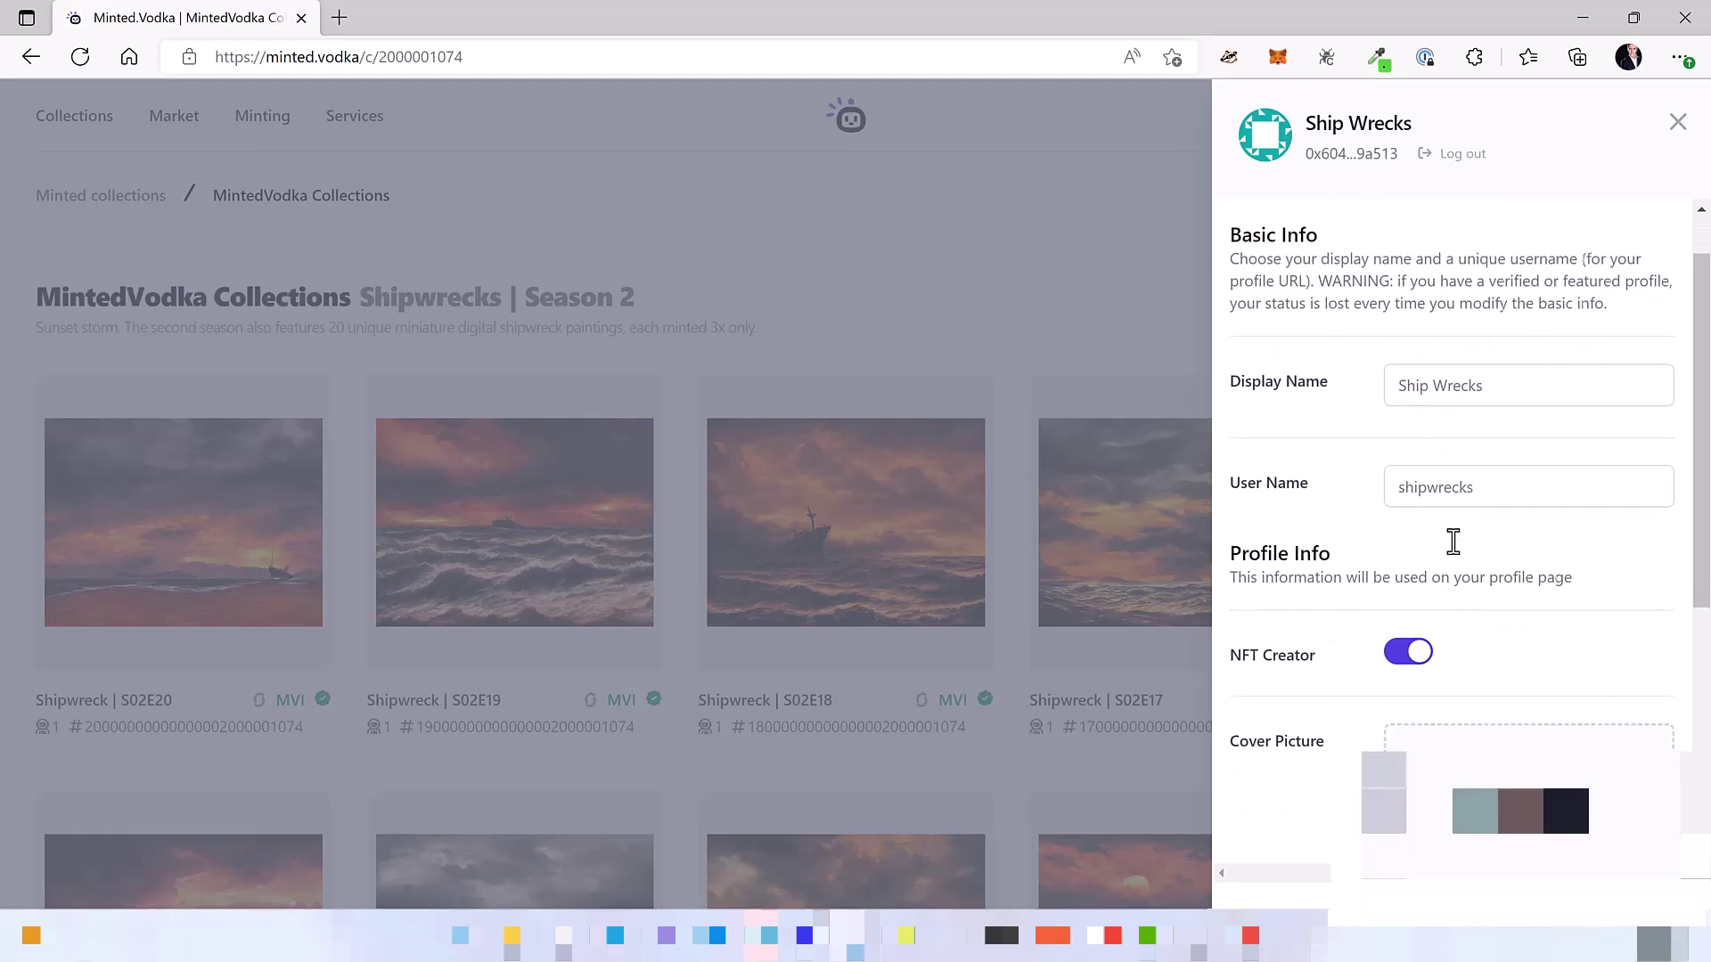
scroll(1453, 541, "down", 2)
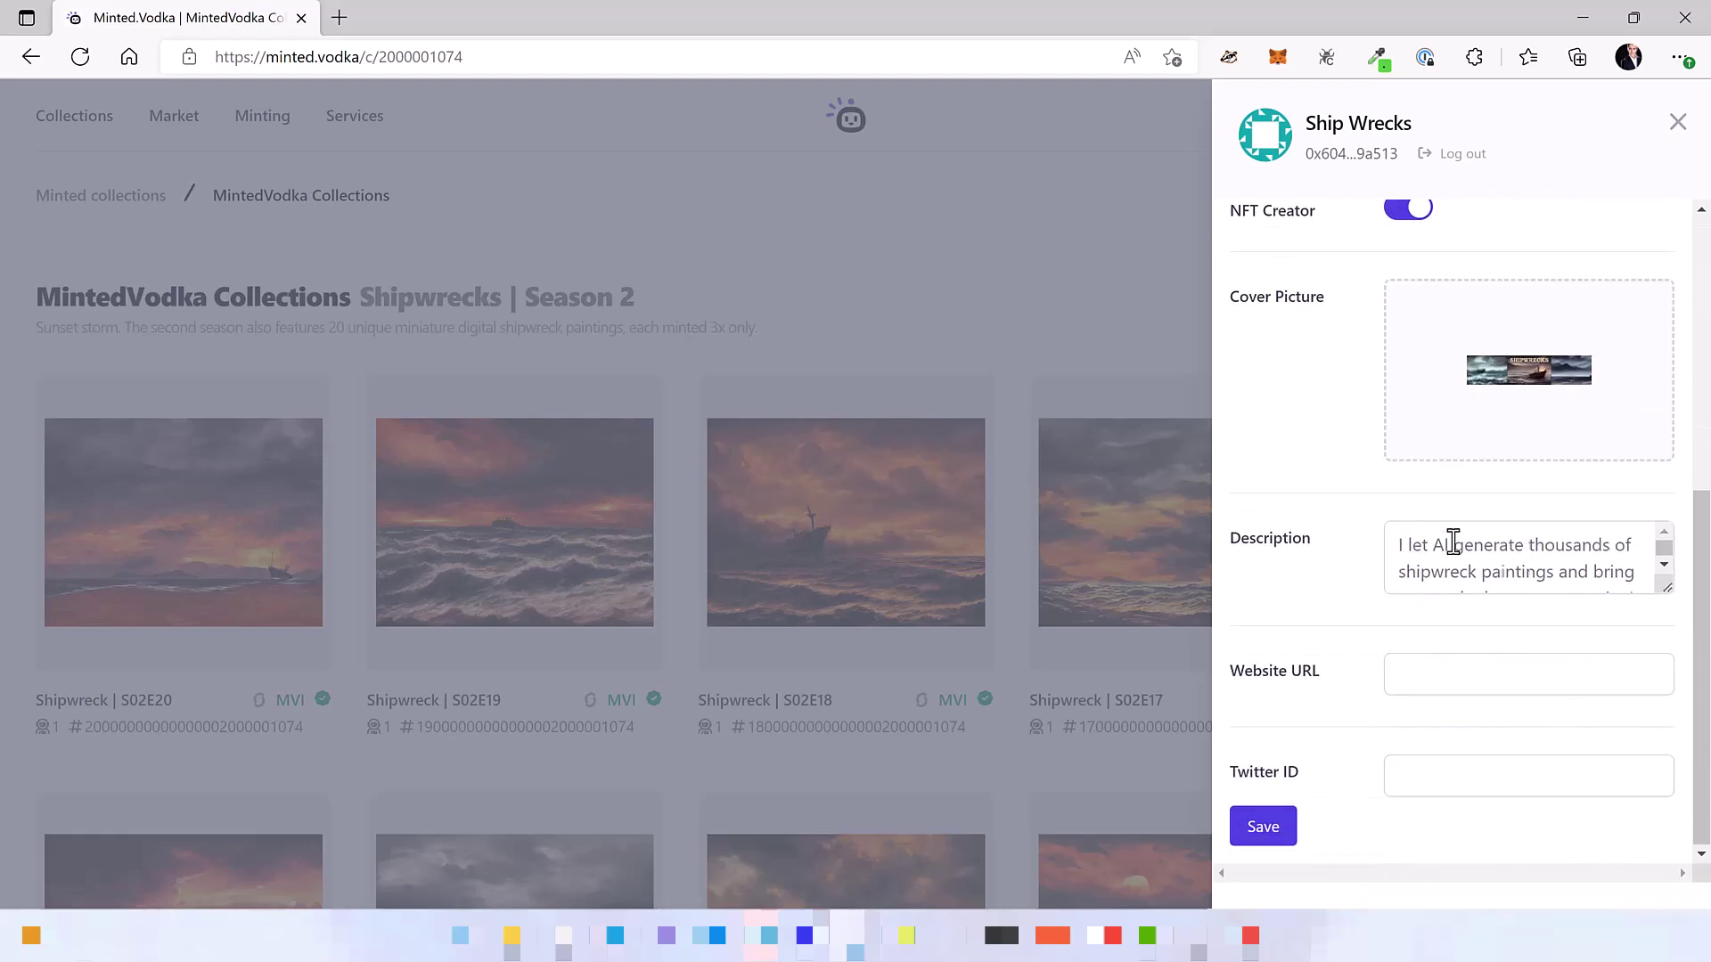
left_click(1363, 134)
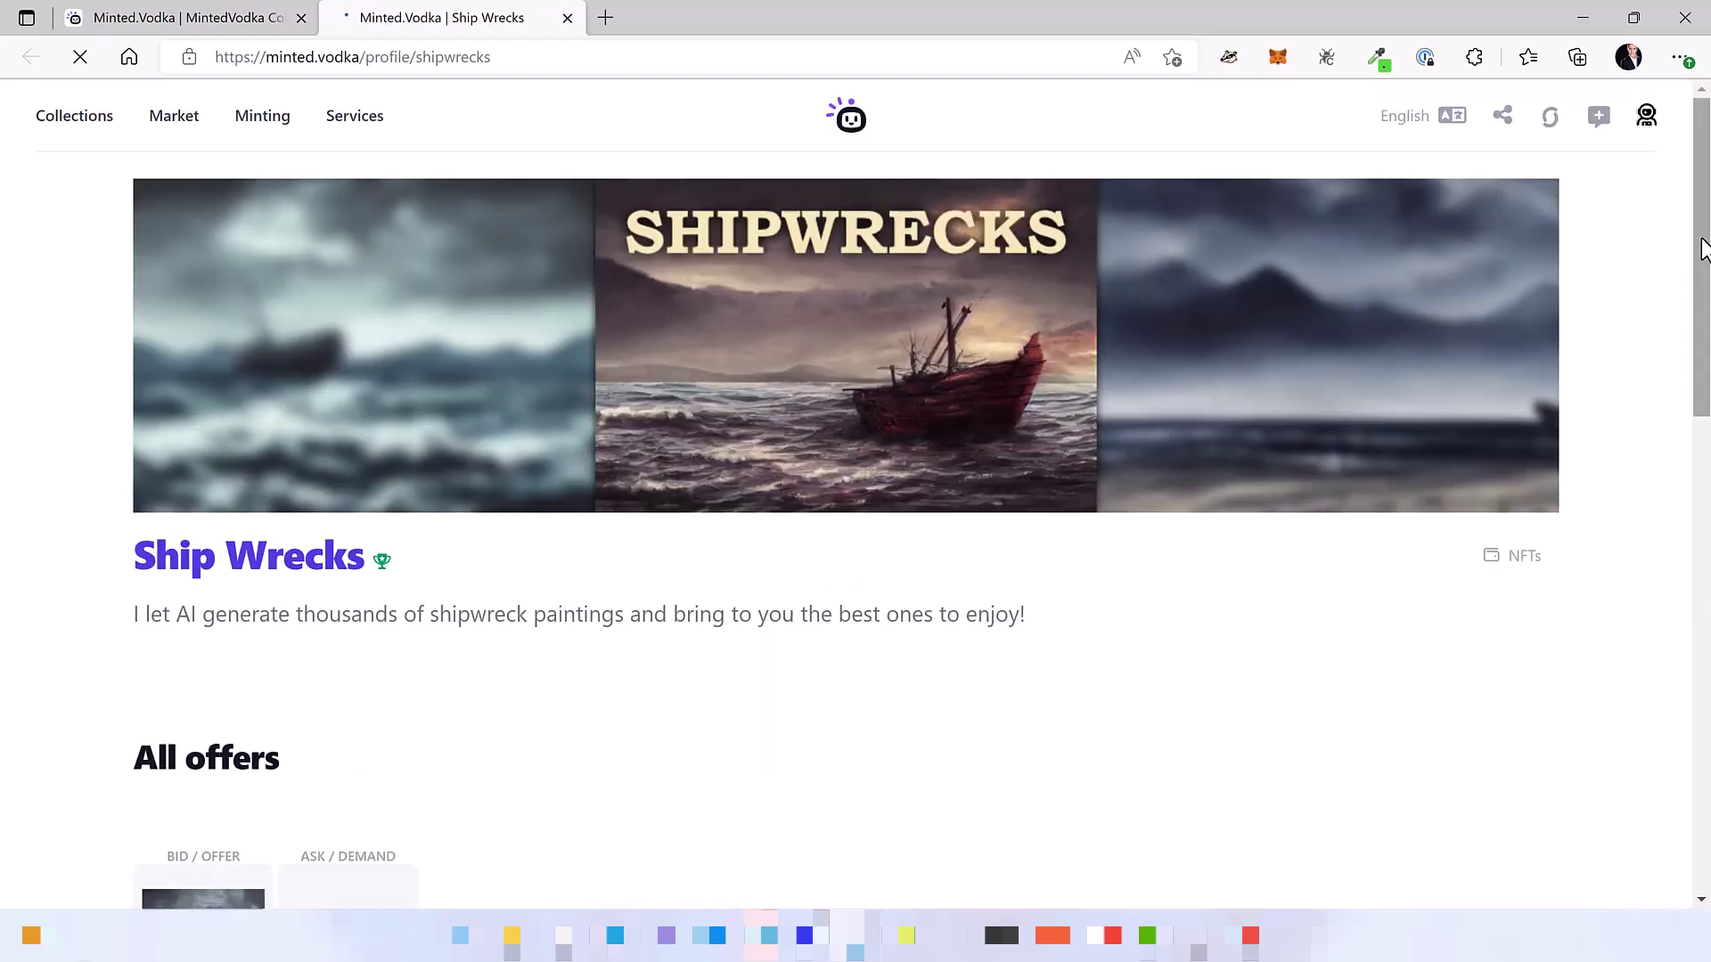
Step: Open the Shipwrecks | Season 2 card under Minted collections to see its paintings, each 3 units
scroll(1684, 324, "down", 6)
scroll(1658, 545, "down", 5)
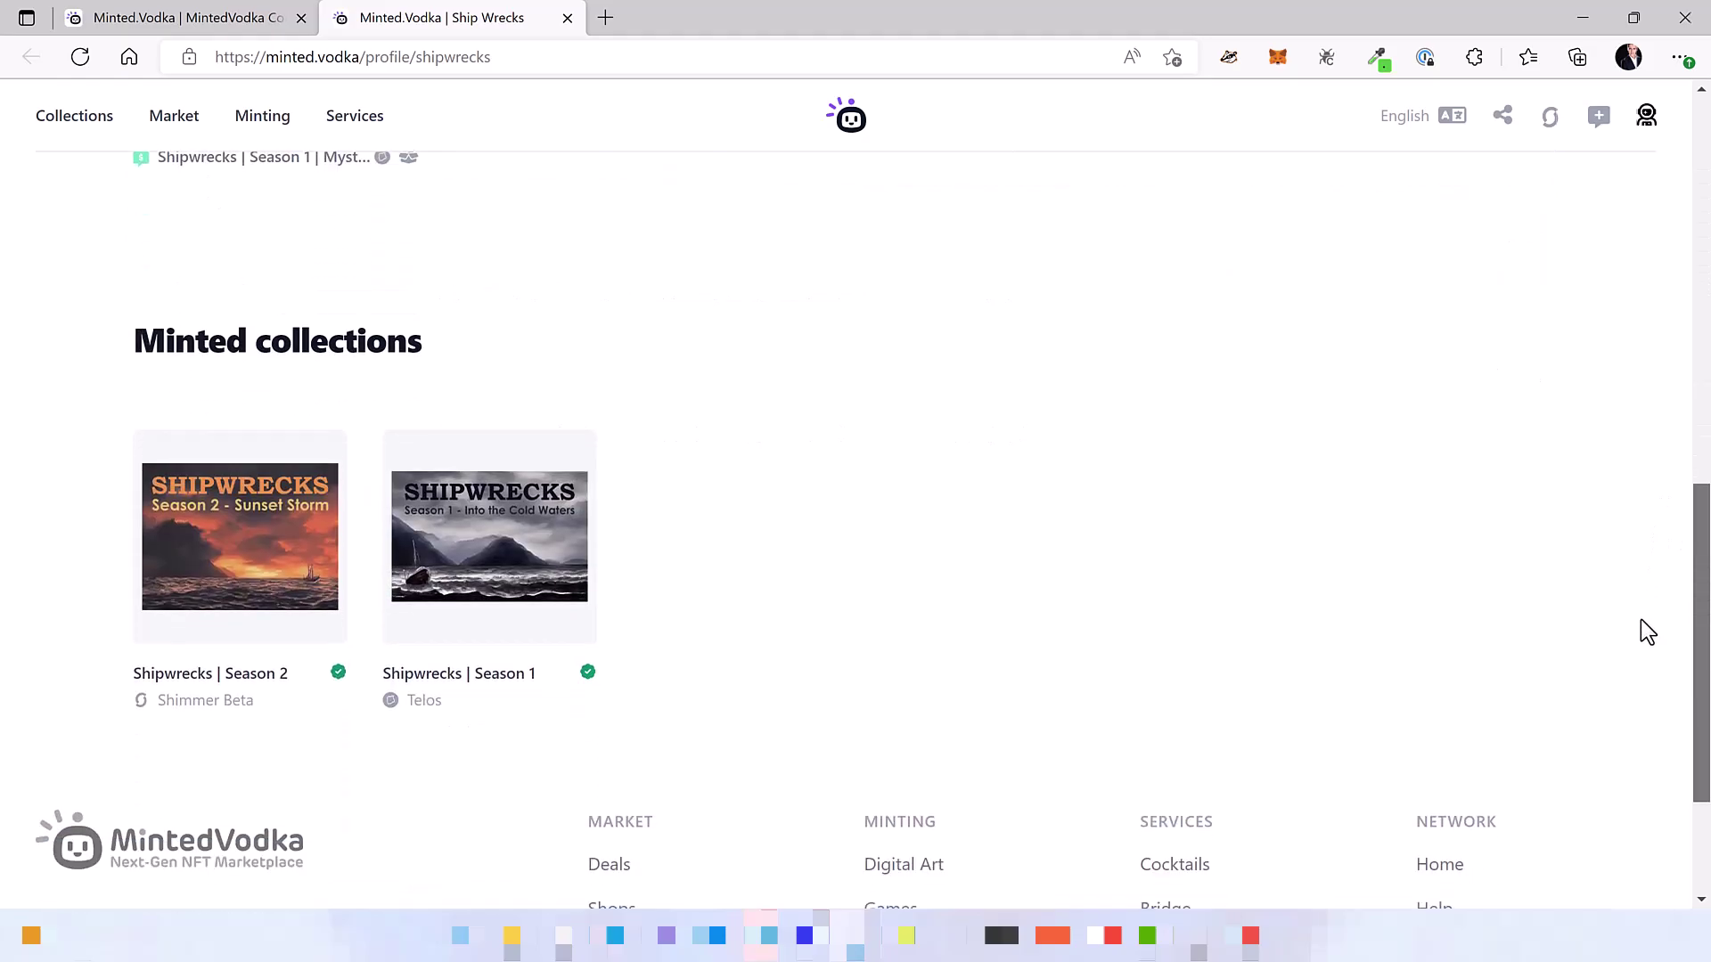
left_click(277, 679)
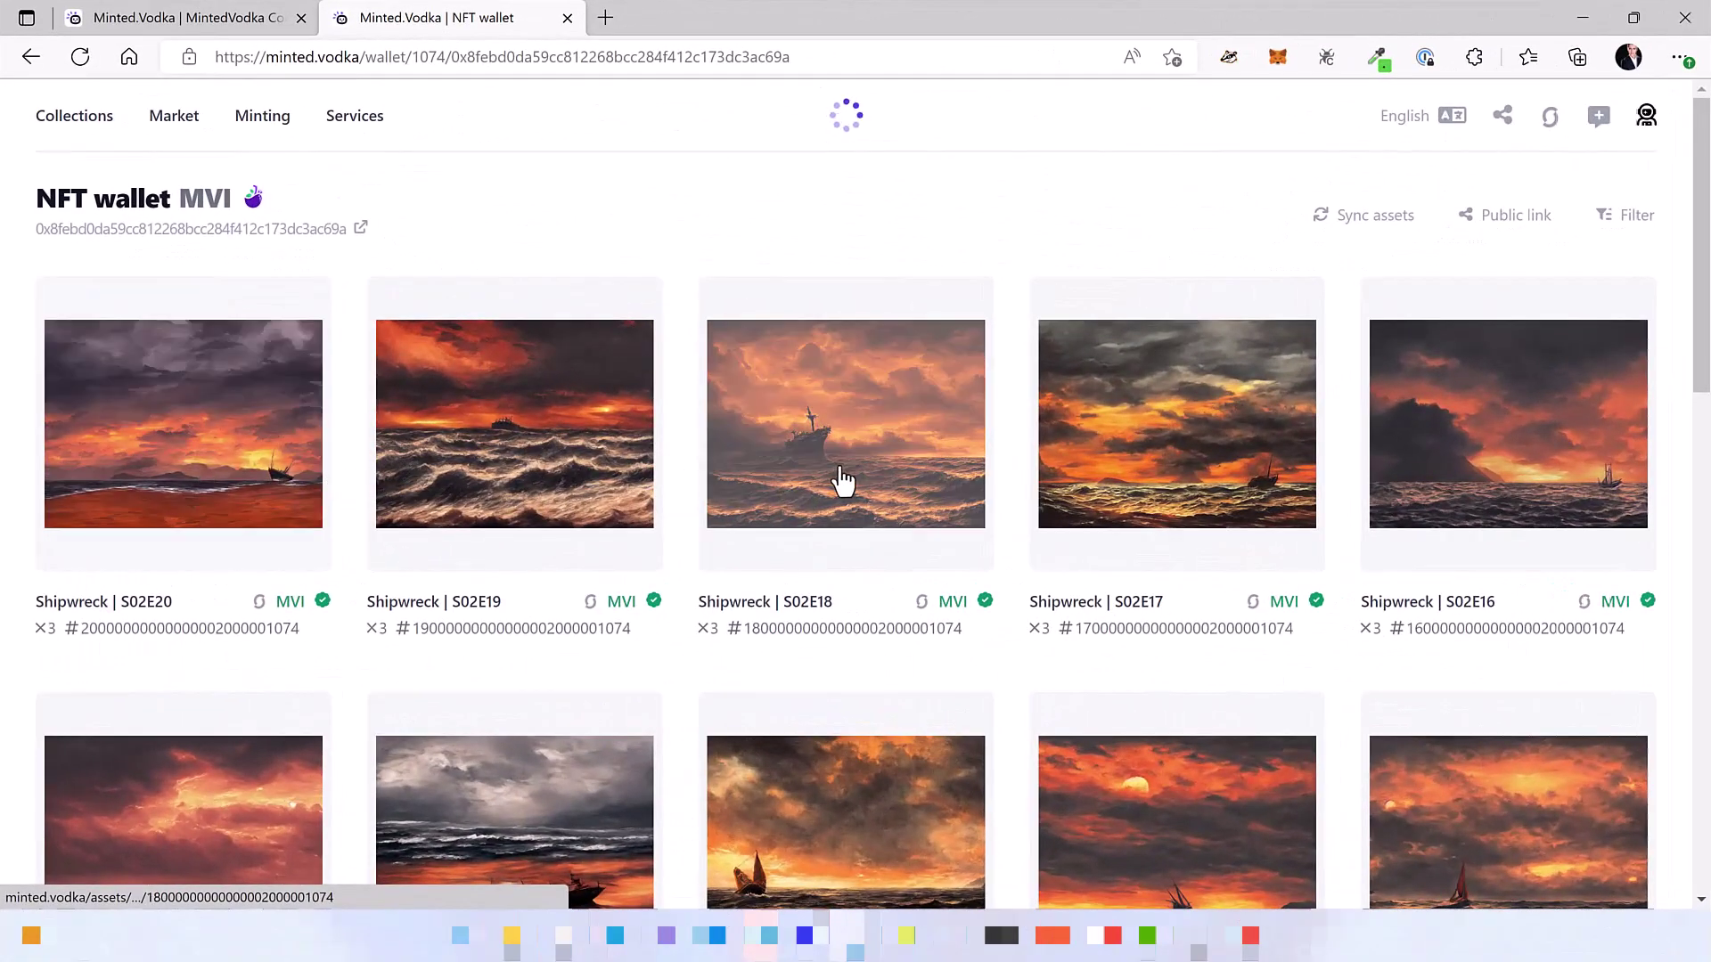
Step: Open Shipwreck | S02E18, start the bridge, and list the available destination chains
left_click(842, 482)
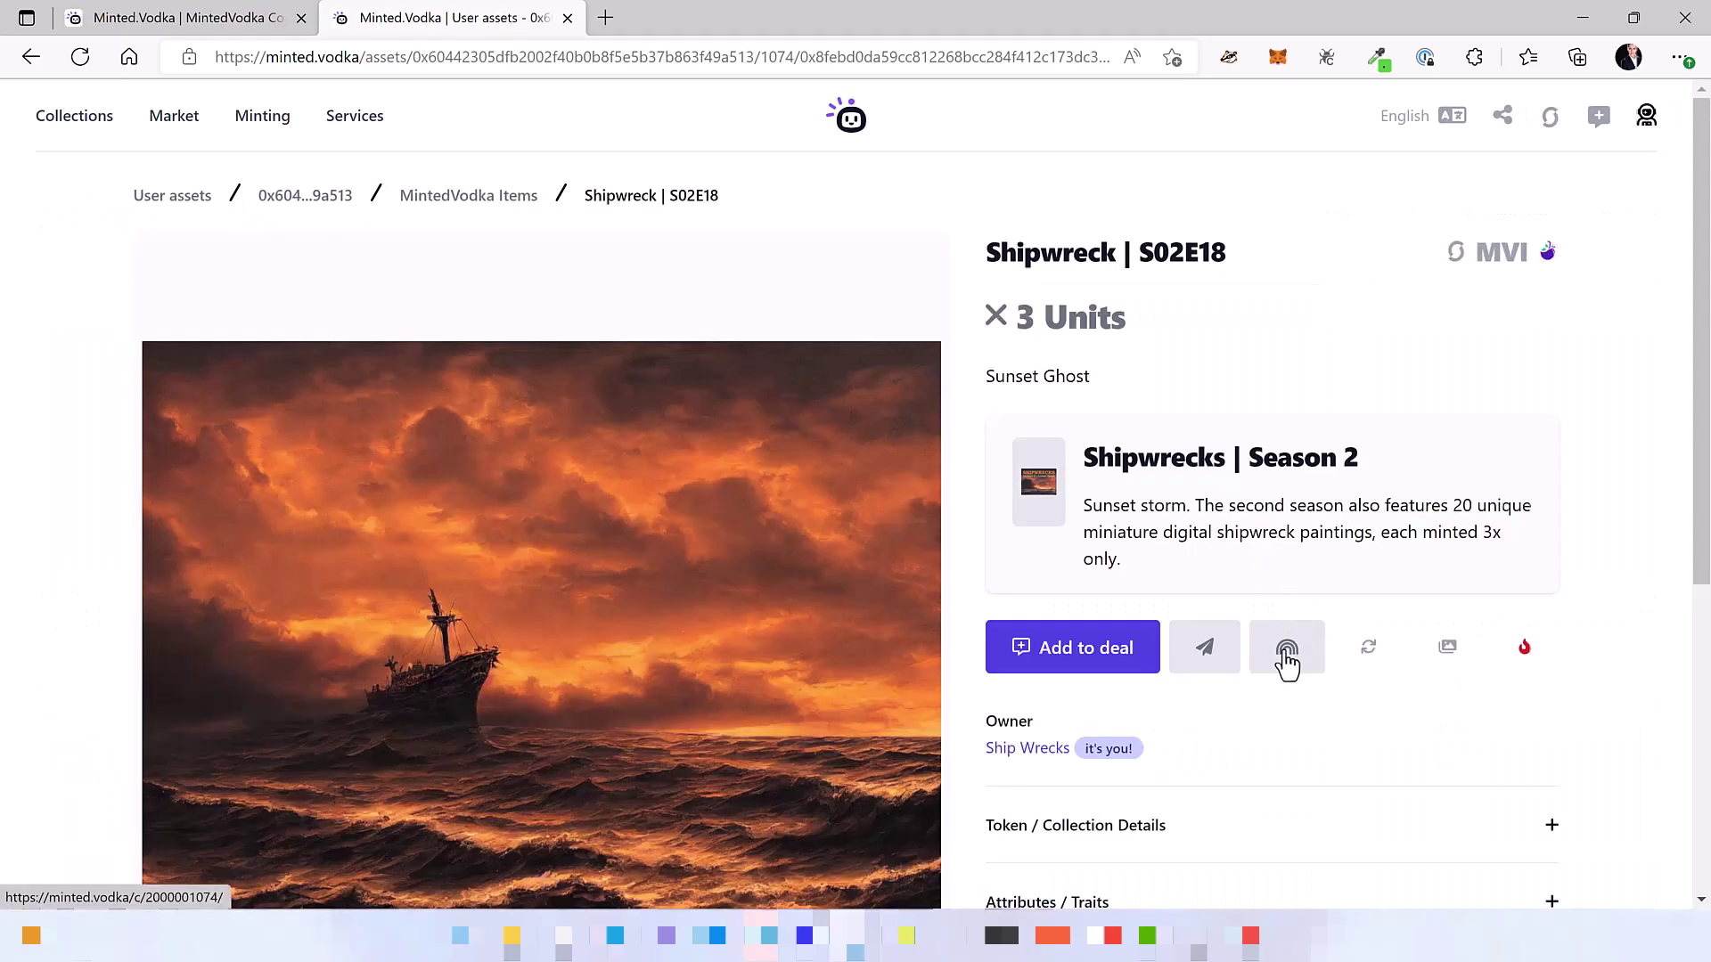
left_click(1287, 659)
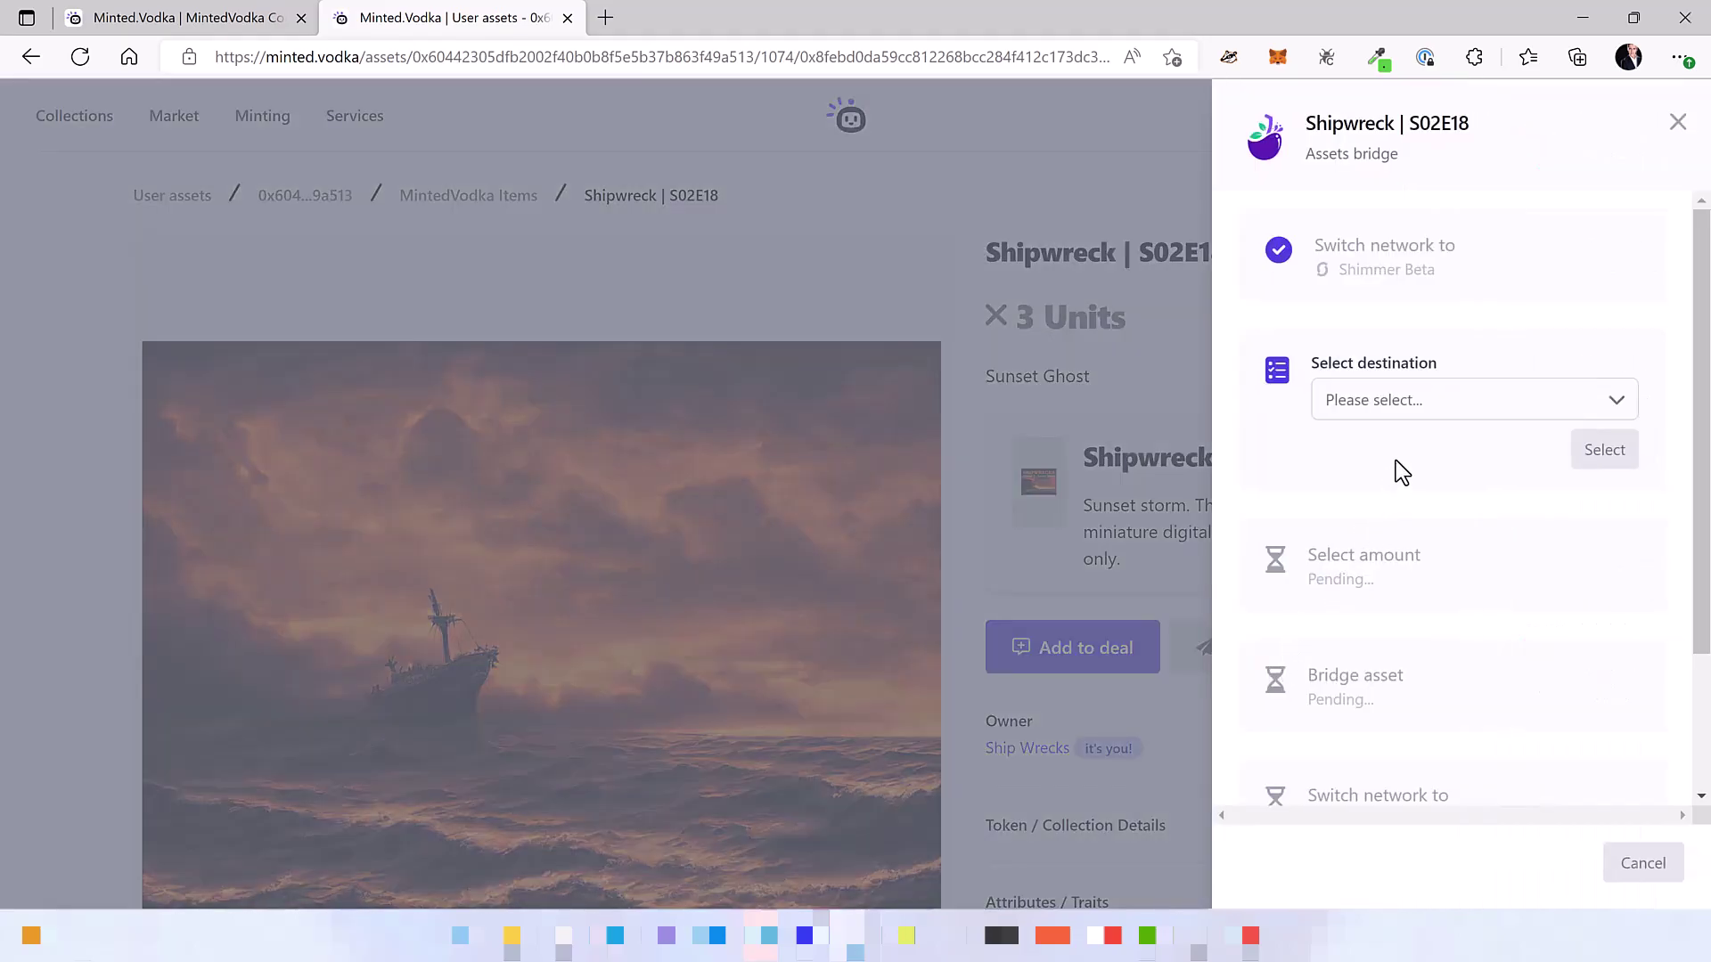
left_click(1403, 411)
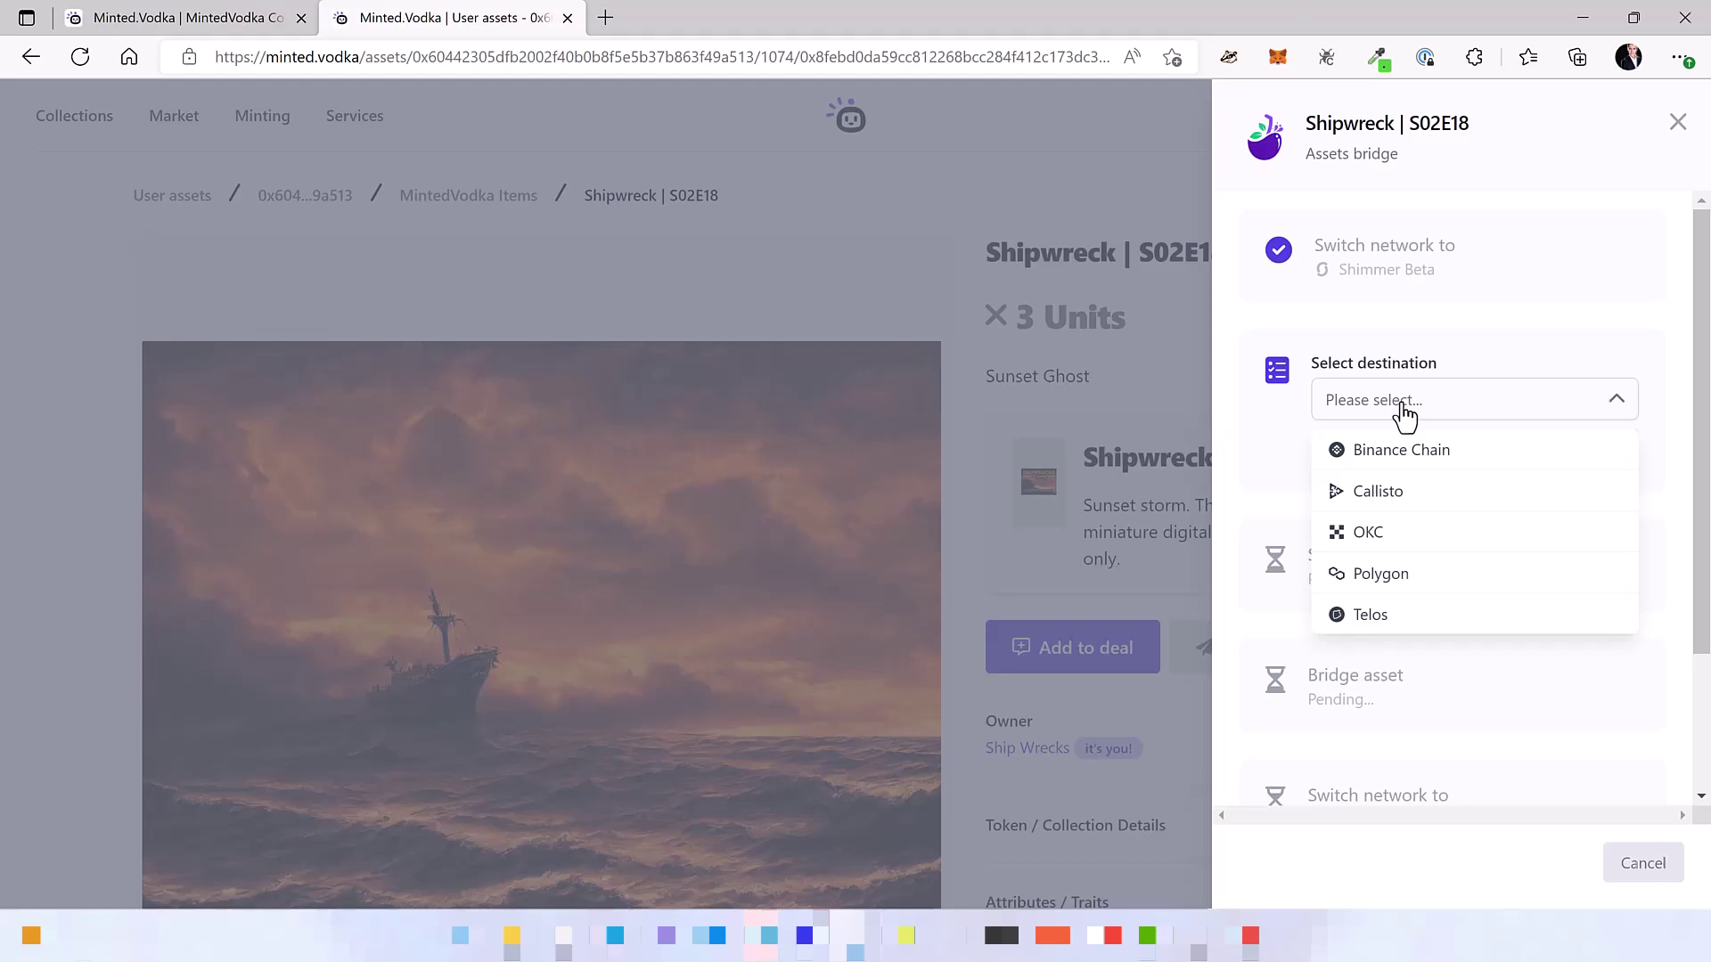